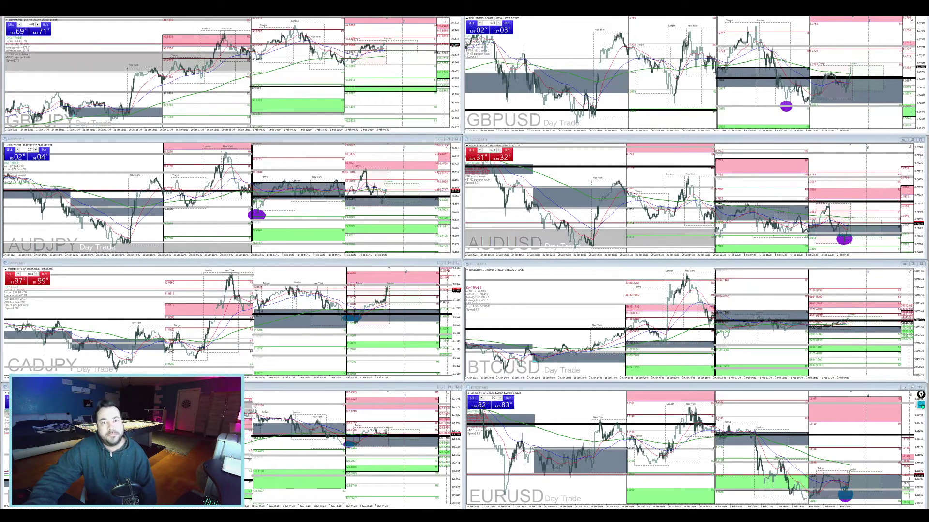
Step: Start on-screen drawing and mark short pink strokes below the latest GBPJPY price and at the GBPUSD low near the purple ellipse
click(921, 405)
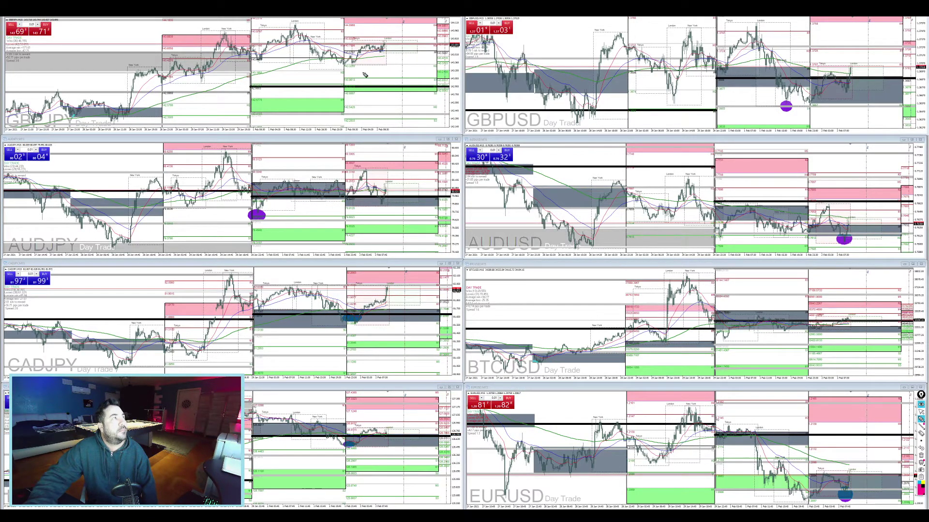
drag(362, 73, 381, 85)
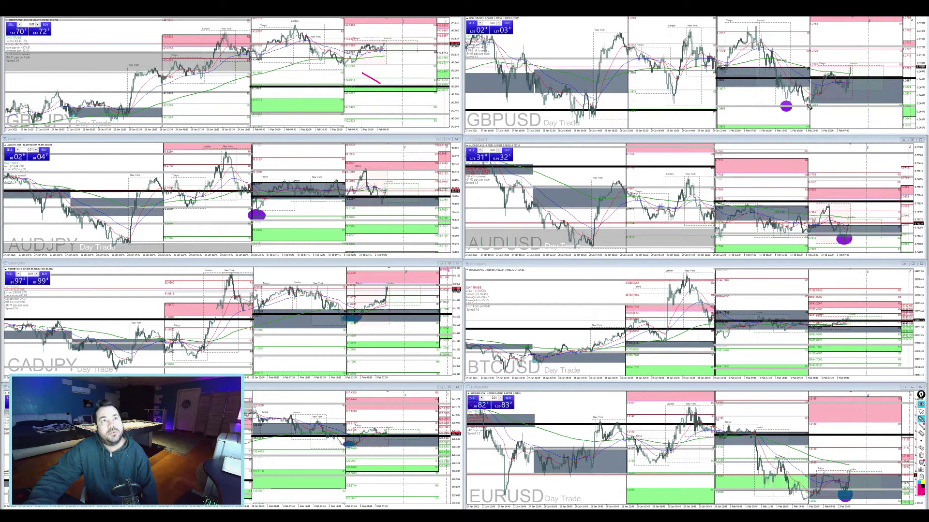
mouse_move(798, 103)
mouse_down()
mouse_move(809, 107)
mouse_move(797, 107)
mouse_up()
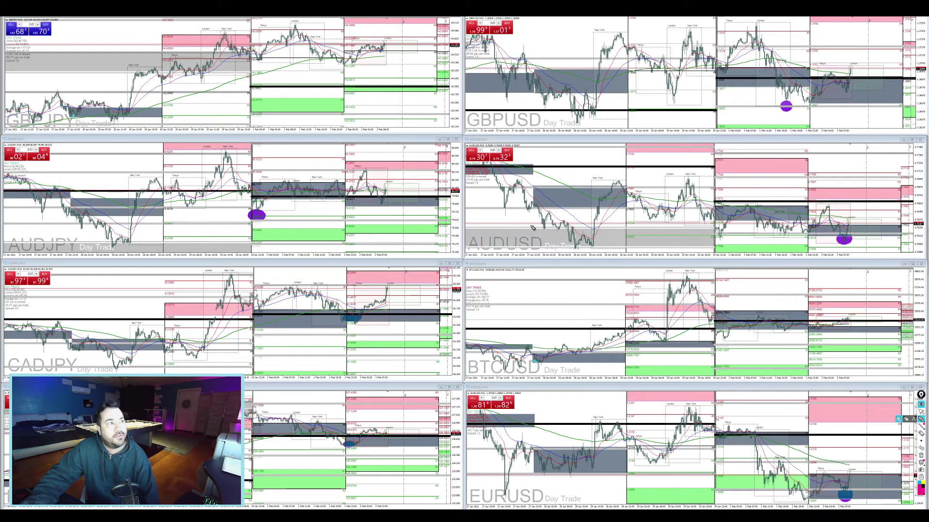
Step: Circle the AUDUSD and GBPUSD chart labels in pink and mark the latest upward price move on AUDUSD
mouse_move(531, 225)
mouse_down()
mouse_move(542, 260)
mouse_move(538, 226)
mouse_up()
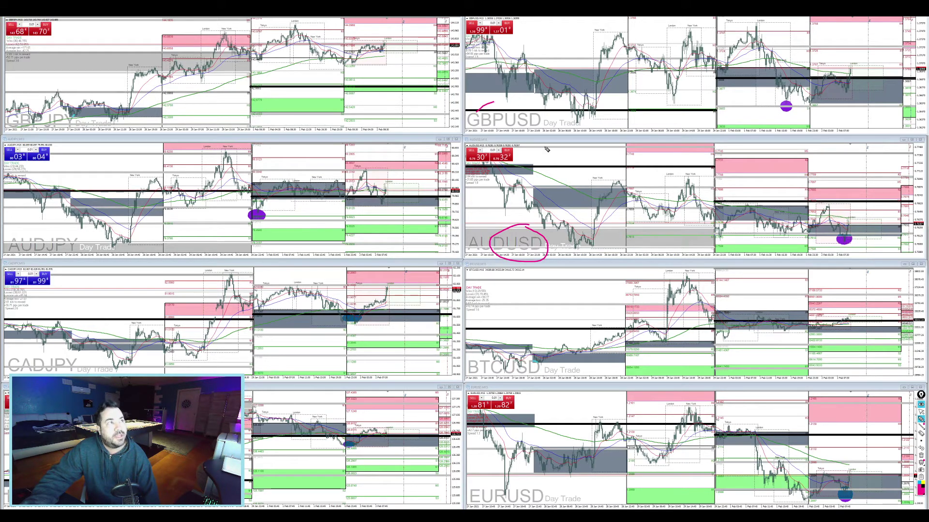
mouse_move(495, 104)
mouse_down()
mouse_move(476, 113)
mouse_move(498, 101)
mouse_up()
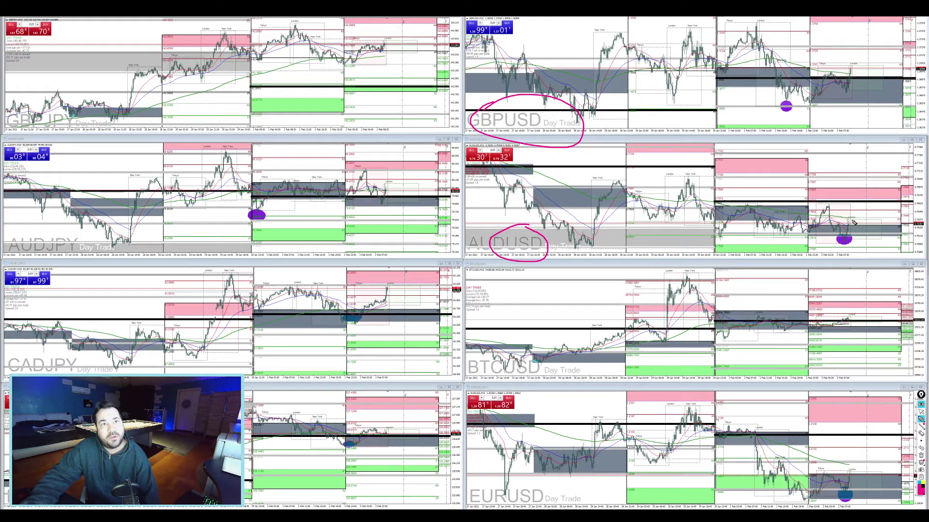
drag(847, 223, 852, 217)
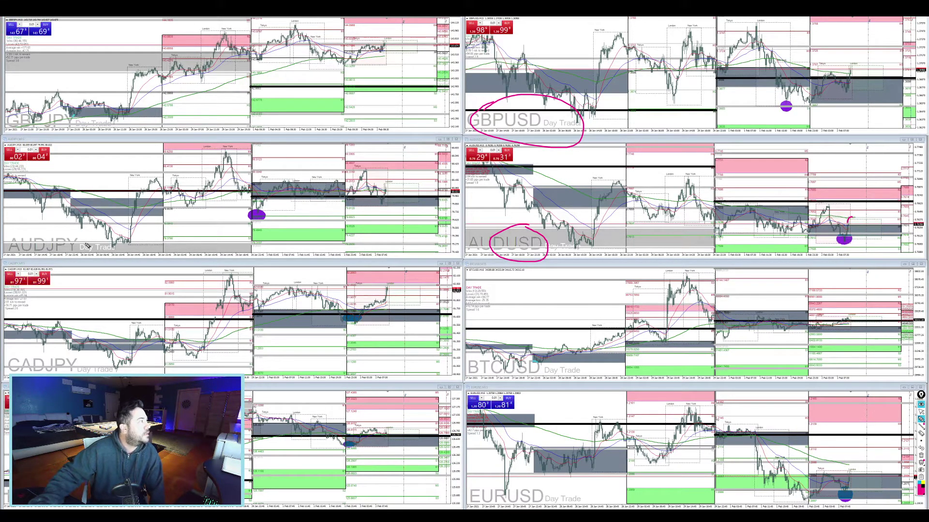
Step: Circle the AUDJPY label, then mark CADJPY with a downward arrow at the latest price and a cross over its label
mouse_move(72, 236)
mouse_down()
mouse_move(2, 246)
mouse_move(1, 196)
mouse_up()
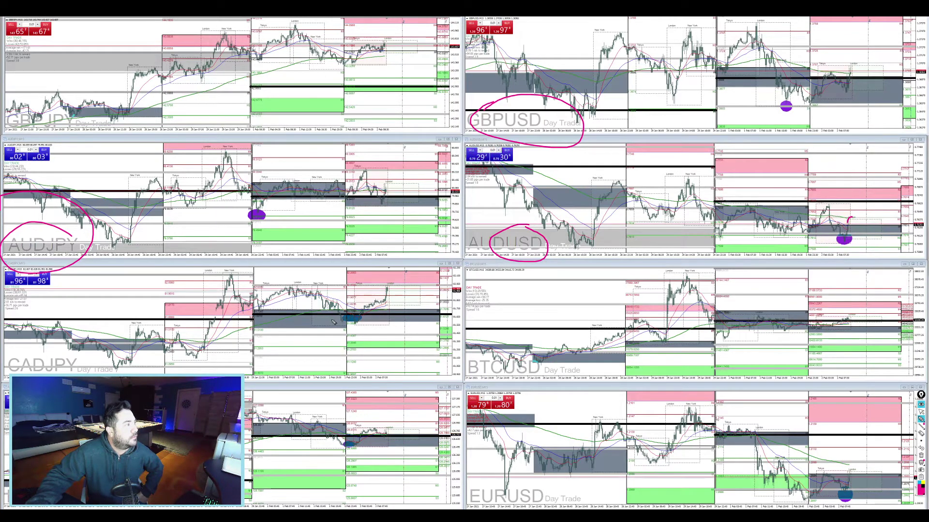
mouse_move(385, 300)
mouse_down()
mouse_move(387, 312)
mouse_move(405, 291)
mouse_up()
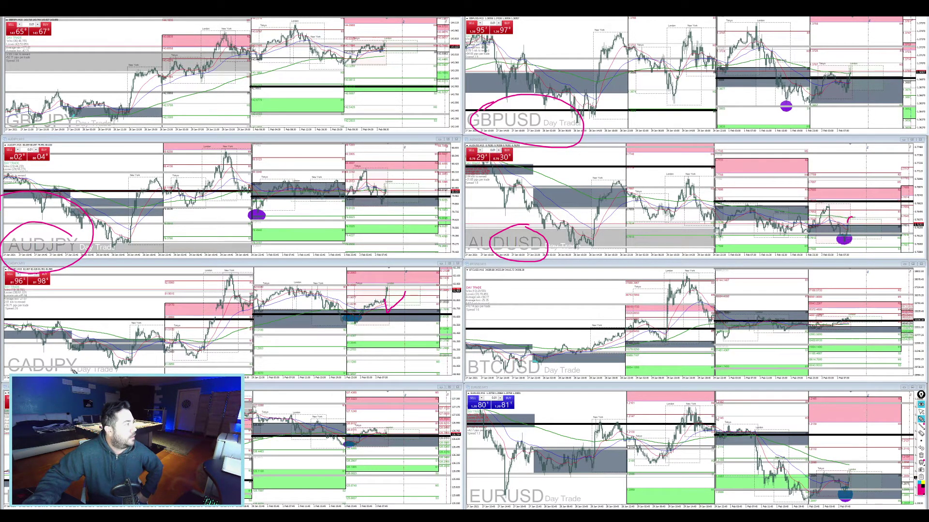
drag(72, 349, 57, 368)
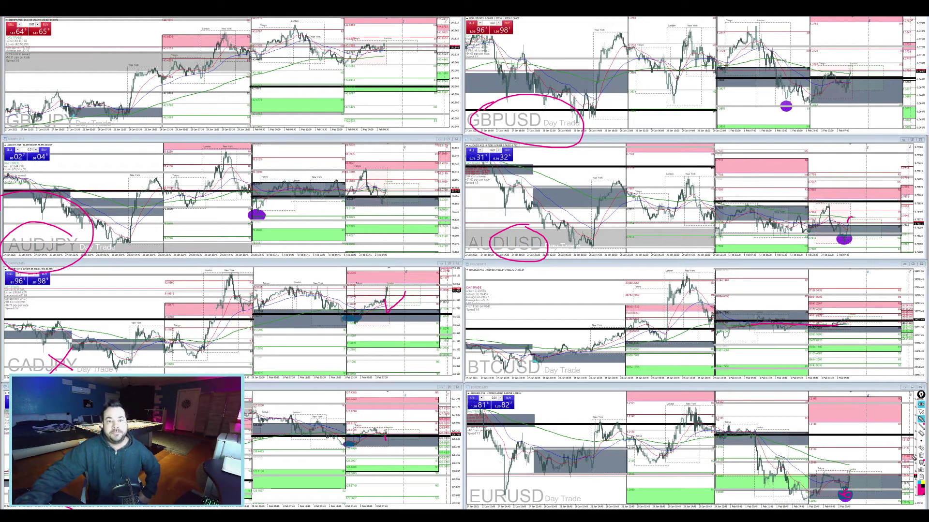
Step: Clear all pink markings from the currency chart grid and leave drawing mode
key(ctrl+shift+c)
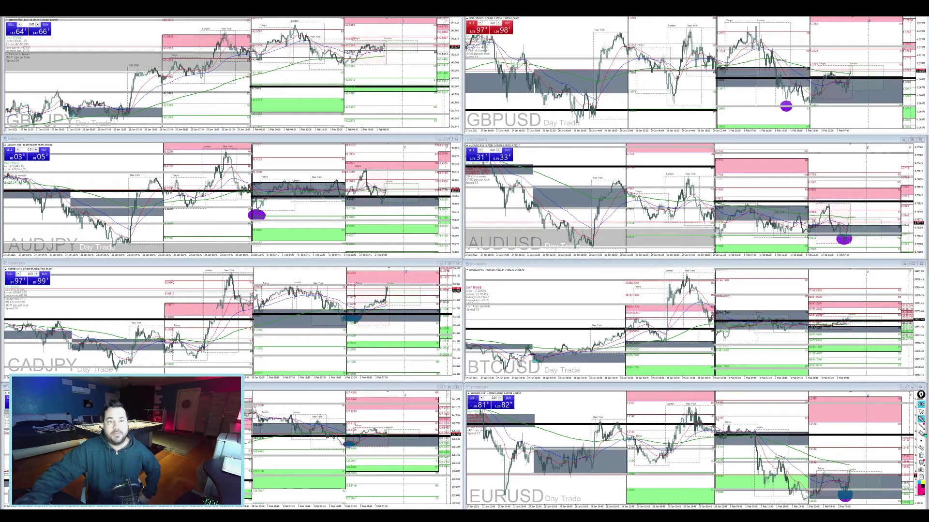
click(921, 405)
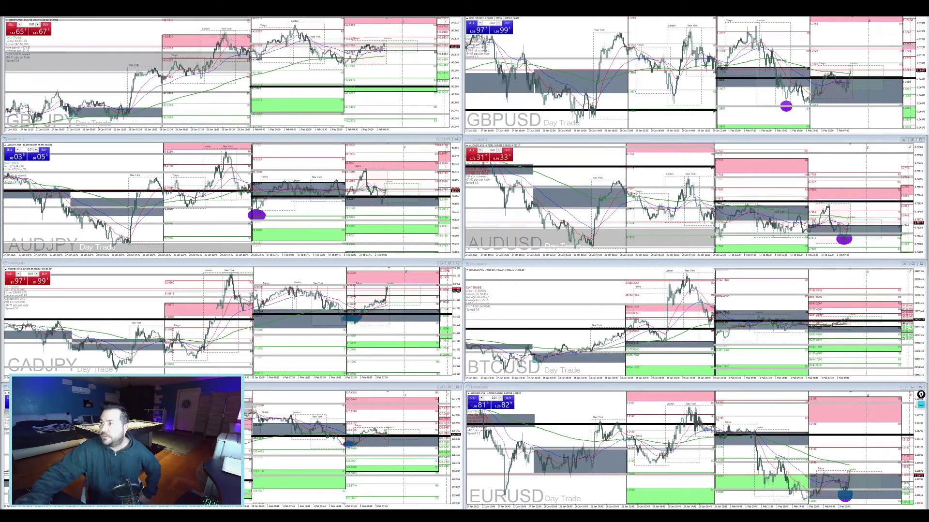
Step: Enlarge the AUDJPY chart to the full window and compress its vertical price scale to examine a wider price range
click(447, 139)
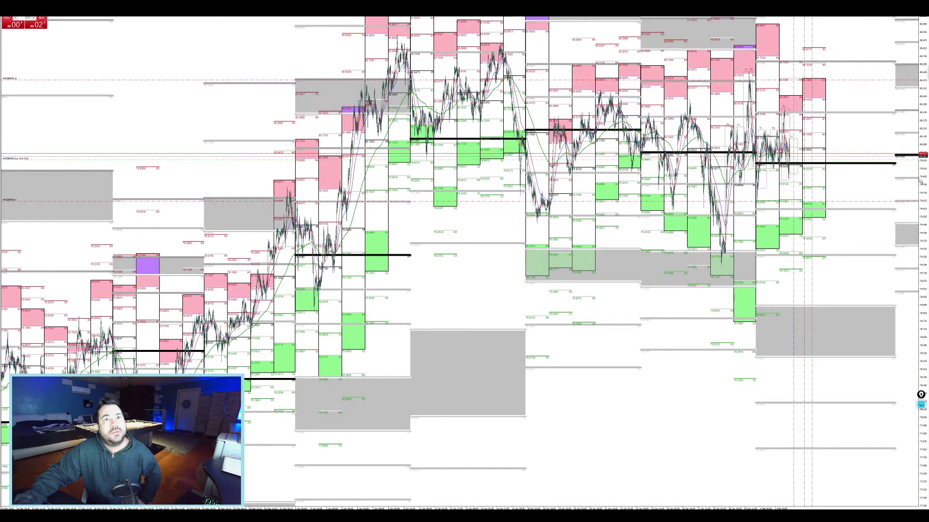
drag(920, 181, 920, 387)
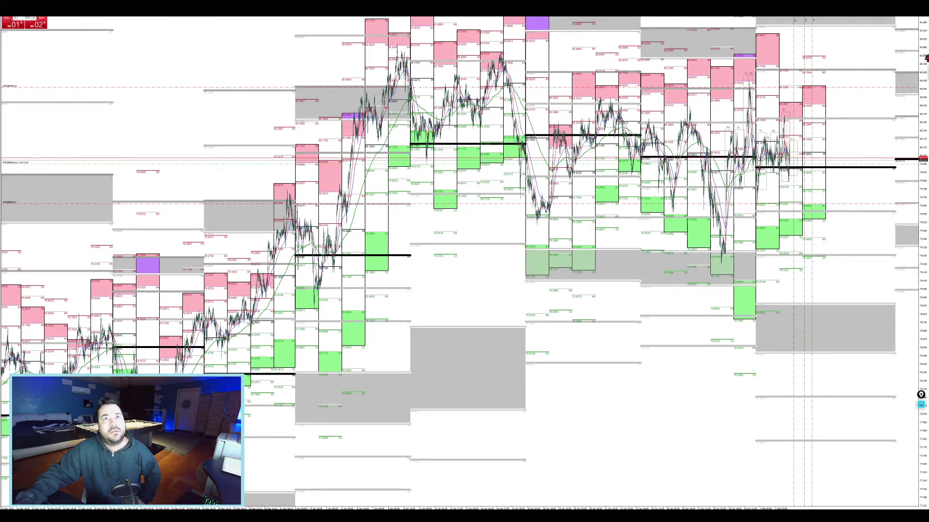
drag(925, 58, 925, 192)
drag(923, 231, 911, 367)
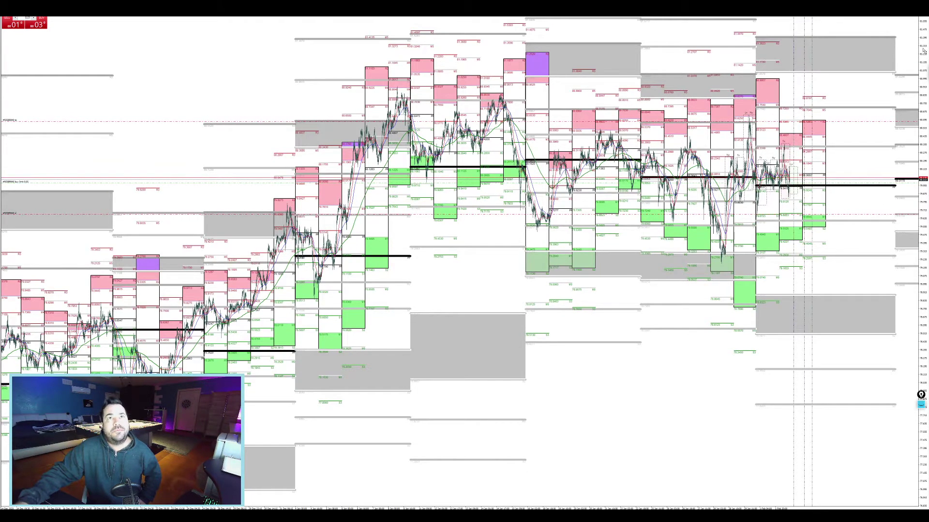
drag(927, 125, 920, 390)
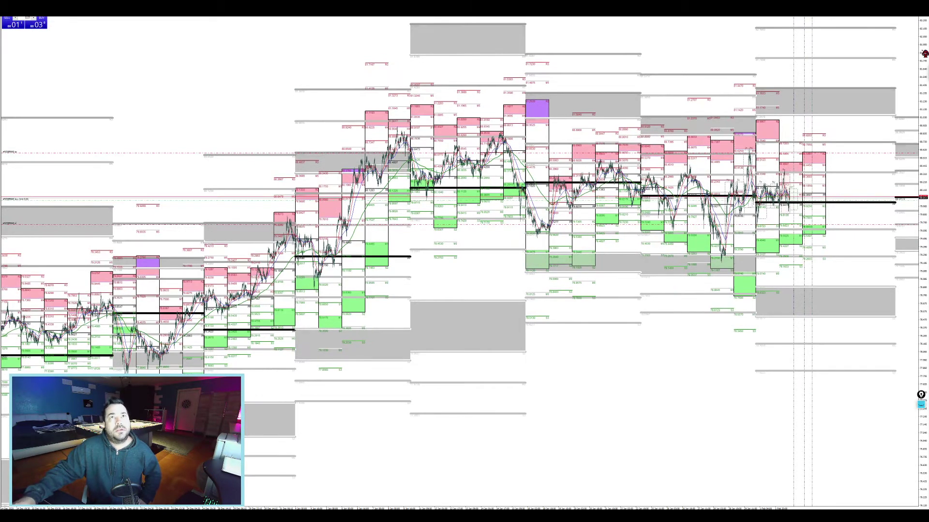
drag(924, 177, 914, 87)
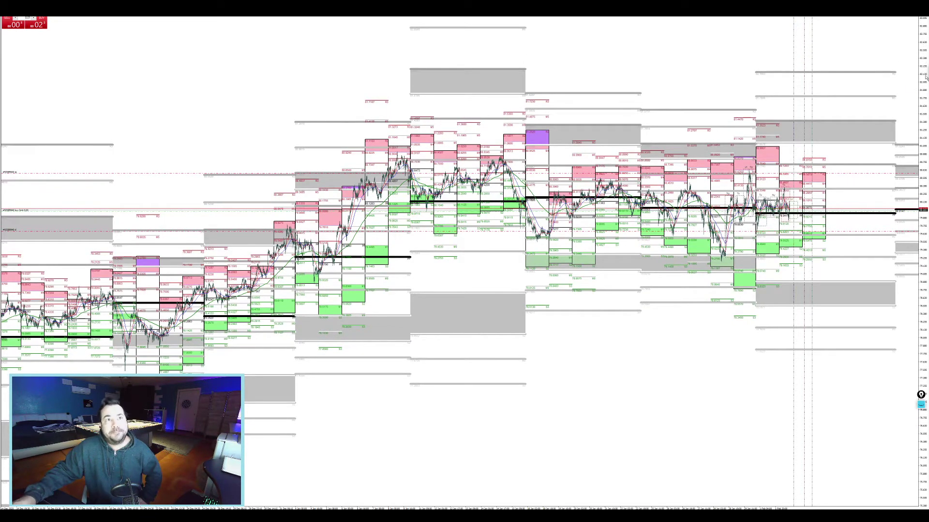
drag(923, 46, 927, 295)
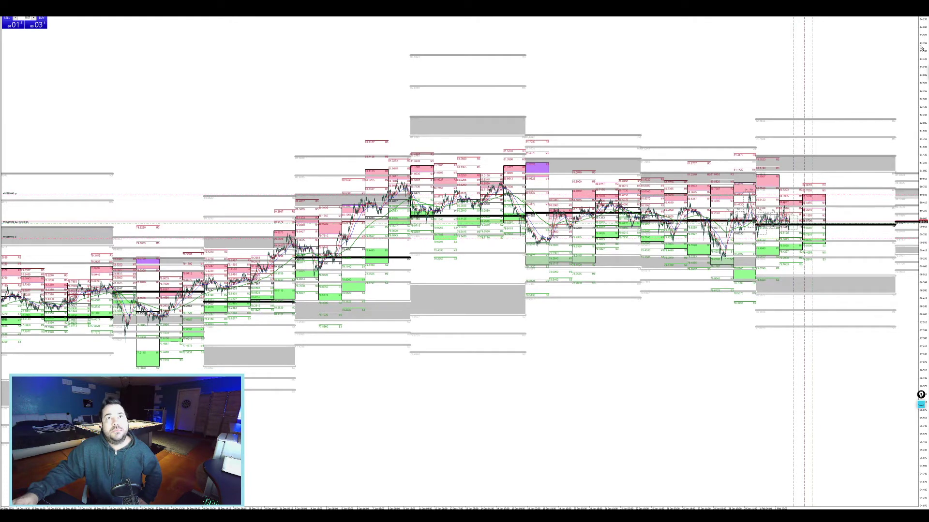
drag(922, 63, 923, 127)
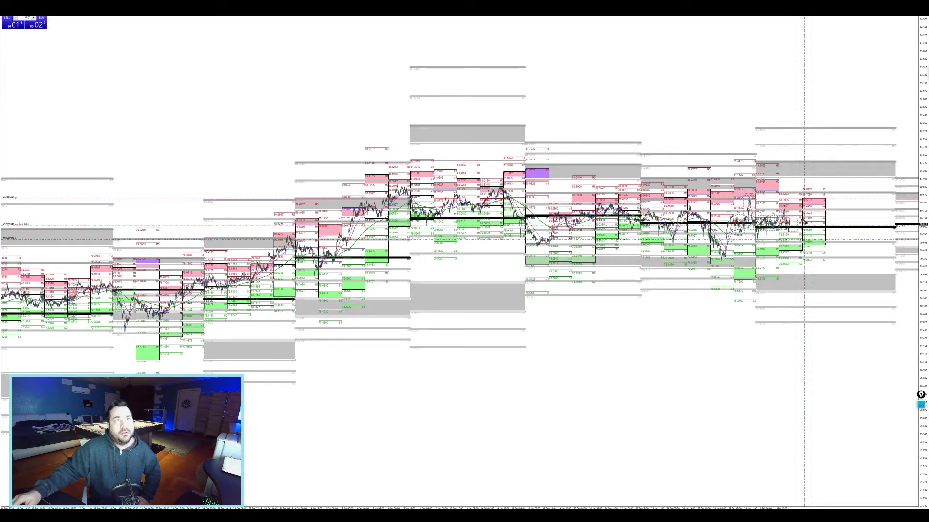
Step: Mark earlier AUDJPY price swings with pink circles and vertical strokes, and circle the latest price action beside the current pivot
key(ctrl+shift+1)
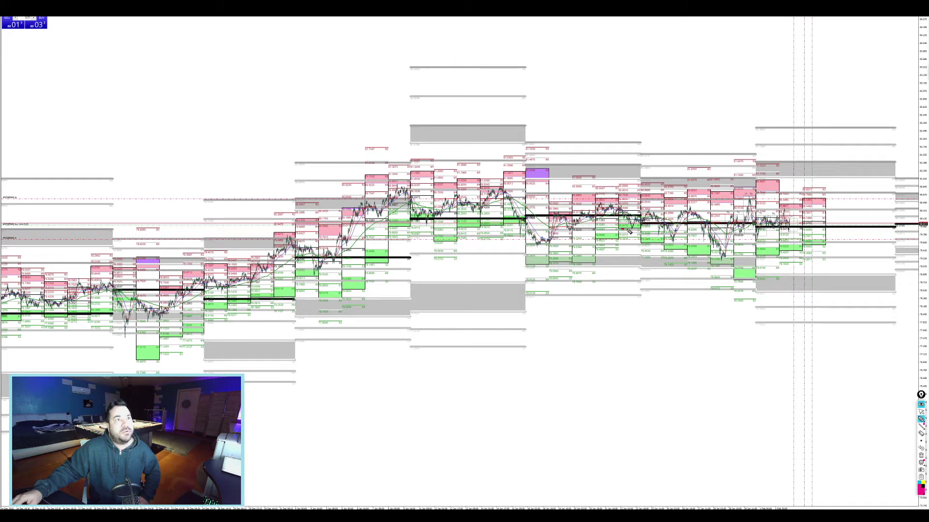
mouse_move(637, 226)
mouse_down()
mouse_move(628, 198)
mouse_move(624, 227)
mouse_move(633, 227)
mouse_up()
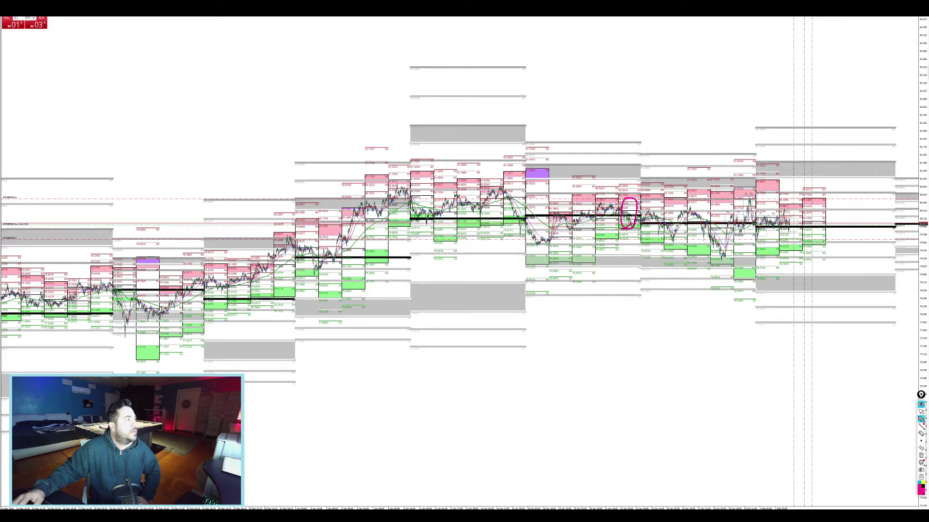
mouse_move(257, 289)
mouse_down()
mouse_move(257, 261)
mouse_move(276, 280)
mouse_move(259, 290)
mouse_move(267, 272)
mouse_up()
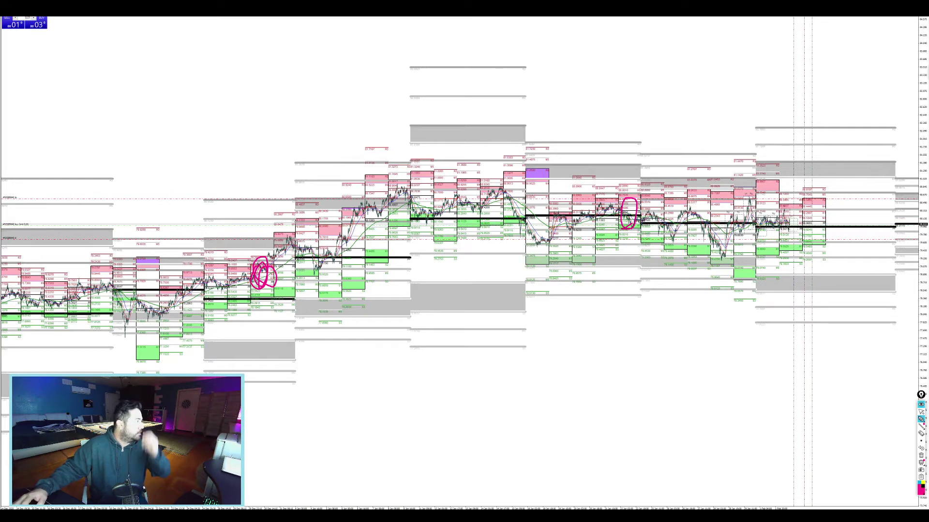
mouse_move(75, 293)
mouse_down()
mouse_move(82, 304)
mouse_move(62, 310)
mouse_up()
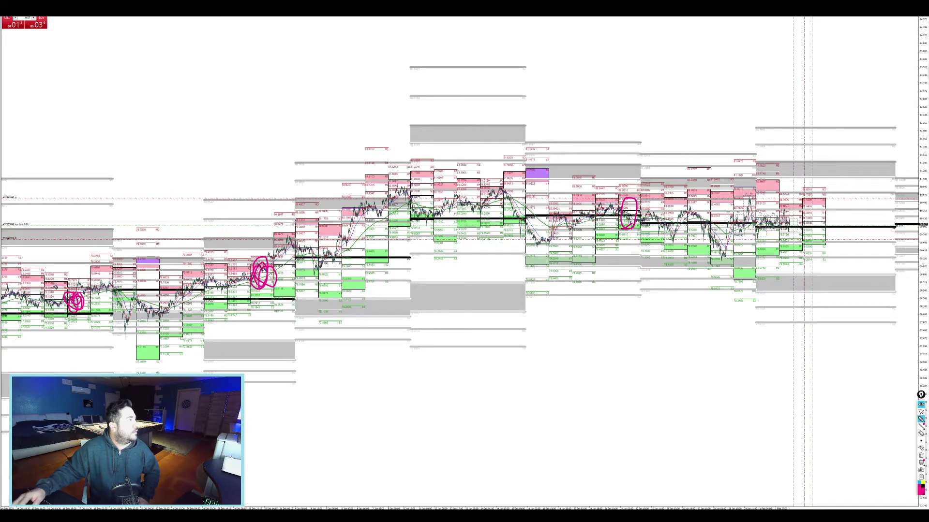
mouse_move(51, 307)
mouse_down()
mouse_move(60, 306)
mouse_move(47, 276)
mouse_move(36, 311)
mouse_up()
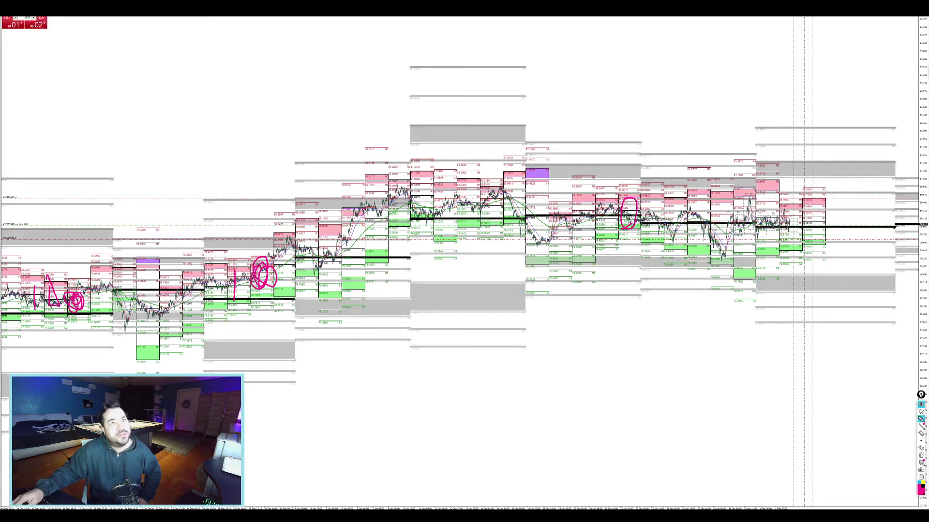
drag(490, 195, 491, 217)
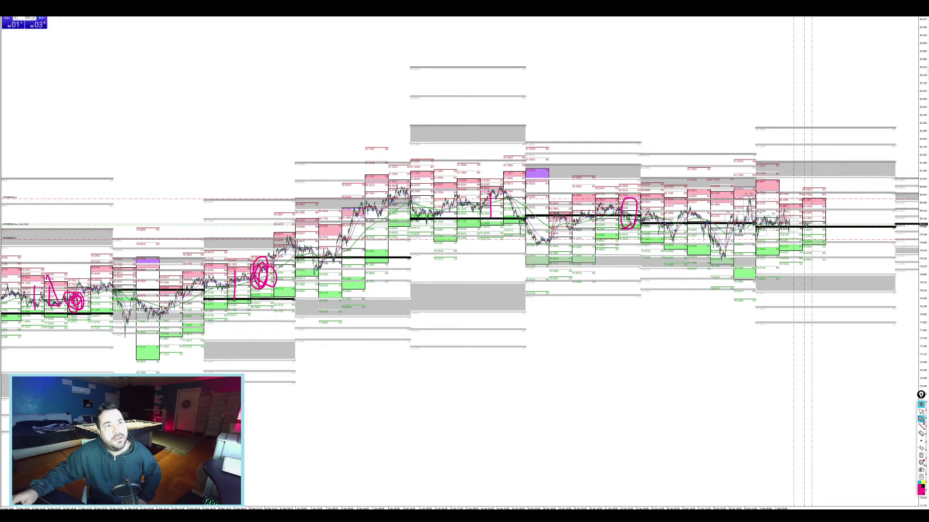
mouse_move(788, 219)
mouse_down()
mouse_move(788, 239)
mouse_move(799, 220)
mouse_up()
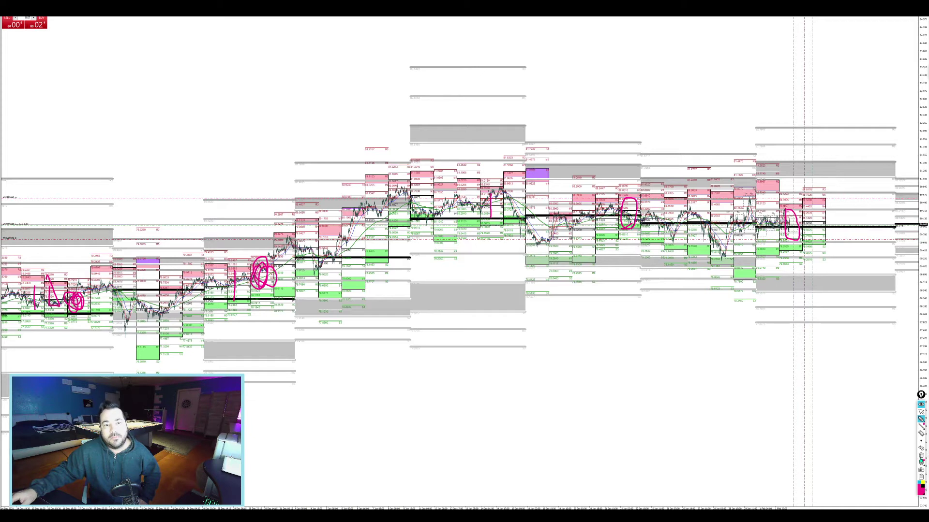
Step: Erase the pink markings from the AUDJPY chart, leave drawing mode and reset the chart view
click(920, 443)
click(921, 405)
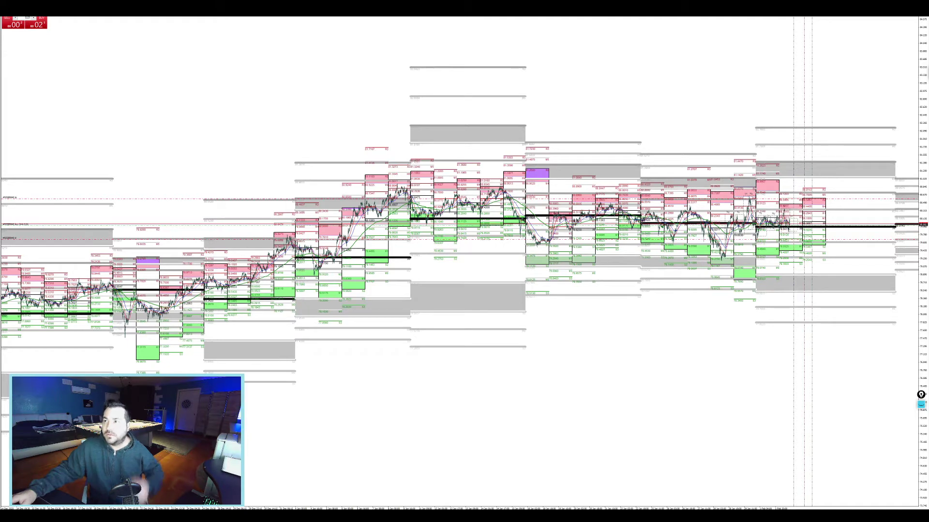
key(alt+r)
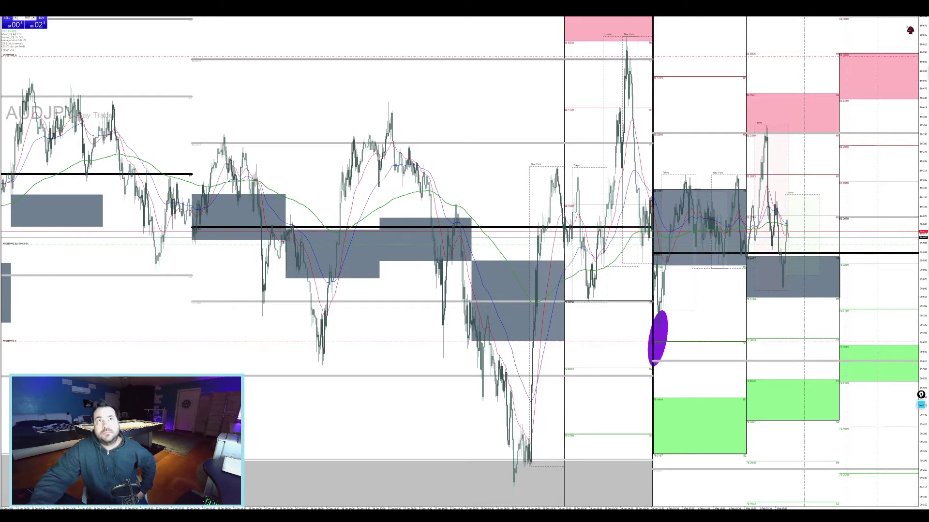
Step: Return to the multi-chart grid and enlarge the GBPUSD chart to review its recent price action
click(916, 12)
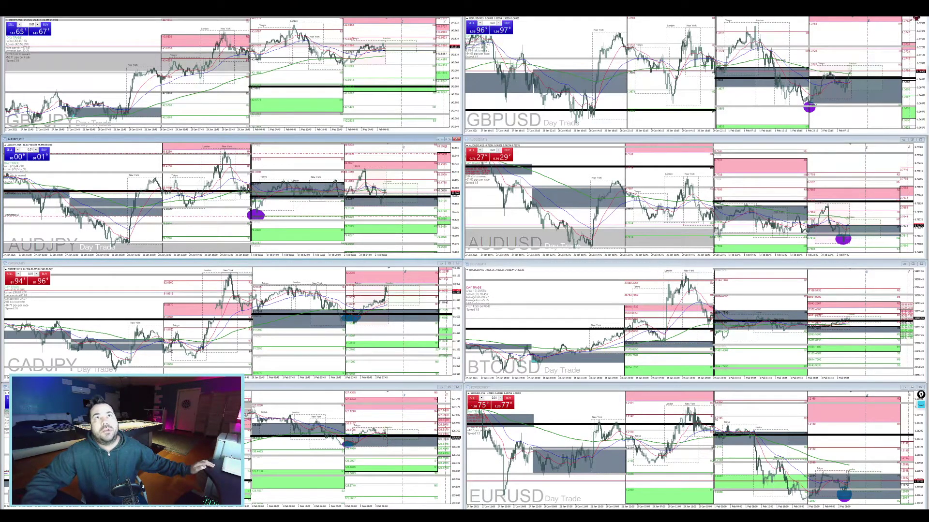
click(912, 14)
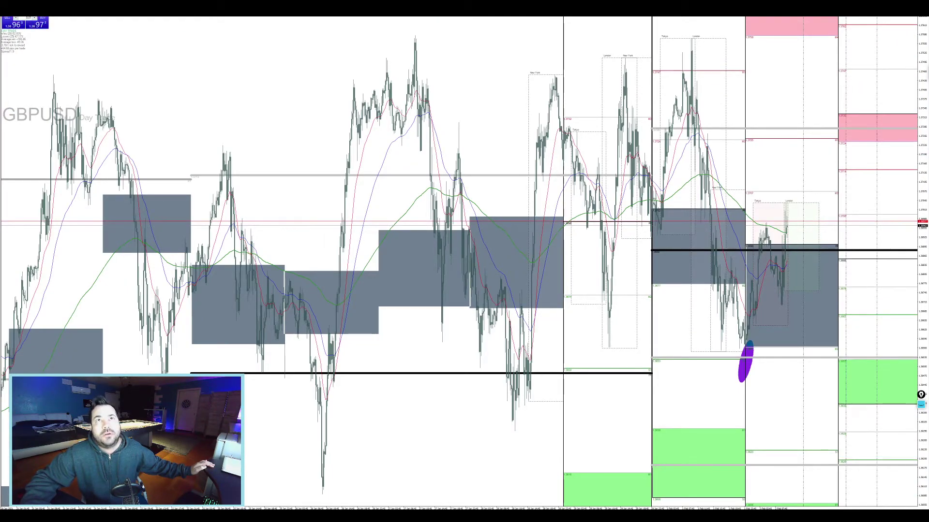
click(912, 13)
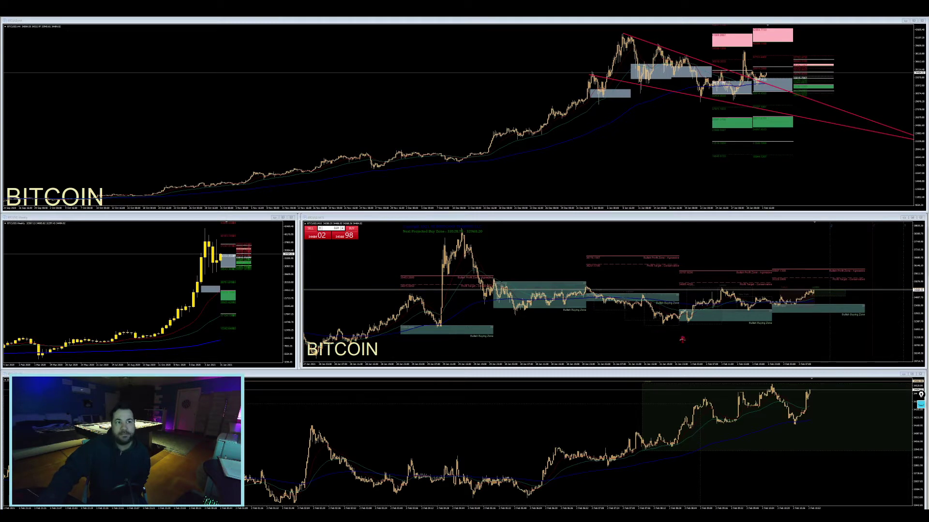
Step: Trace the recent bitcoin price swings in pink and outline the latest grey zones on the upper and weekly bitcoin charts
click(709, 340)
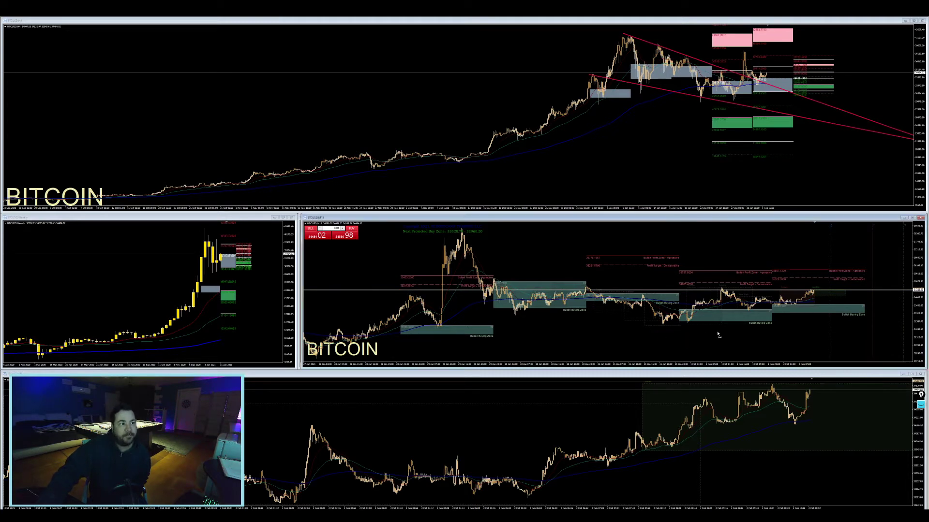
click(920, 404)
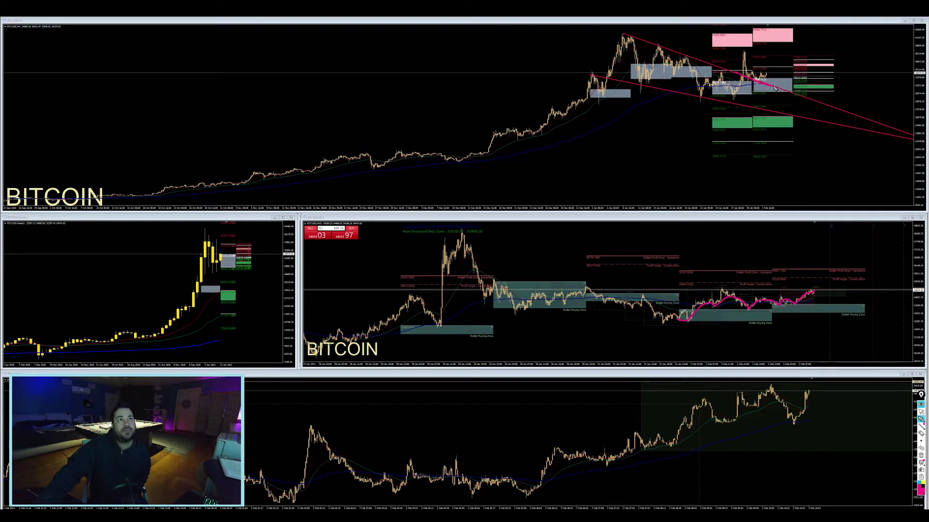
mouse_move(755, 81)
mouse_down()
mouse_move(756, 90)
mouse_move(785, 91)
mouse_up()
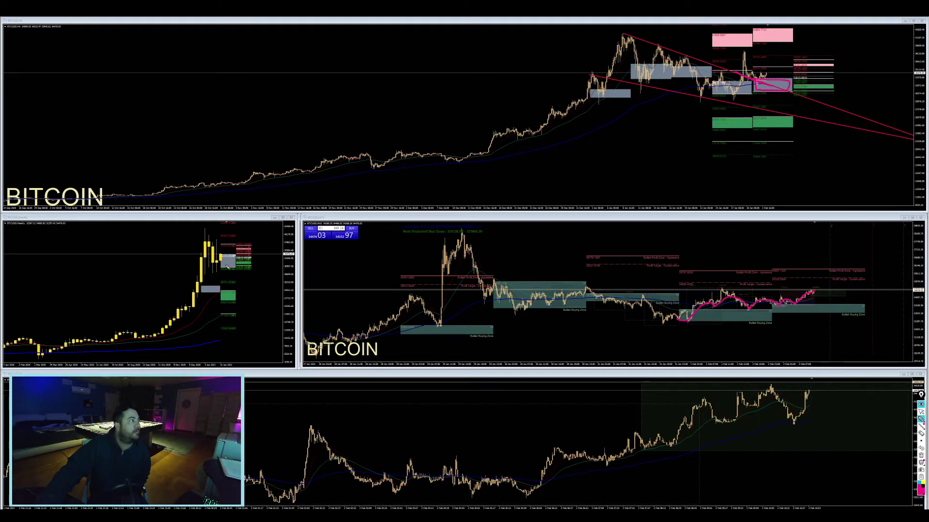
drag(221, 258, 236, 269)
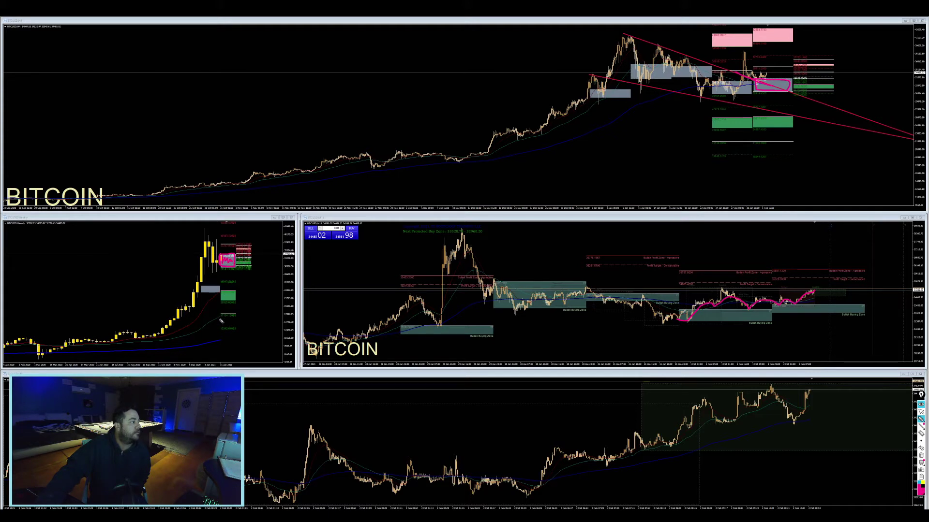
Step: Clear the pink markings from the bitcoin charts and leave drawing mode
click(921, 456)
click(920, 405)
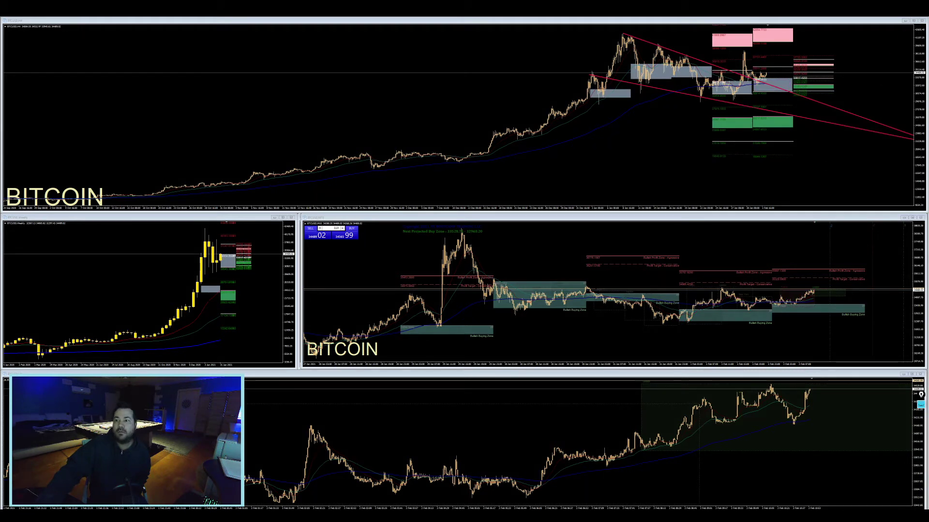
Step: Switch to the ETHUSD chart in TradingView and mark the recent swing high with a horizontal pink line
key(alt+Tab)
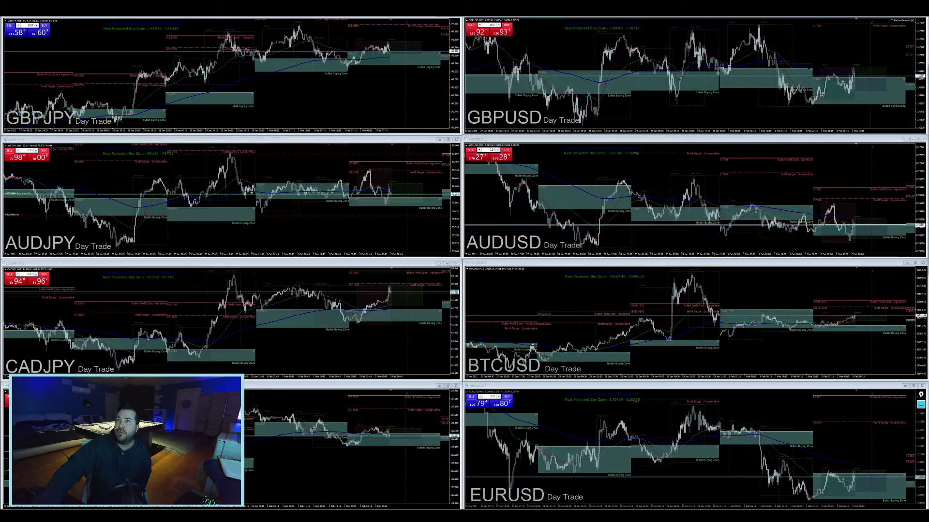
drag(928, 121, 486, 235)
double_click(486, 235)
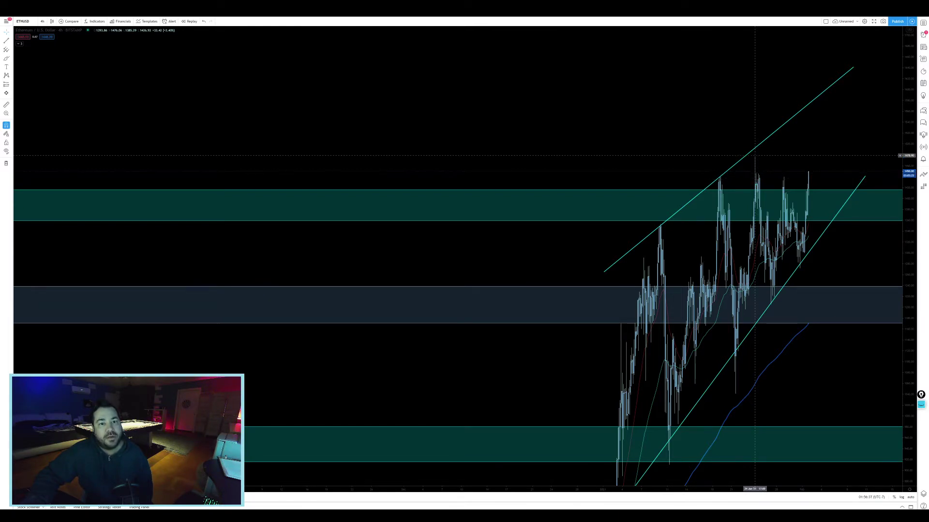
click(921, 404)
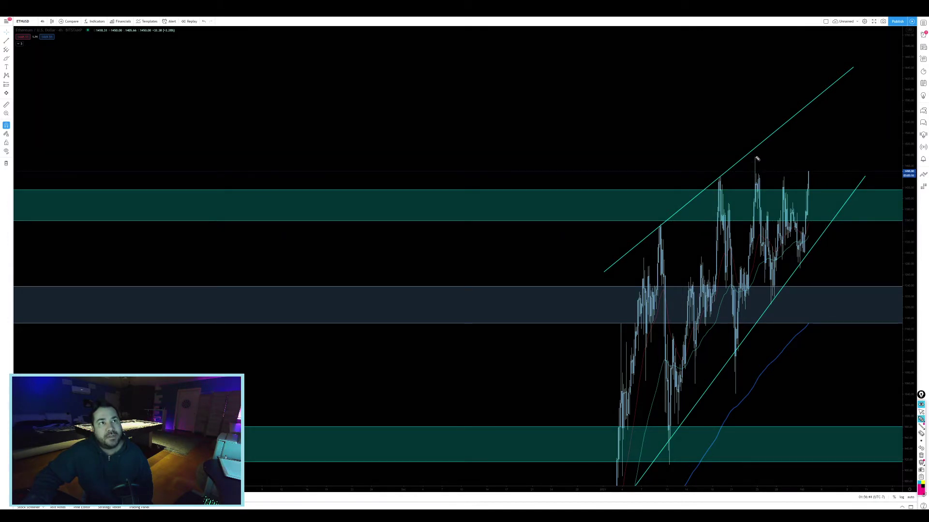
drag(753, 156, 818, 159)
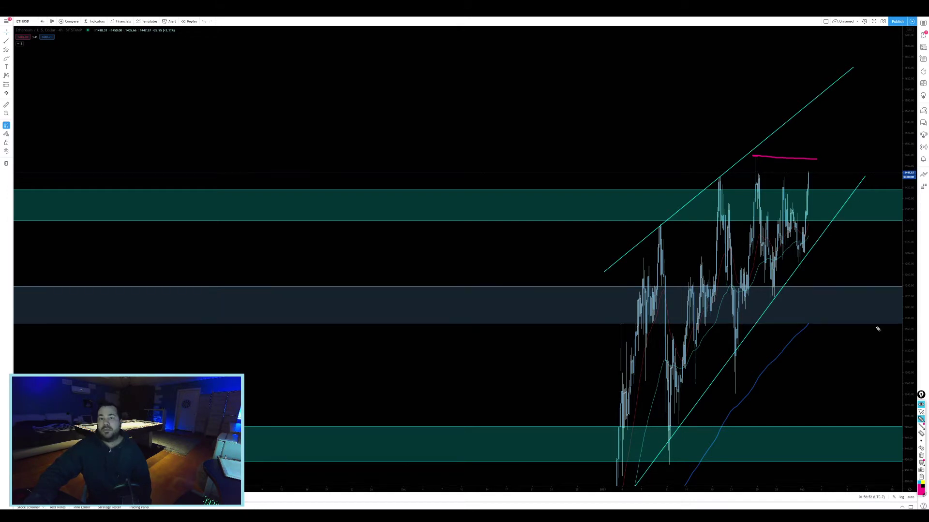
Step: Clear the pink line from the ETHUSD chart, leave drawing mode and recentre the view on the rising channel
click(920, 455)
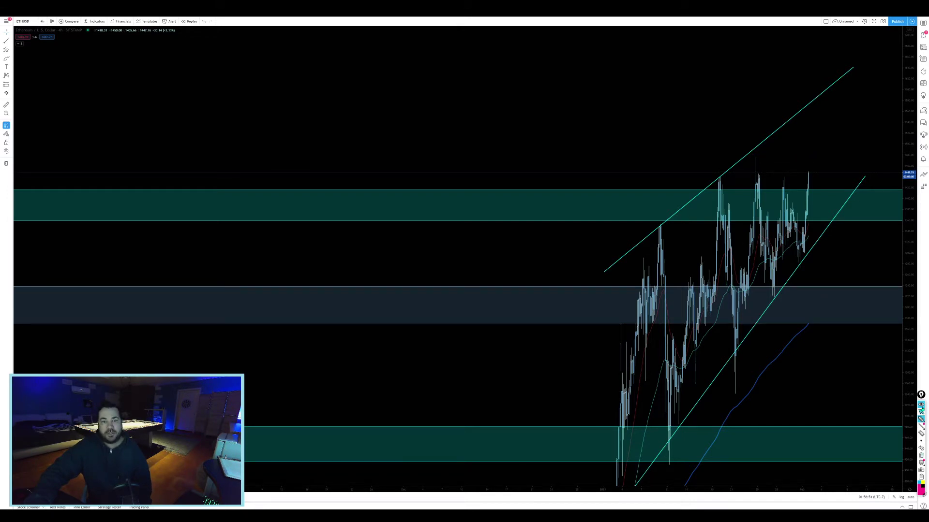
click(921, 412)
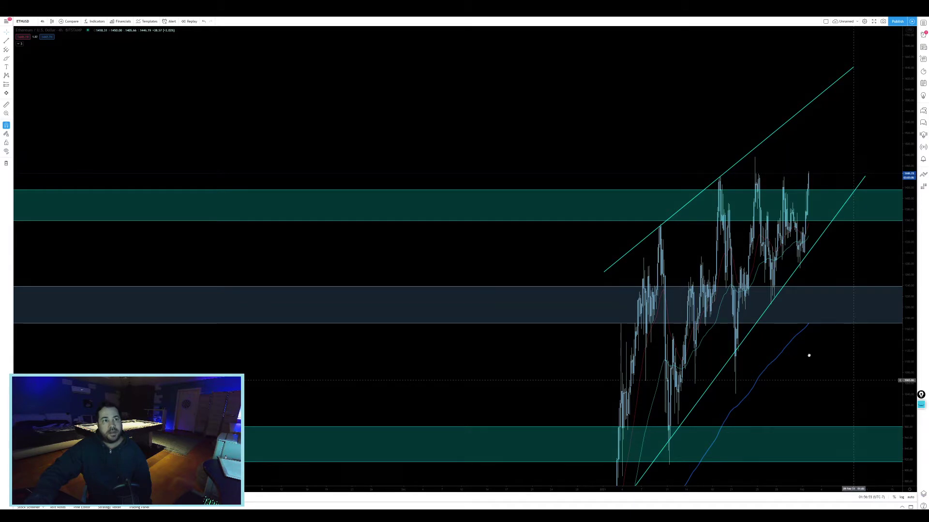
drag(809, 356, 664, 325)
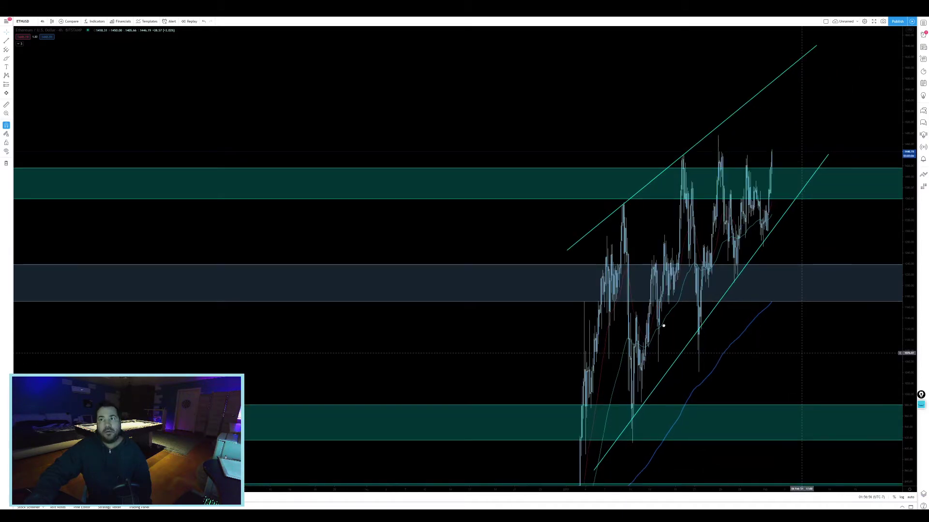
scroll(663, 325, right, 5)
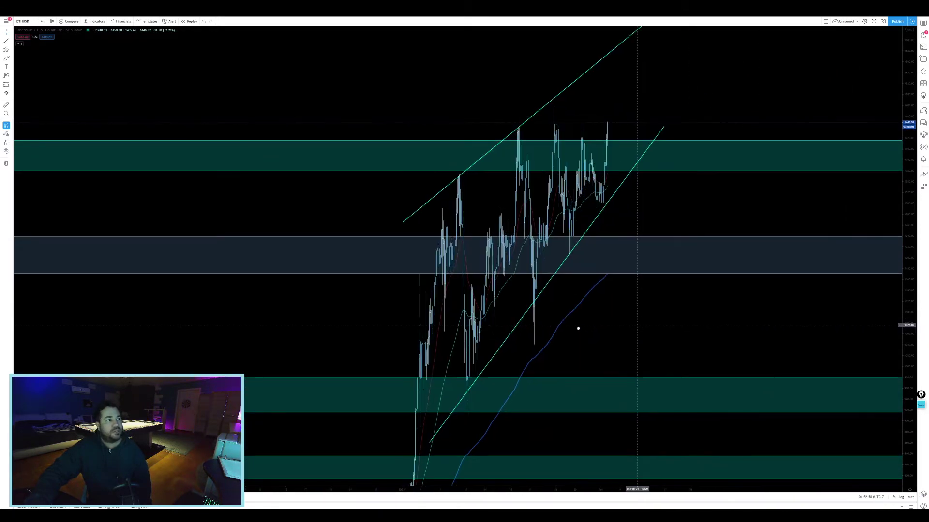
scroll(578, 329, right, 3)
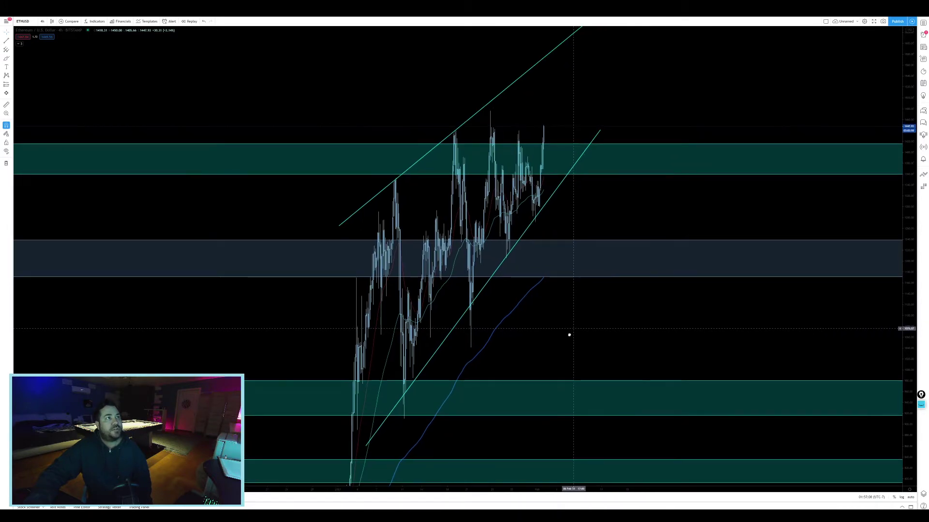
drag(569, 335, 569, 341)
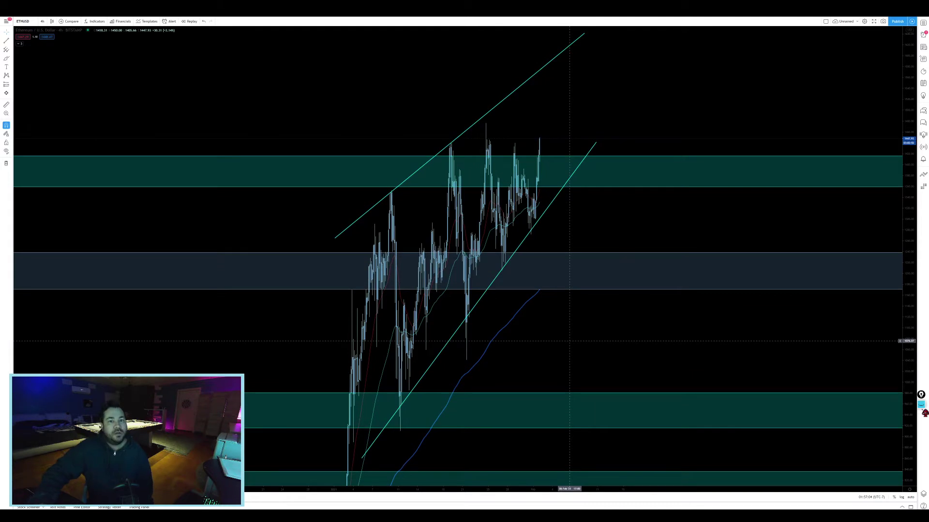
Step: Mark the three main swing highs in pink and trace a rising line through them along the channel's upper trendline
key(ctrl+shift+1)
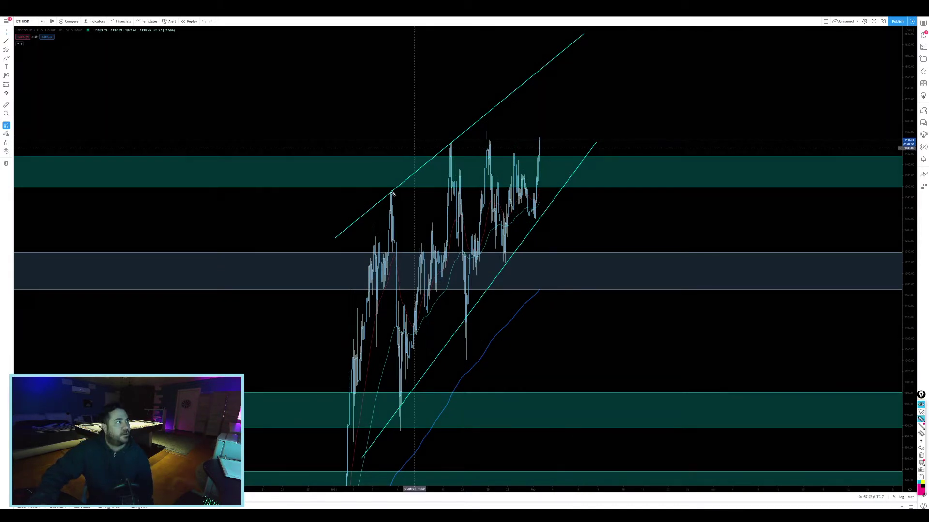
drag(393, 193, 389, 193)
drag(450, 146, 484, 118)
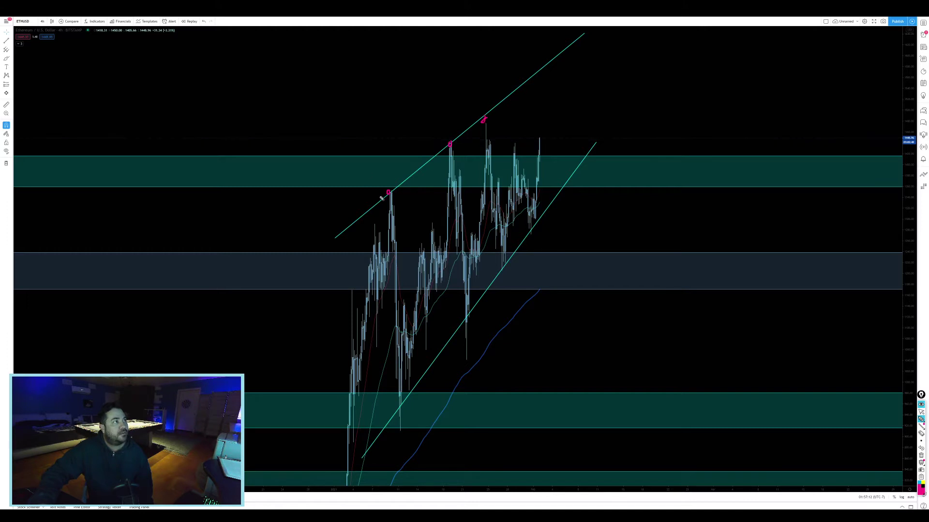
mouse_move(388, 193)
mouse_down()
mouse_move(451, 145)
mouse_move(591, 69)
mouse_up()
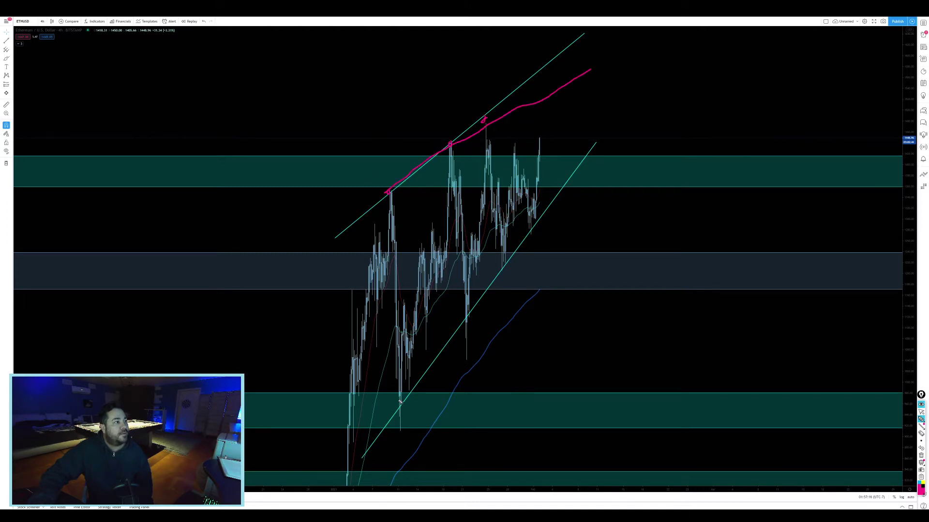
Step: Mark the swing lows along the lower trendline in pink, circling the latest, and draw a horizontal level from the highest peak
drag(405, 410, 410, 390)
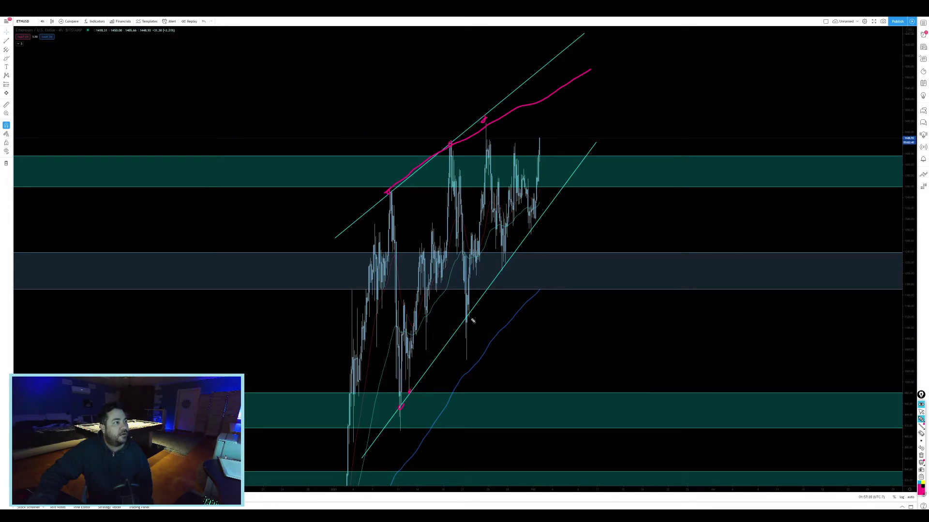
drag(467, 321, 469, 314)
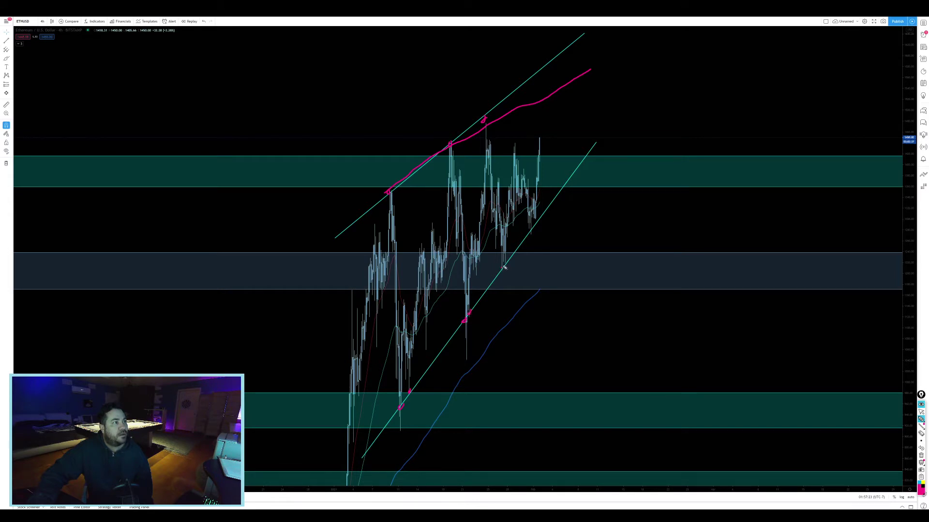
drag(501, 271, 506, 262)
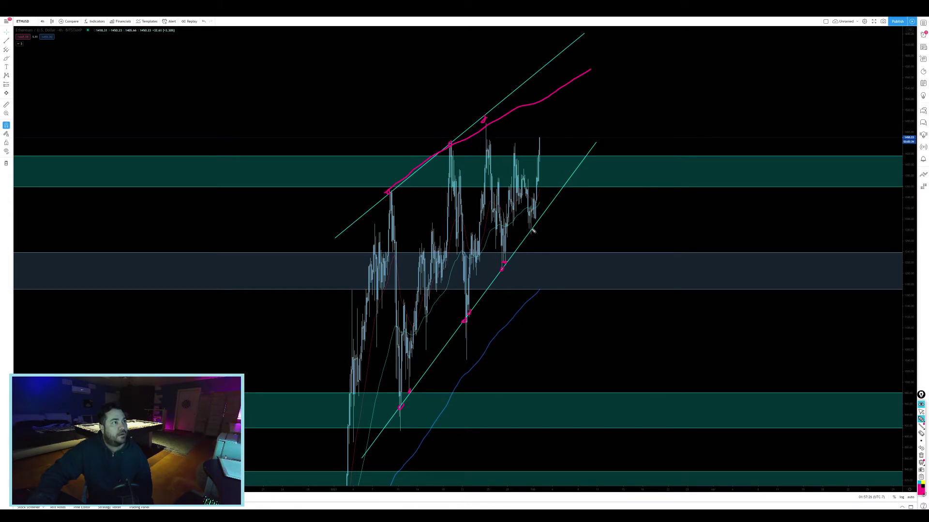
drag(532, 231, 537, 221)
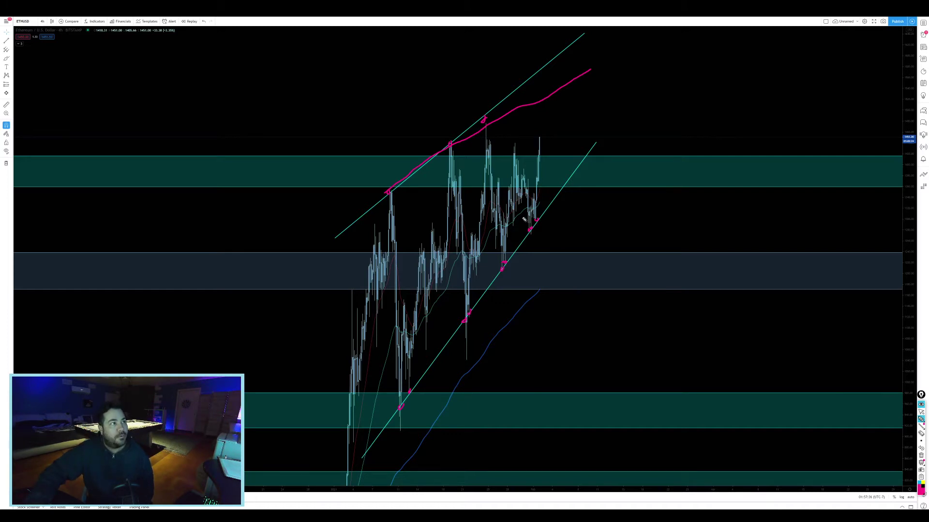
mouse_move(525, 217)
mouse_down()
mouse_move(544, 236)
mouse_move(541, 211)
mouse_move(525, 217)
mouse_up()
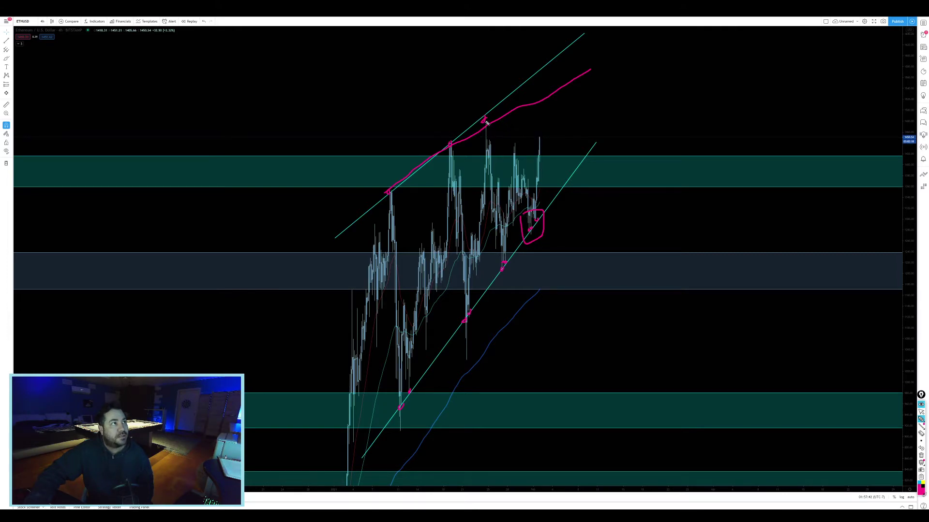
drag(485, 119, 583, 118)
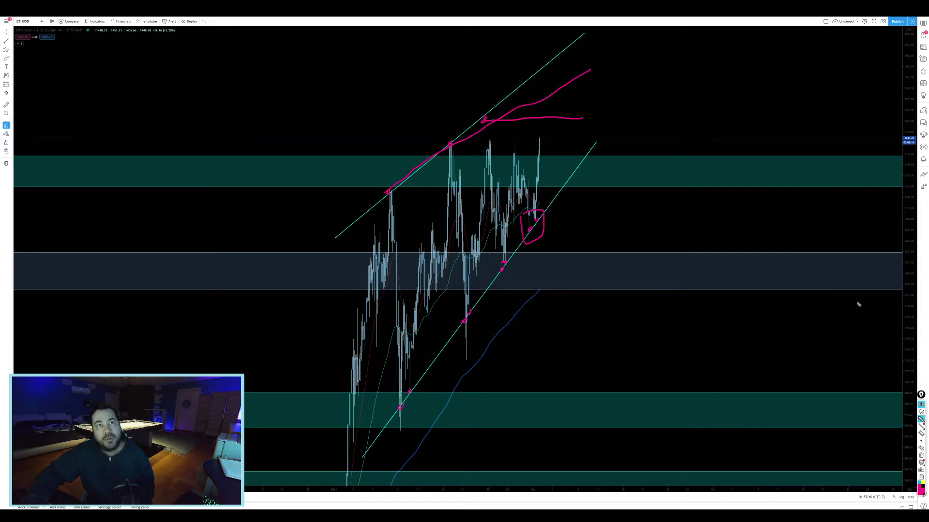
Step: Clear the pink markings from the ETHUSD chart, leave drawing mode and return to the multi-chart grid
click(919, 456)
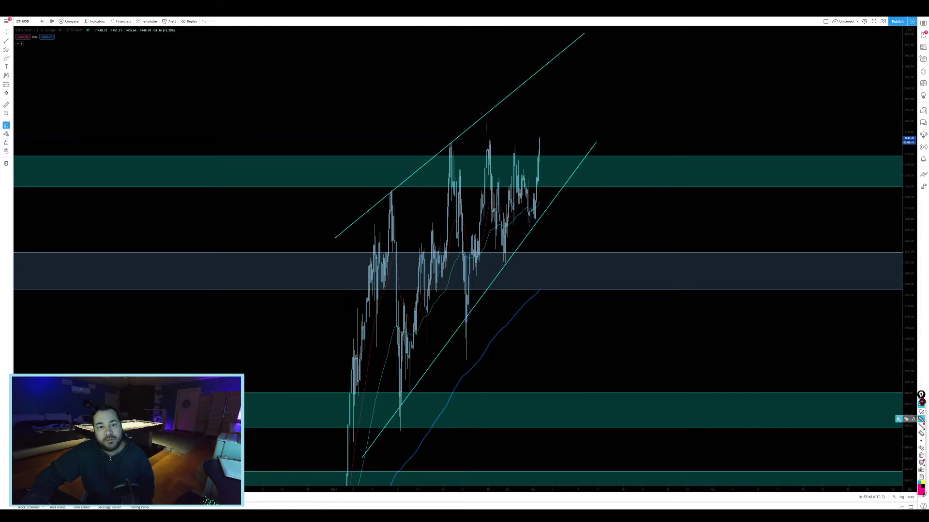
key(ctrl+shift+1)
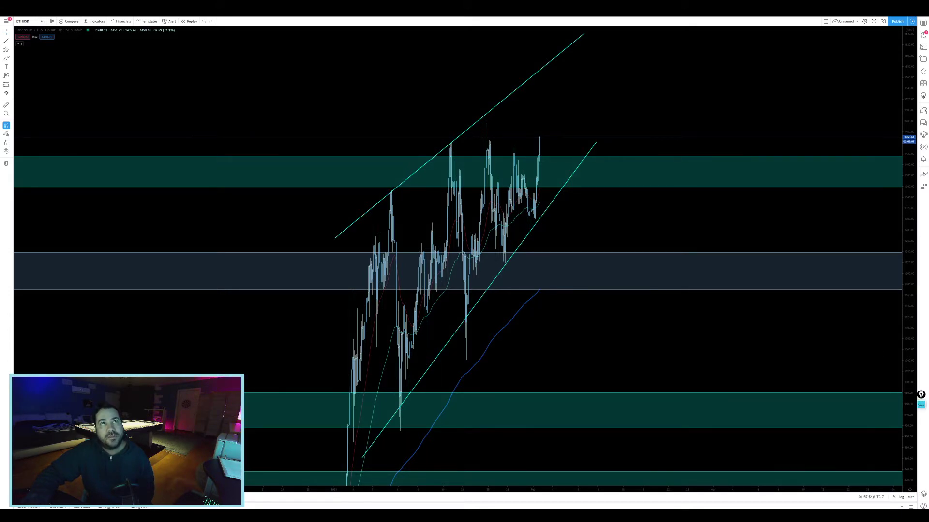
drag(607, 7, 928, 134)
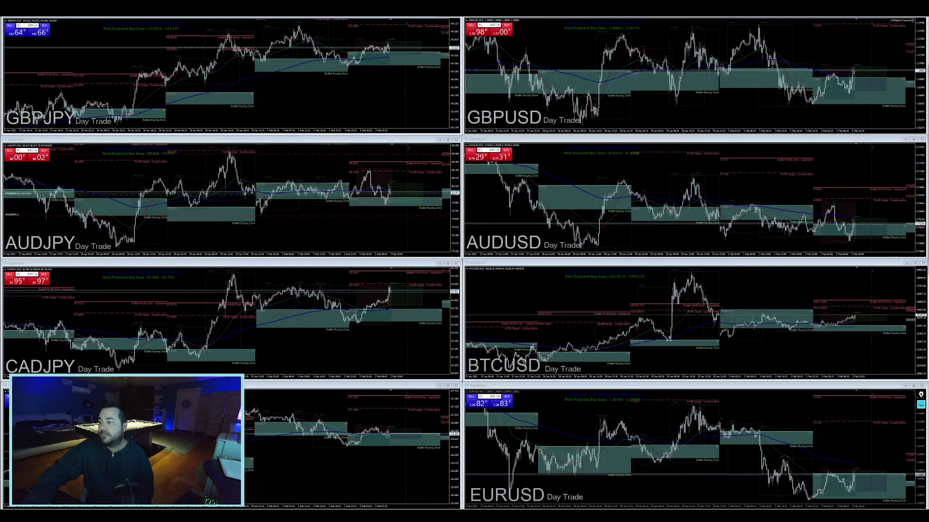
Step: Switch to the BTC.D chart, compress its price scale and narrow the uppermost green zone to start at the adjacent peak
key(alt+Tab)
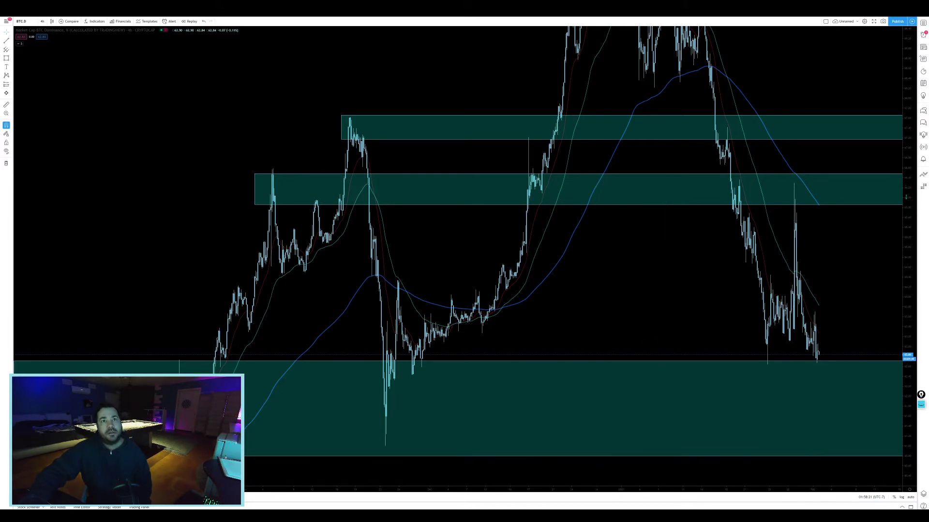
drag(905, 188, 906, 345)
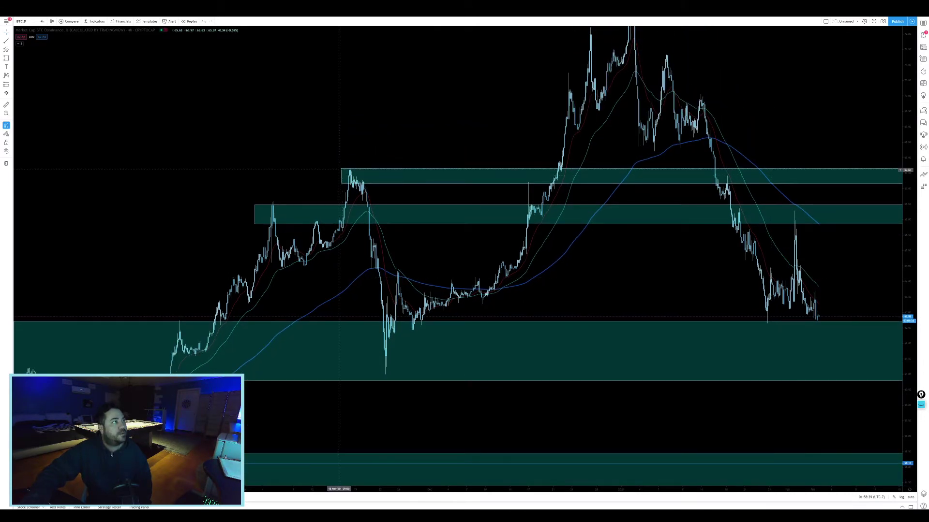
click(340, 171)
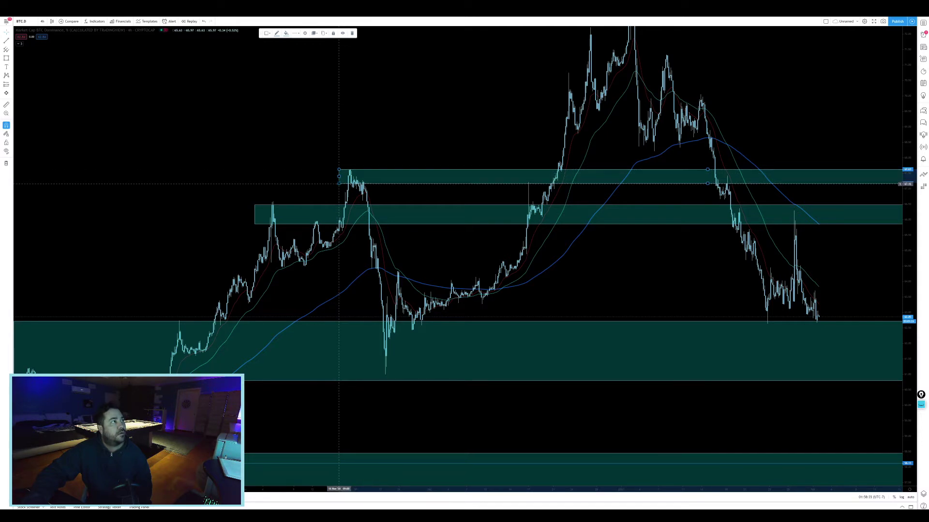
drag(339, 182, 339, 181)
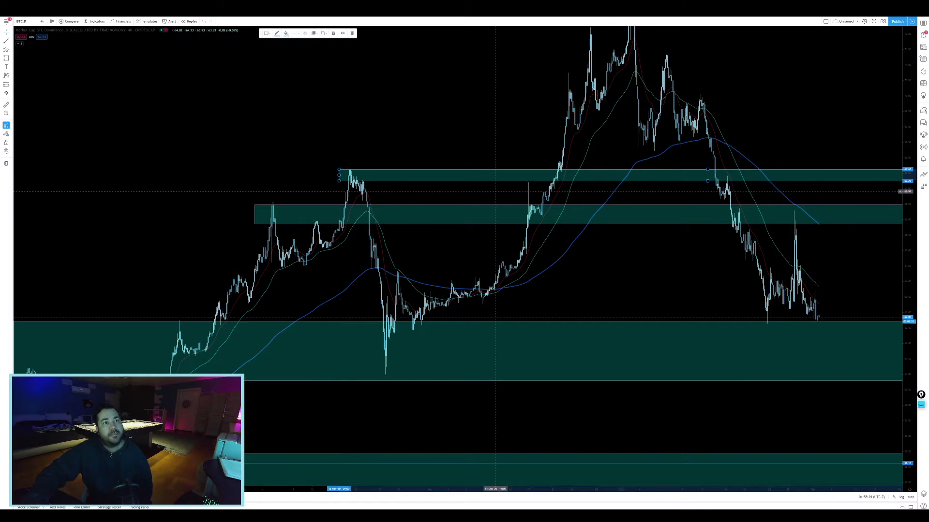
click(707, 286)
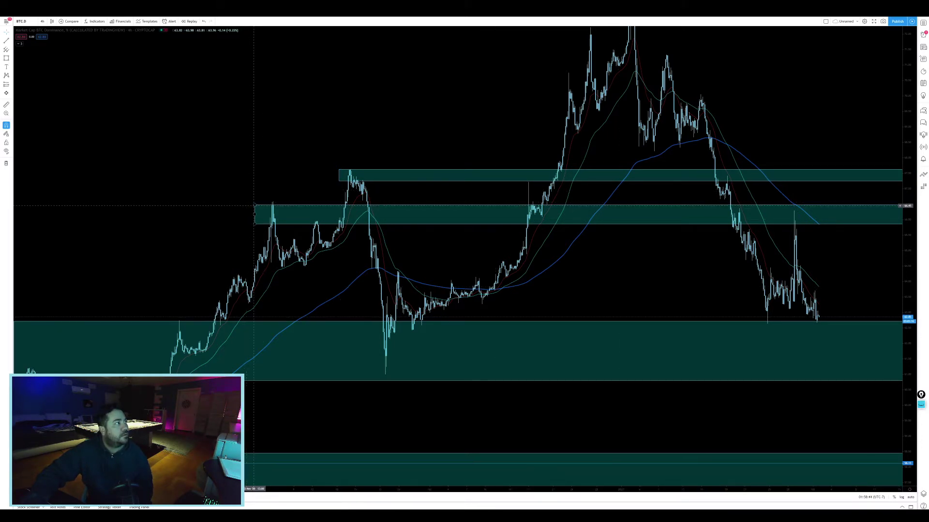
Step: Raise the second green zone's upper edge to the earlier peak and lift its lower edge slightly
drag(253, 205, 252, 202)
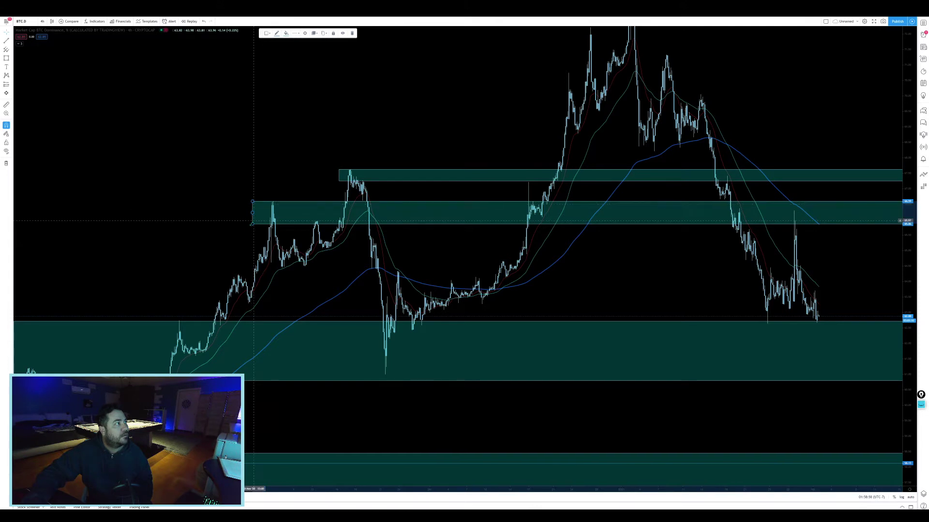
drag(252, 224, 253, 221)
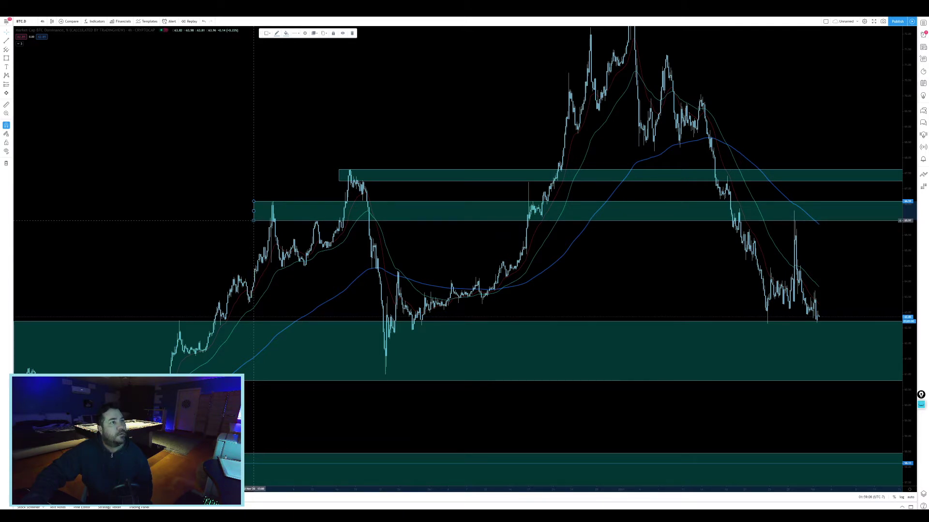
click(619, 285)
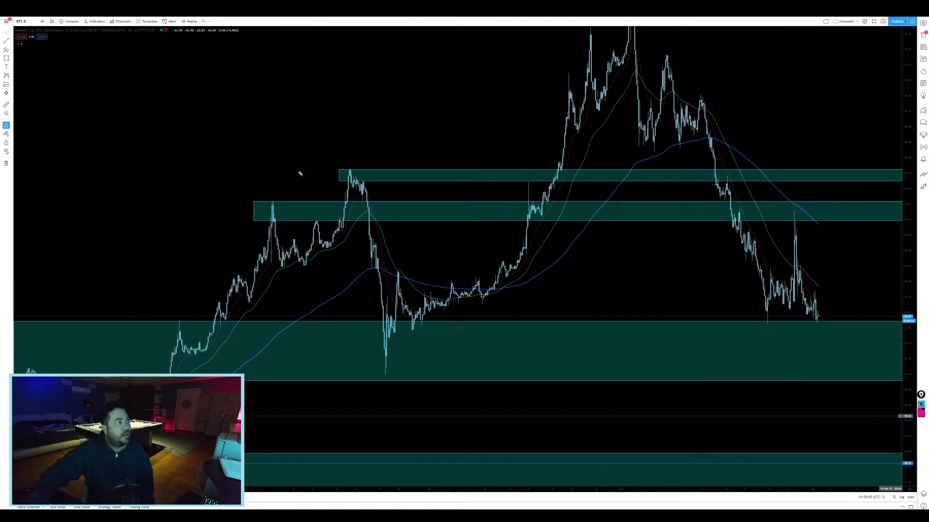
Step: Mark in pink the price reactions around the second green zone, circle the latest spike and add a downward arrow from it
click(373, 210)
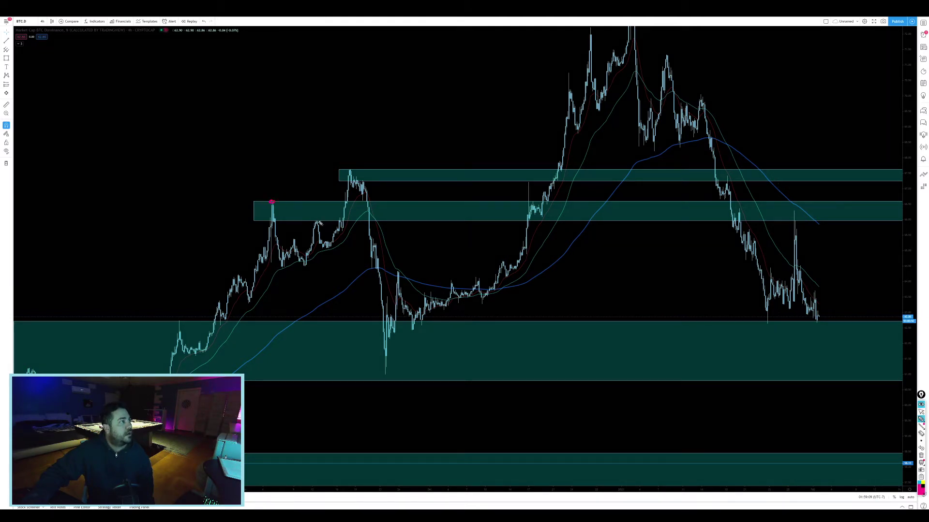
drag(300, 211, 420, 213)
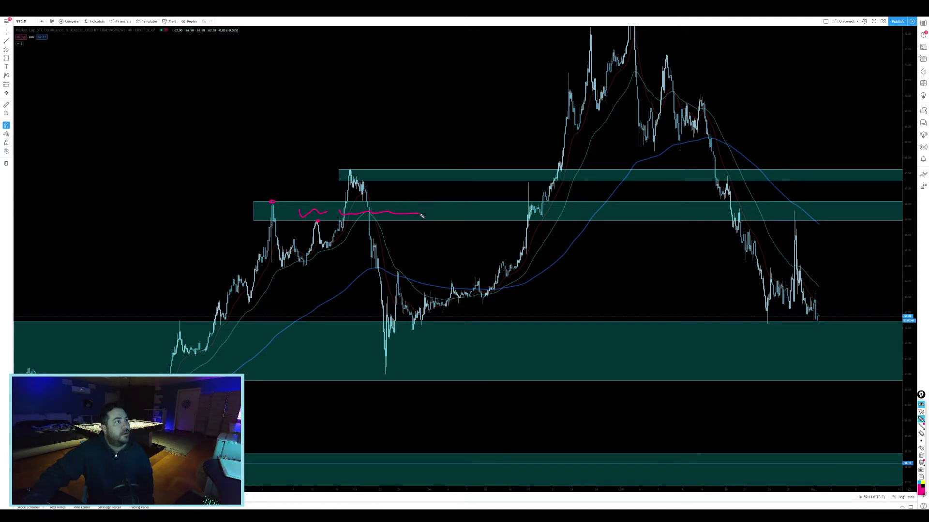
mouse_move(526, 224)
mouse_down()
mouse_move(532, 210)
mouse_move(543, 212)
mouse_move(543, 193)
mouse_up()
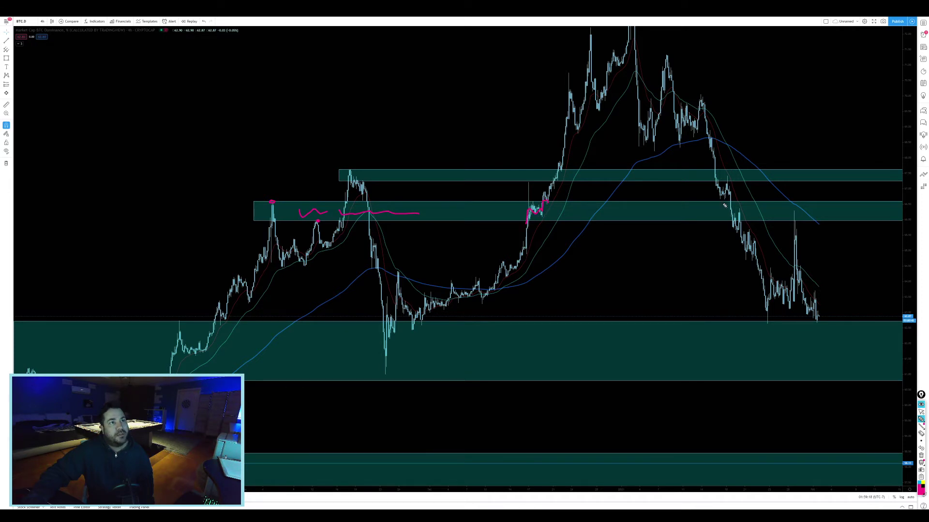
drag(724, 199, 730, 194)
mouse_move(735, 228)
mouse_down()
mouse_move(739, 211)
mouse_move(799, 210)
mouse_up()
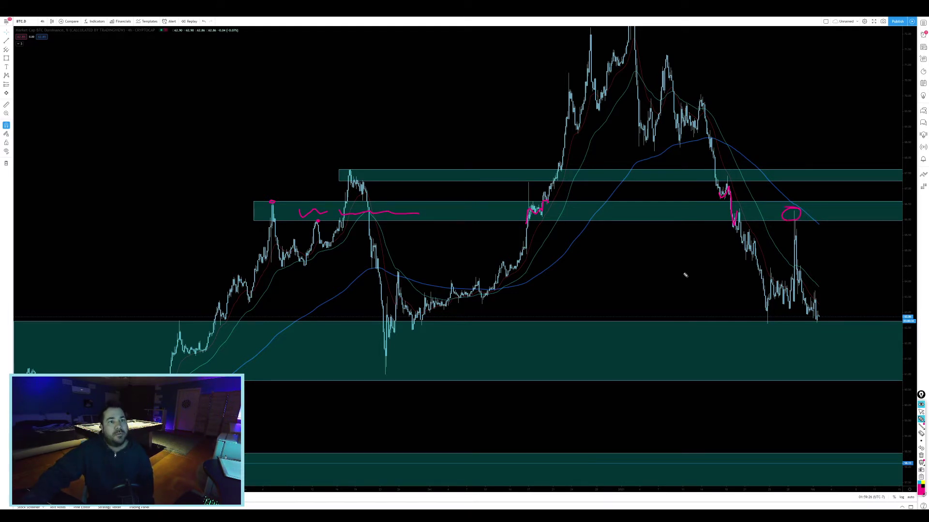
mouse_move(796, 222)
mouse_down()
mouse_move(809, 245)
mouse_move(807, 235)
mouse_up()
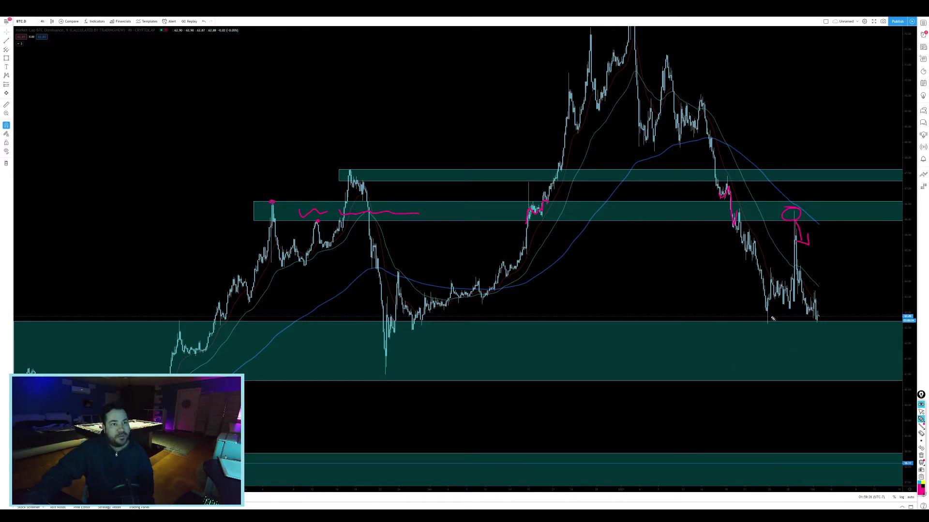
Step: Mark in pink the latest decline and the earlier peak at the large green zone's upper edge, and draw an arrow to its lower edge
drag(792, 267, 828, 323)
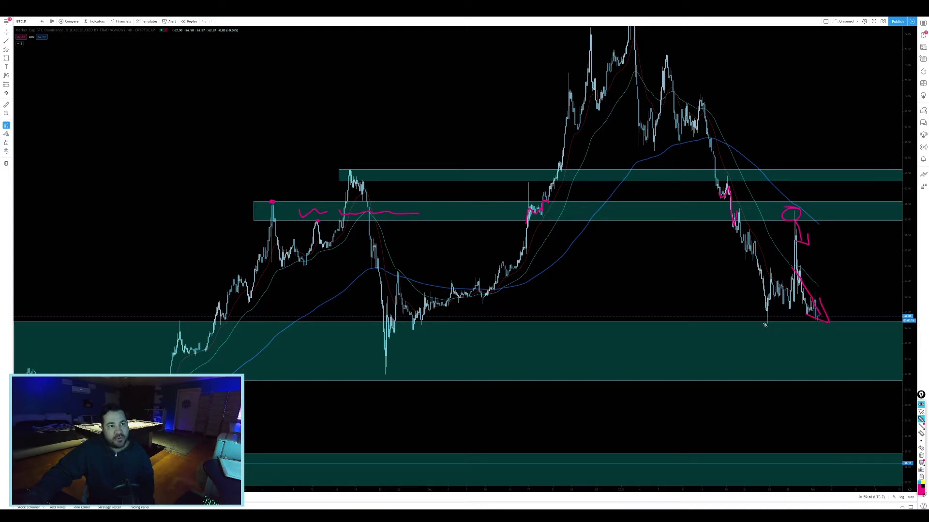
drag(182, 322, 180, 321)
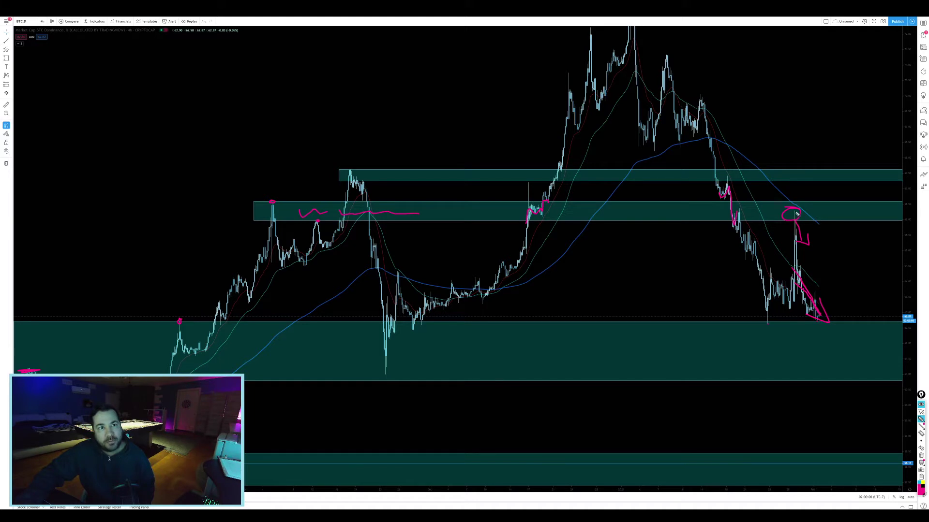
mouse_move(796, 220)
mouse_down()
mouse_move(807, 245)
mouse_move(809, 234)
mouse_up()
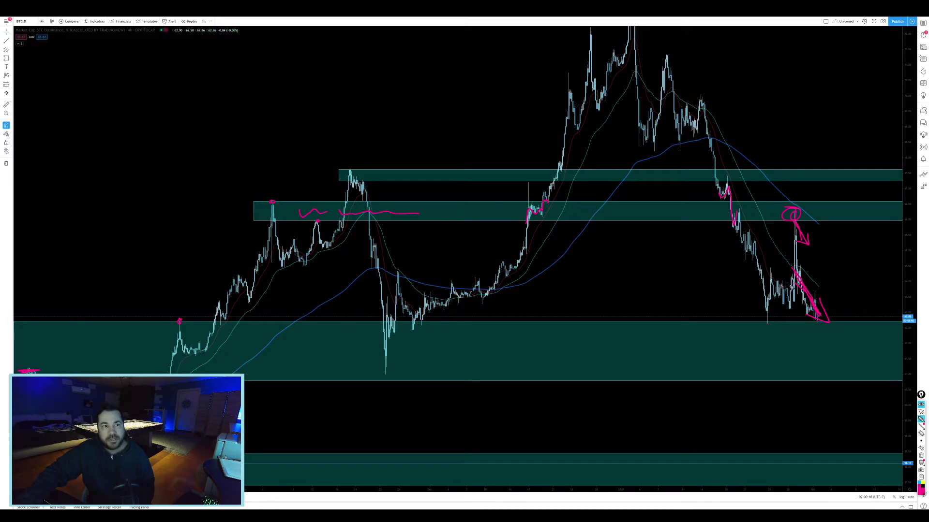
drag(819, 318, 831, 381)
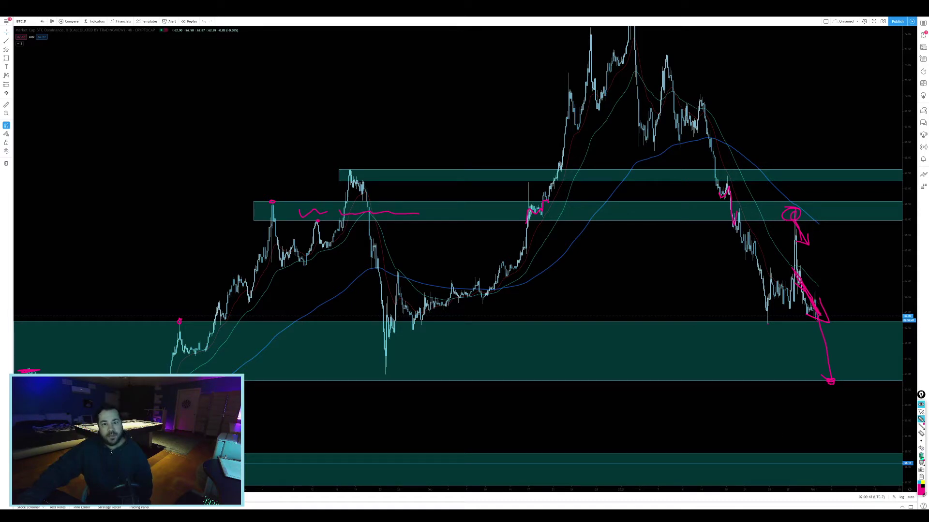
Step: Clear the pink markings and raise the large green zone's lower edge to the low of the long downward wick
click(921, 456)
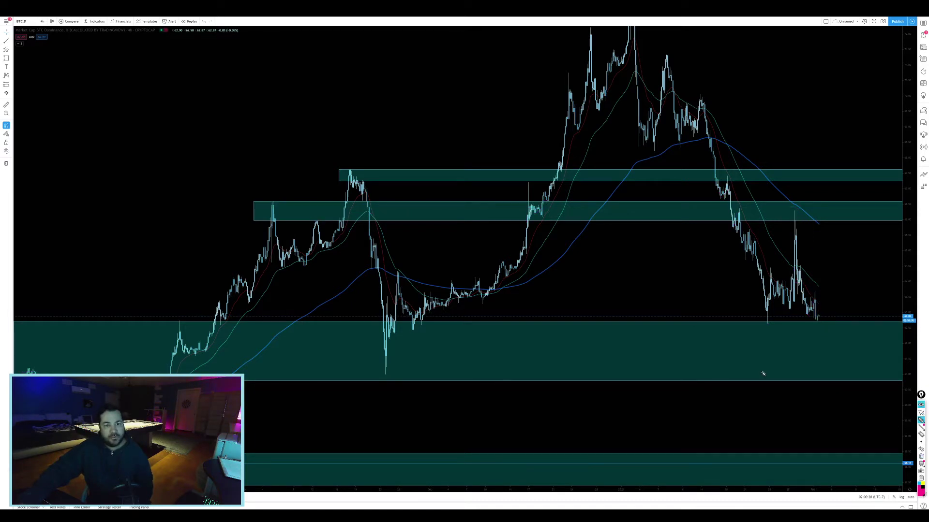
scroll(676, 341, up, 2)
scroll(677, 341, down, 4)
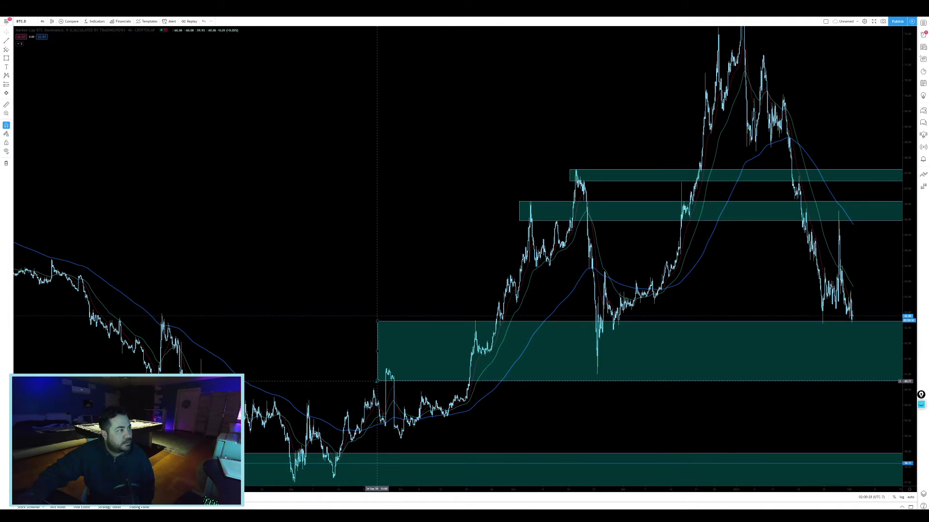
click(377, 382)
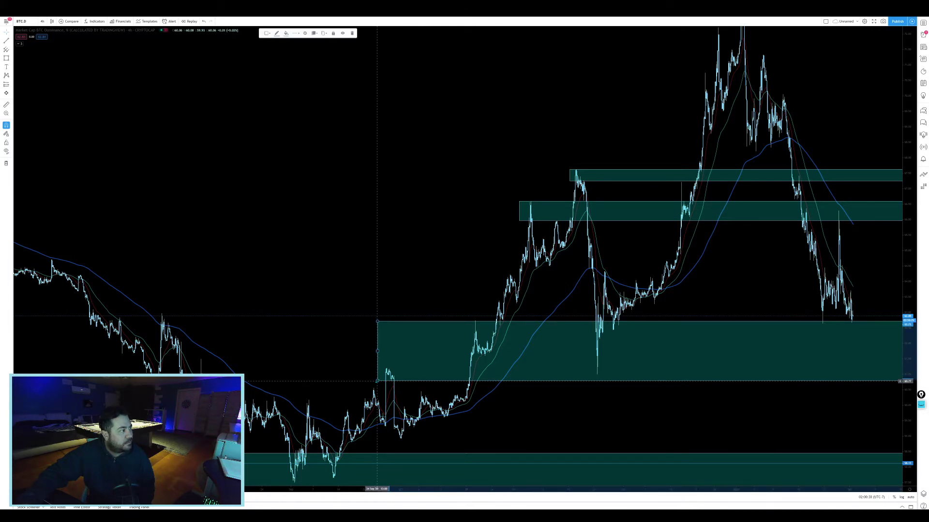
drag(377, 382, 379, 375)
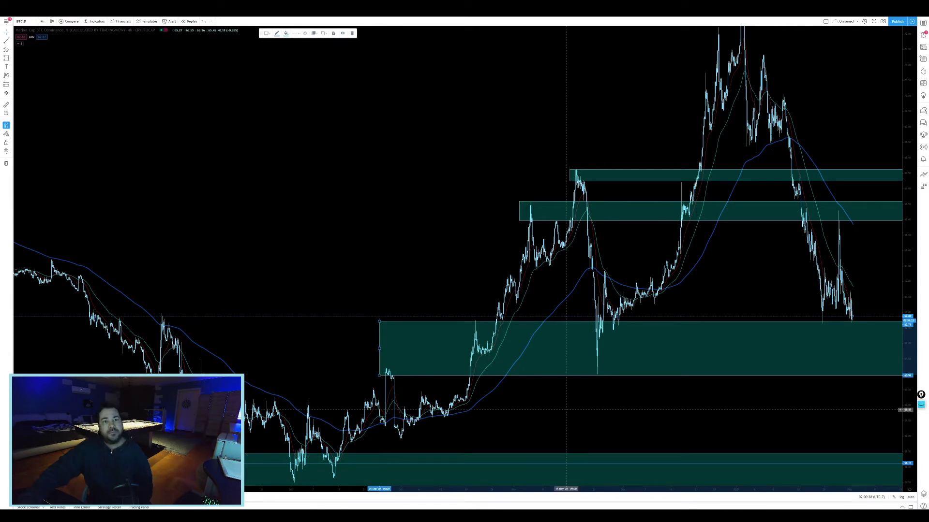
click(702, 387)
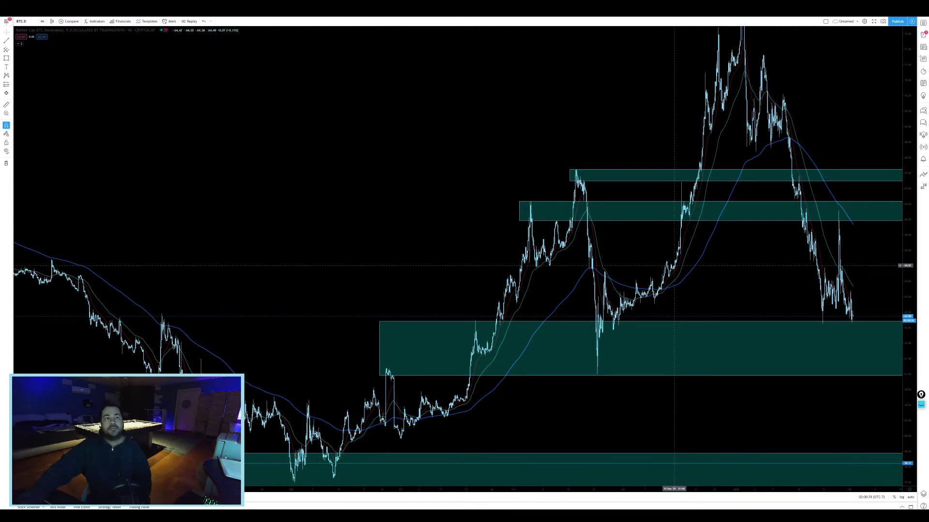
Step: Switch to the USD index chart, mark the low at the lower green zone in pink and trace the rebound from it
scroll(855, 139, up, 1)
scroll(854, 142, up, 1)
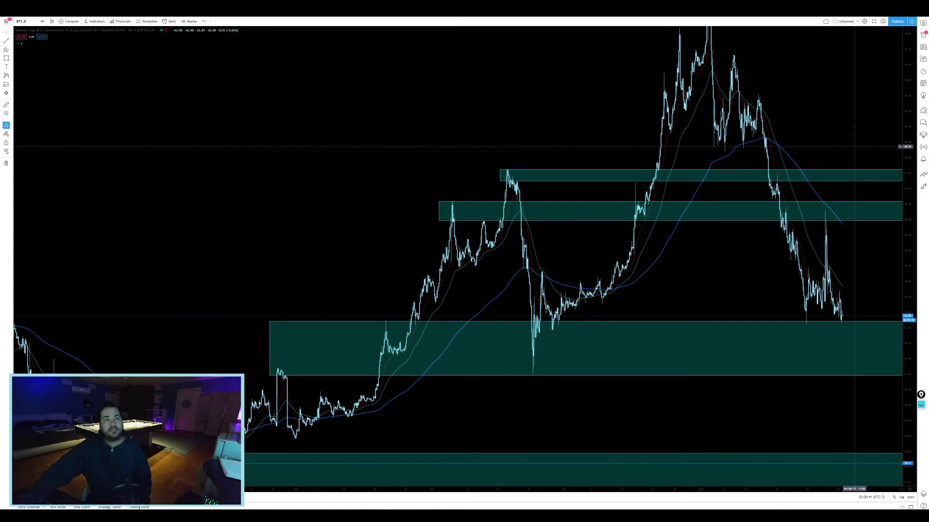
scroll(855, 146, up, 2)
scroll(855, 146, up, 3)
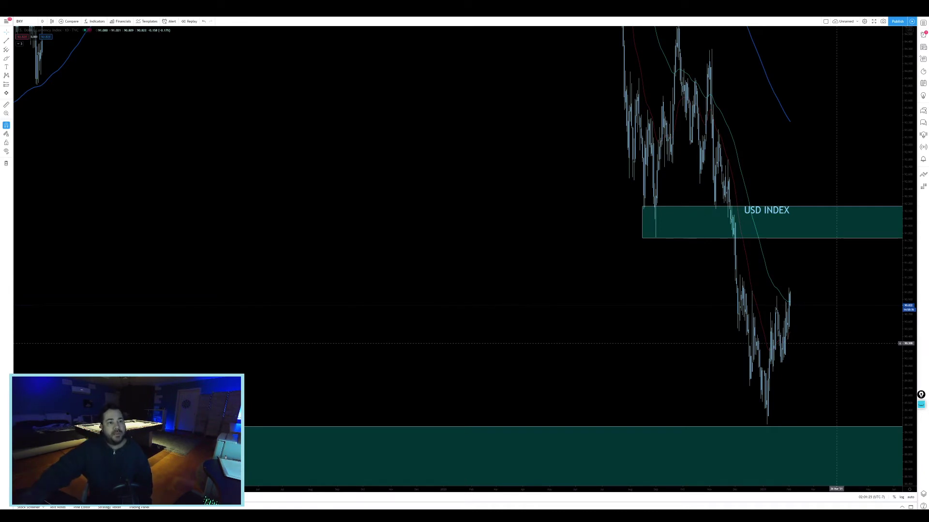
drag(547, 375, 493, 363)
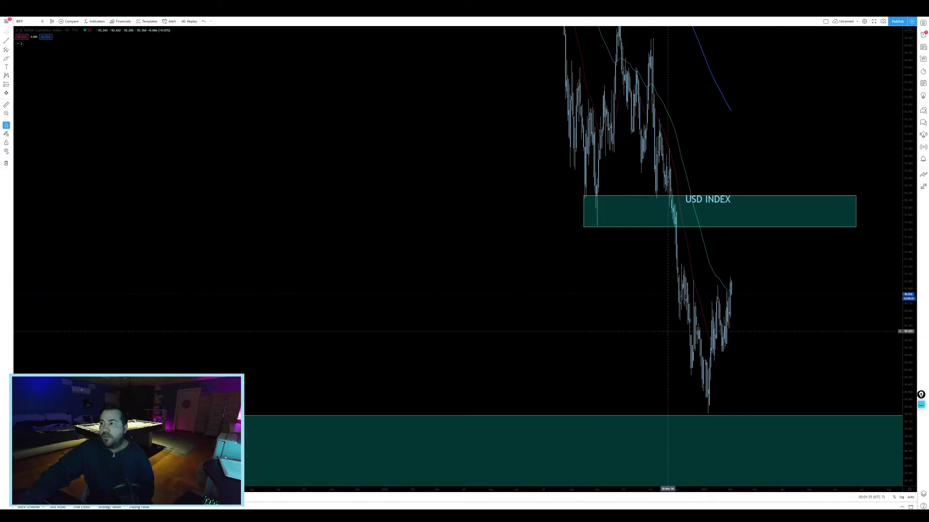
click(920, 405)
drag(702, 415, 715, 414)
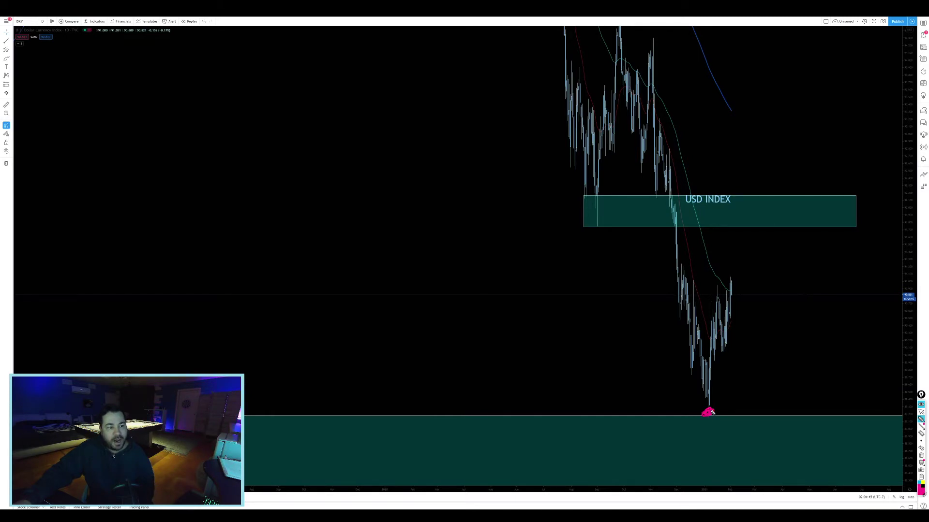
mouse_move(711, 405)
mouse_down()
mouse_move(710, 321)
mouse_move(721, 327)
mouse_move(731, 280)
mouse_up()
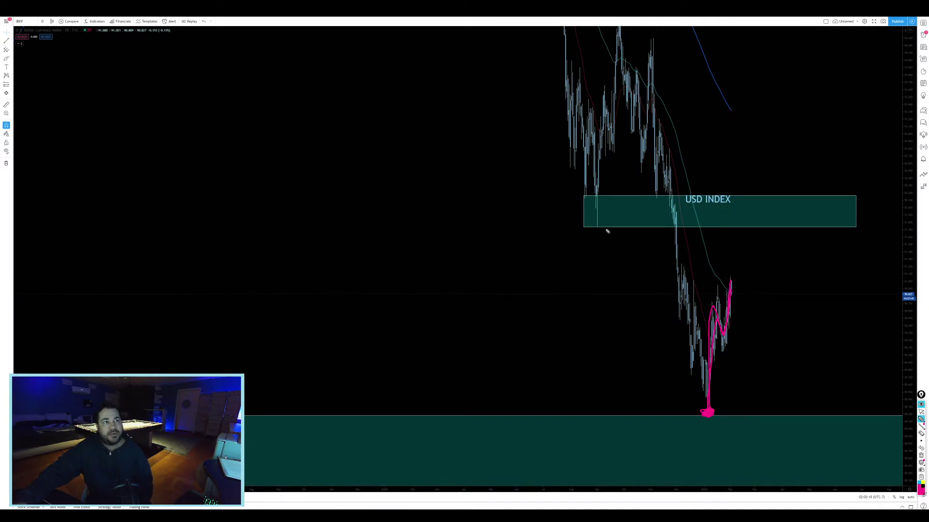
Step: Sketch pink price paths rising into the upper green zone and falling into the lower one, and highlight the reversal area
mouse_move(730, 284)
mouse_down()
mouse_move(769, 280)
mouse_move(806, 221)
mouse_up()
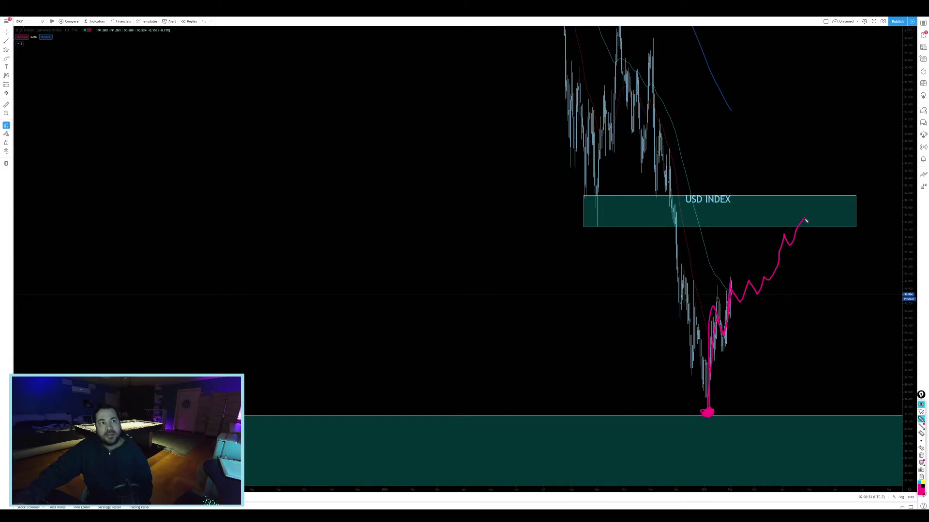
drag(737, 206, 833, 213)
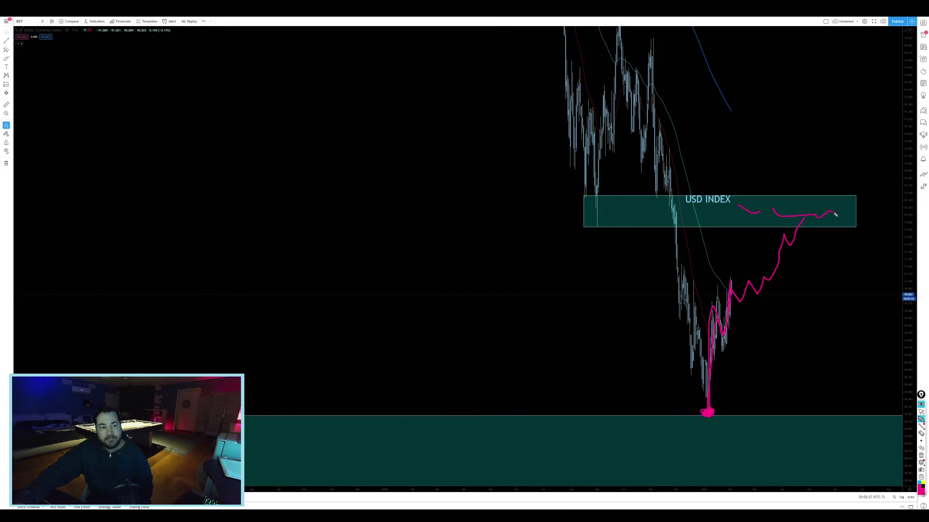
mouse_move(730, 291)
mouse_down()
mouse_move(752, 222)
mouse_move(767, 269)
mouse_move(798, 272)
mouse_move(863, 461)
mouse_up()
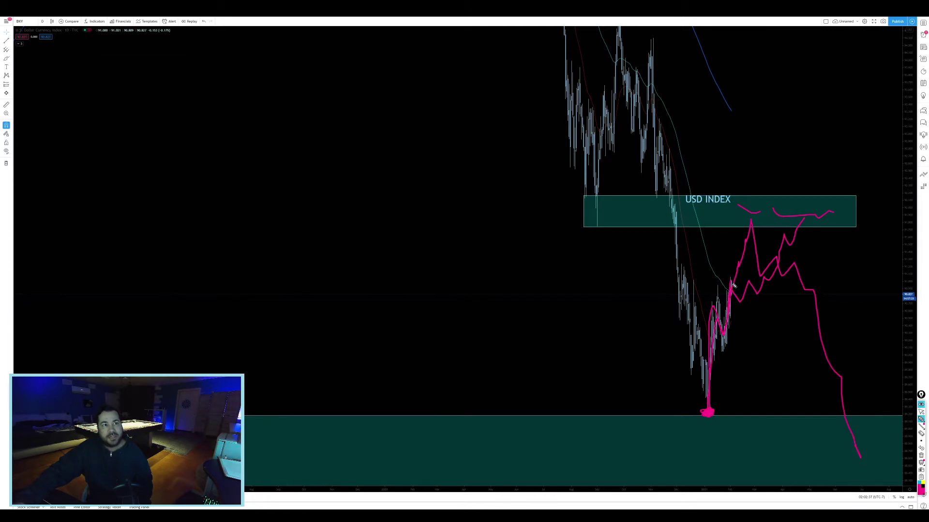
mouse_move(734, 286)
mouse_down()
mouse_move(748, 225)
mouse_move(832, 362)
mouse_move(859, 454)
mouse_up()
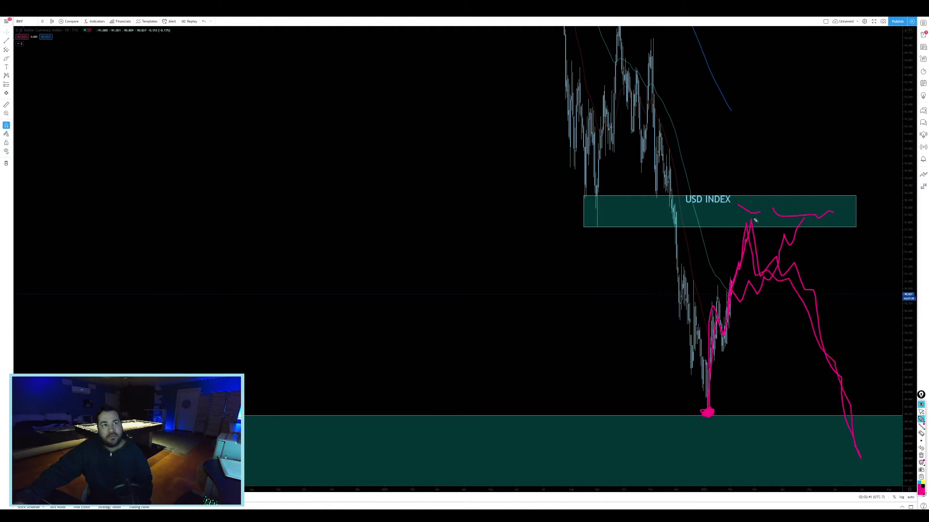
mouse_move(754, 216)
mouse_down()
mouse_move(740, 219)
mouse_move(769, 227)
mouse_move(739, 218)
mouse_move(750, 217)
mouse_up()
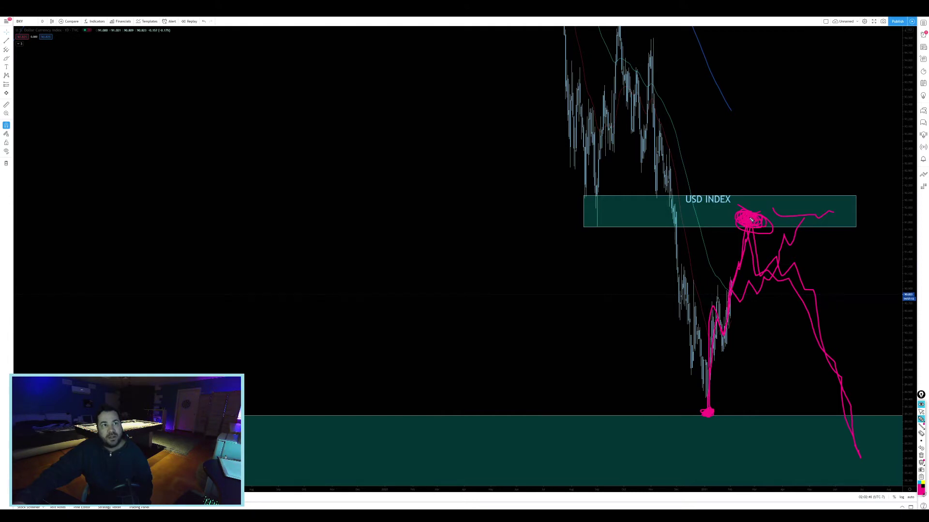
drag(749, 231, 844, 387)
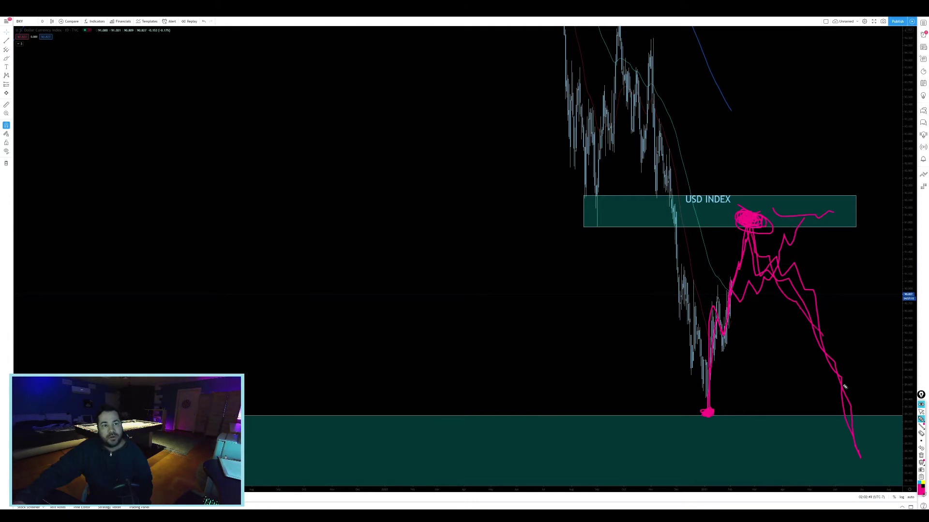
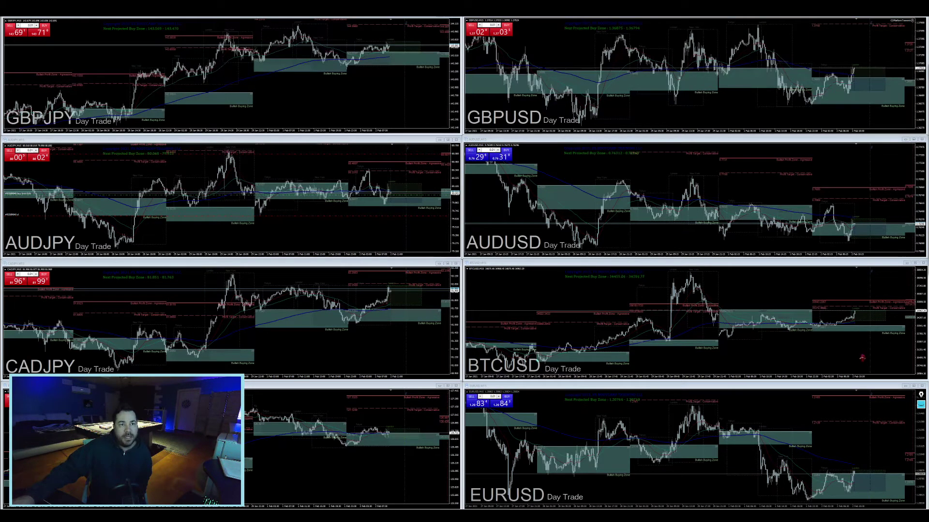
Step: Switch to the Bitcoin chart layout, circle the profit zone just above price, underline the matching level on the large chart, and clear the markings
key(alt+Tab)
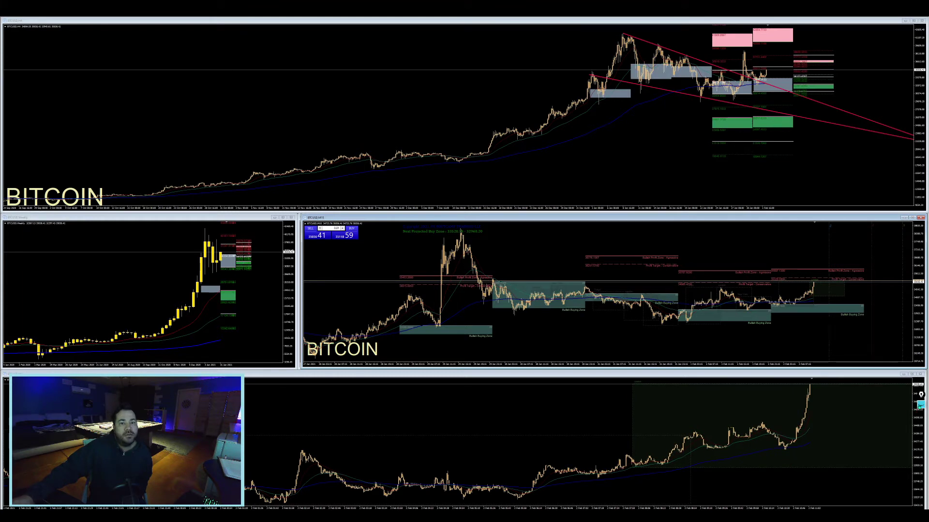
key(ctrl+shift+3)
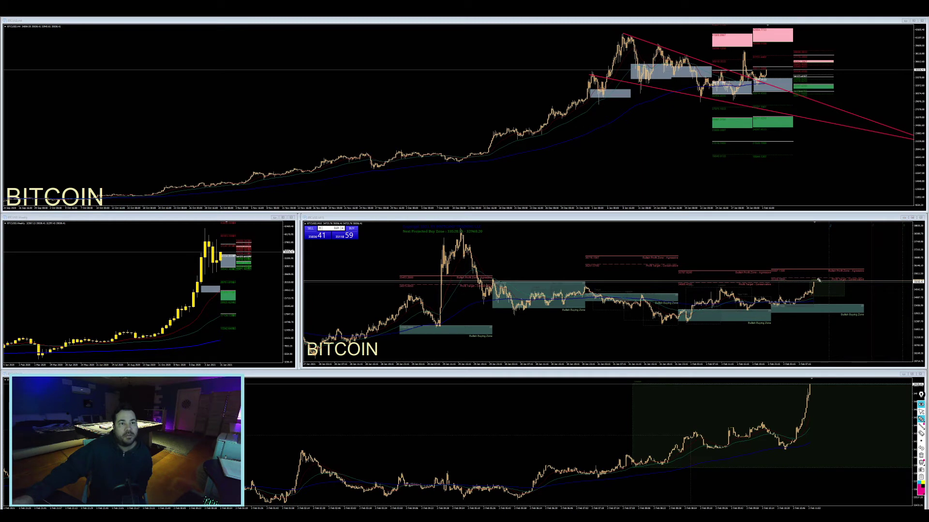
mouse_move(786, 272)
mouse_down()
mouse_move(849, 282)
mouse_move(858, 275)
mouse_move(789, 273)
mouse_up()
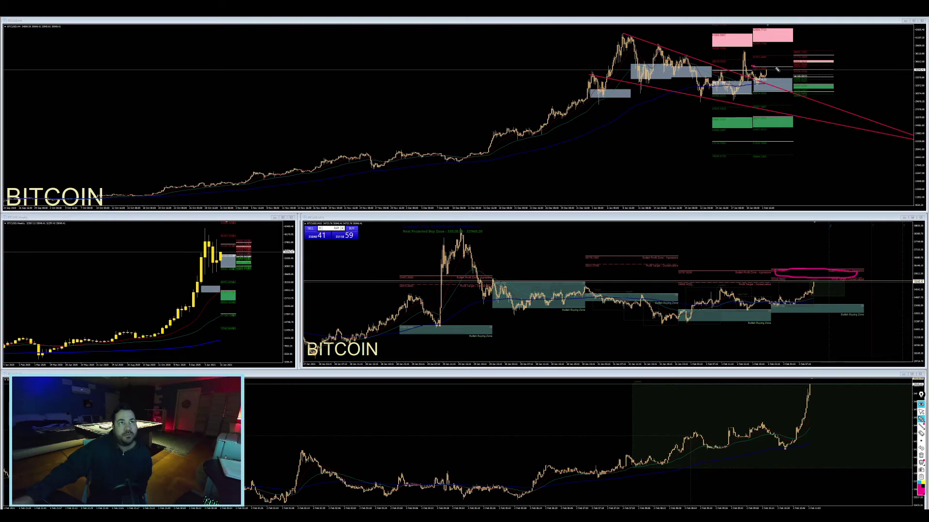
drag(777, 70, 787, 69)
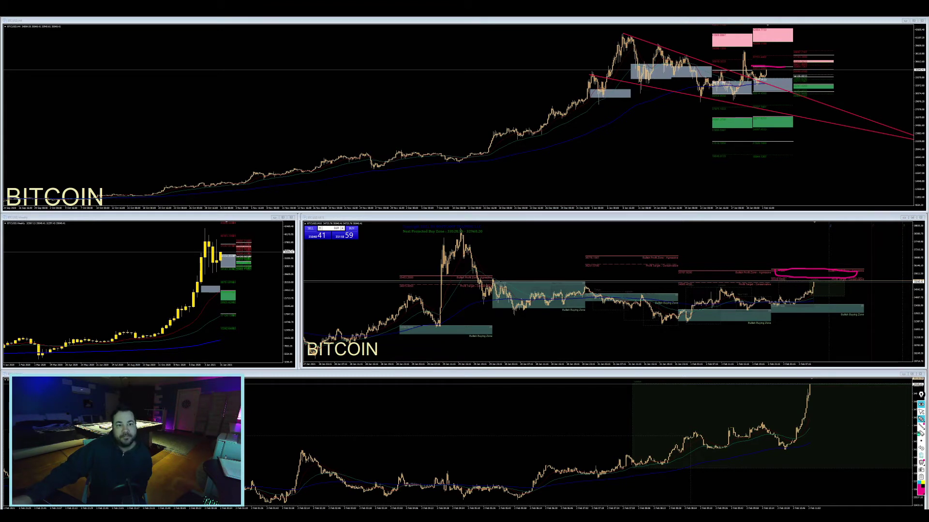
click(921, 397)
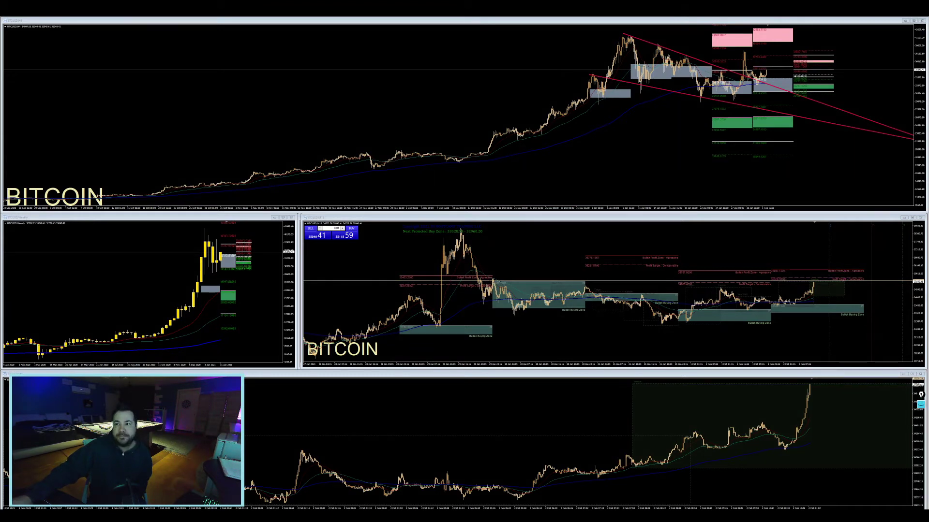
Step: Return to the day-trade chart grid, enlarge the GBPUSD chart to examine price around the buying zone, and restore the grid
key(alt+Tab)
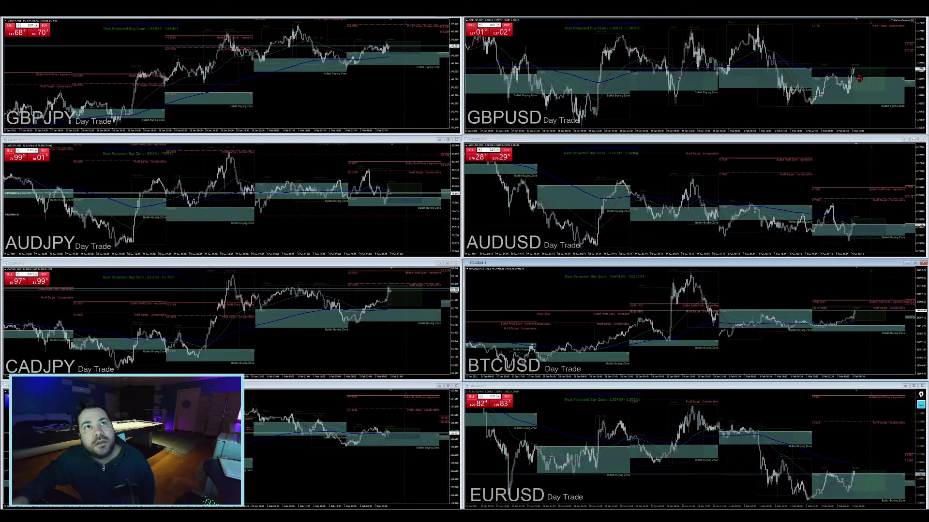
click(889, 46)
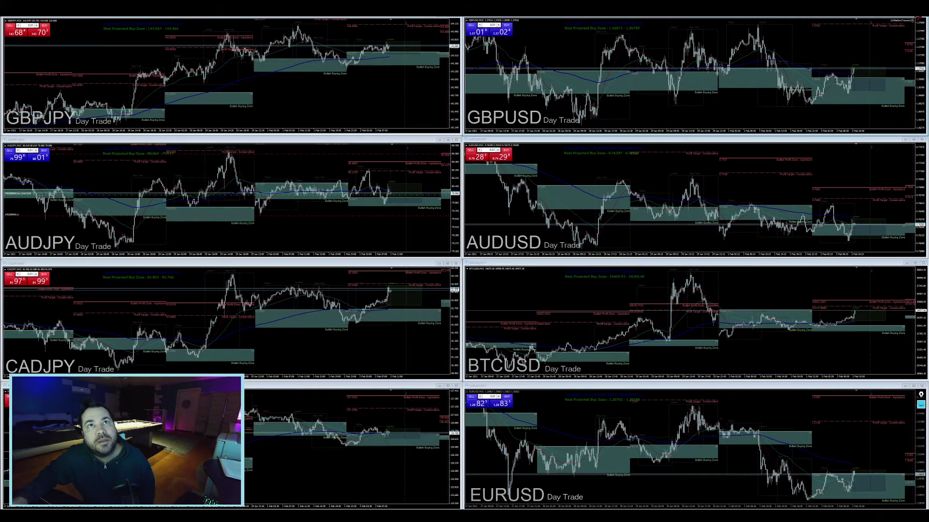
click(913, 17)
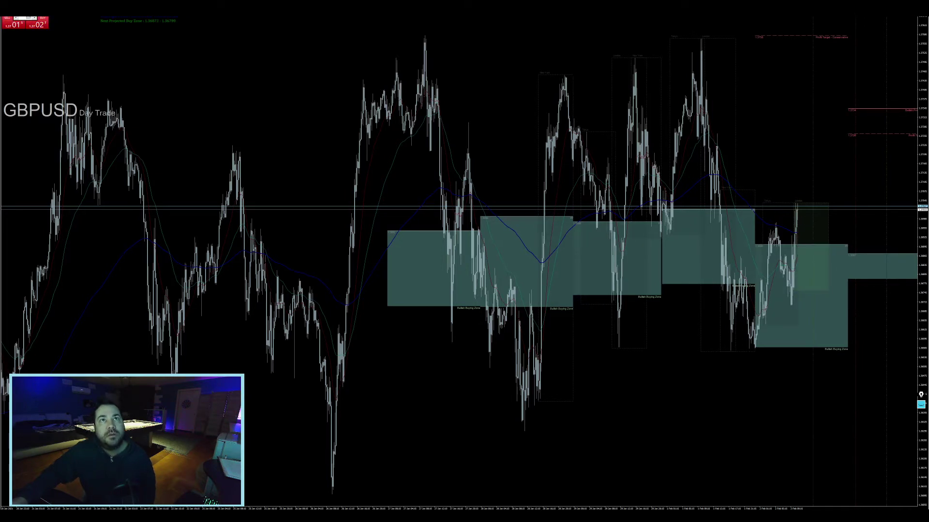
key(minus)
key(alt+r)
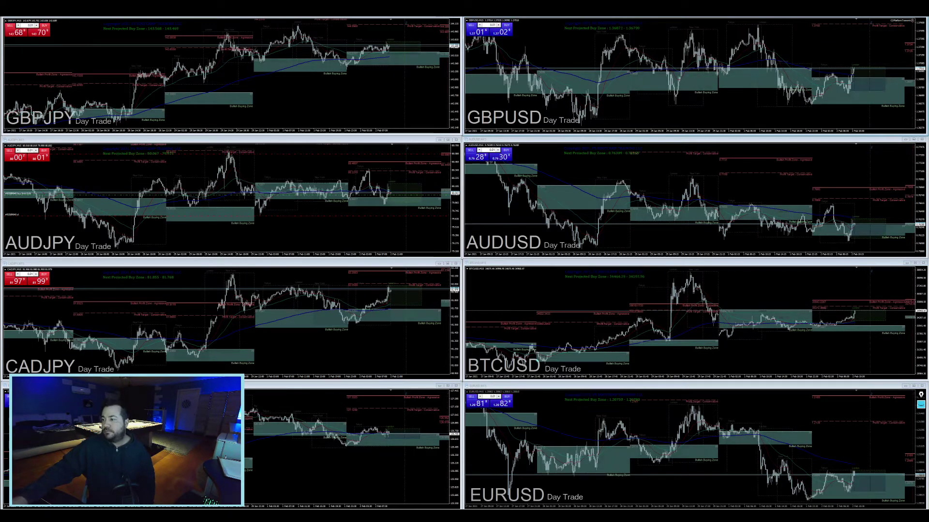
Step: Switch to the Bitcoin chart layout, circle the latest spike in pink and mark price levels above the current price on the middle chart
key(alt+Tab)
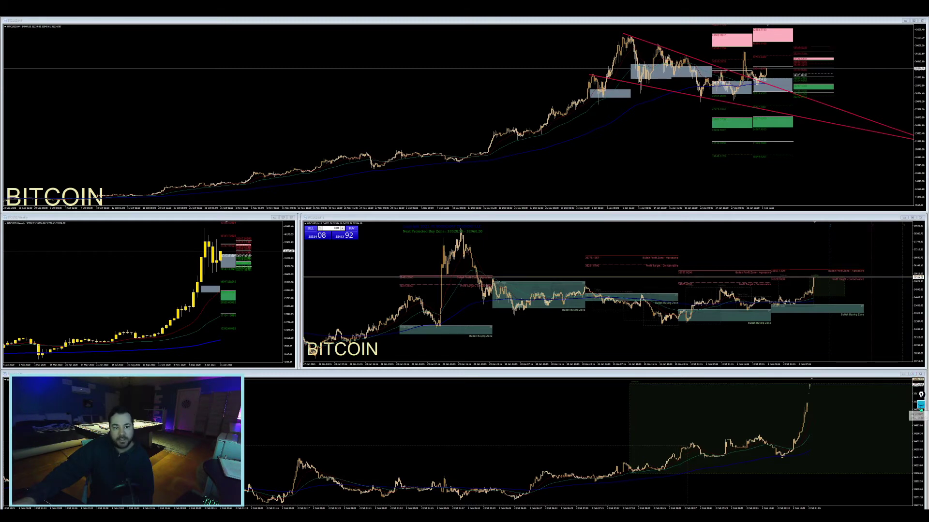
click(921, 418)
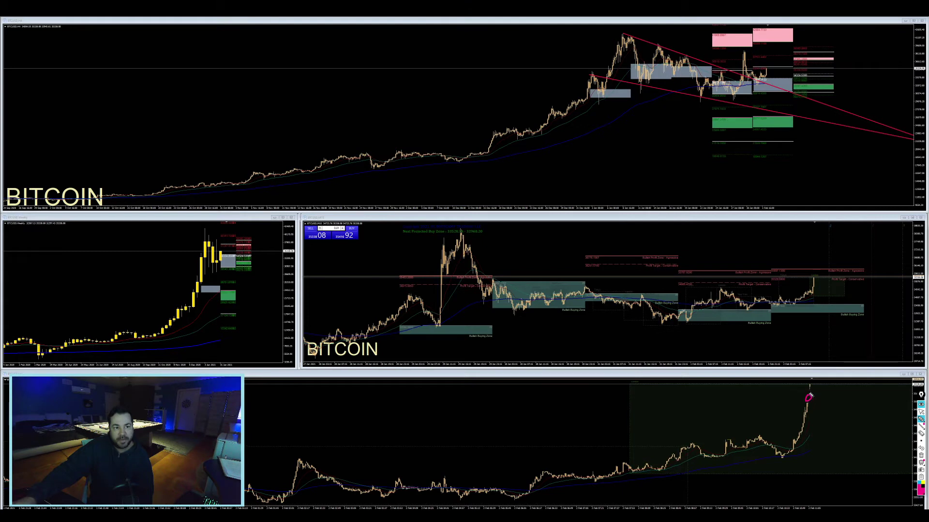
drag(810, 396, 811, 390)
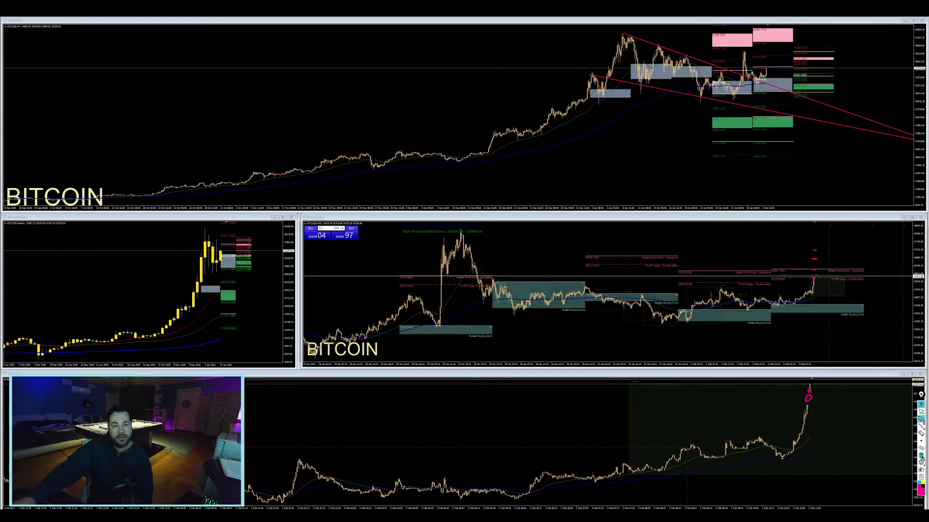
Step: Clear the pink markings, leave drawing mode and show the middle Bitcoin chart in the white layout with red and green zones
click(300, 286)
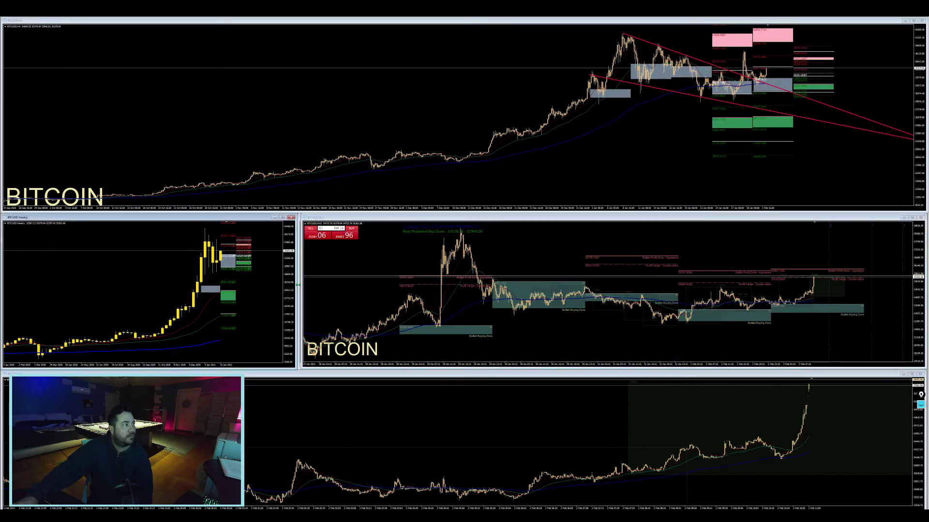
click(297, 285)
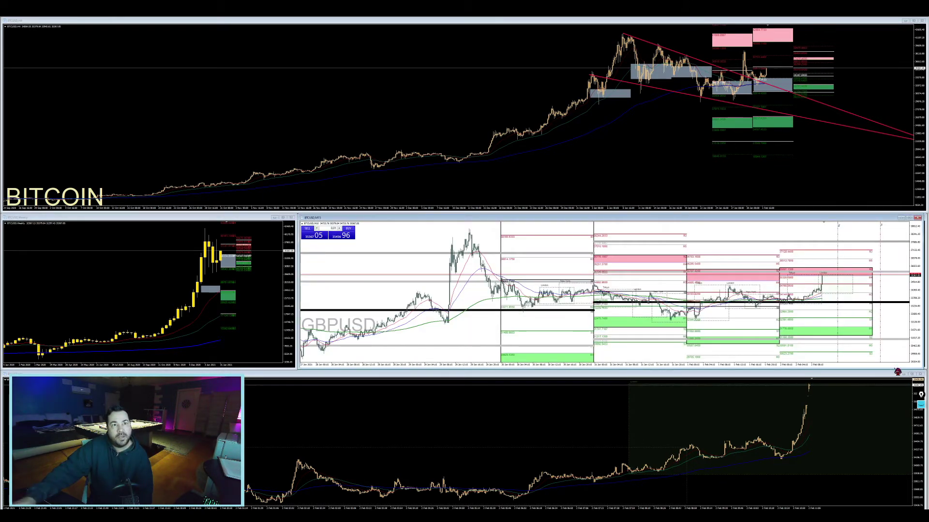
Step: Mark the levels above current price and an upward path in pink on the white Bitcoin chart, clear them, and return to the dark layout
key(ctrl+shift+3)
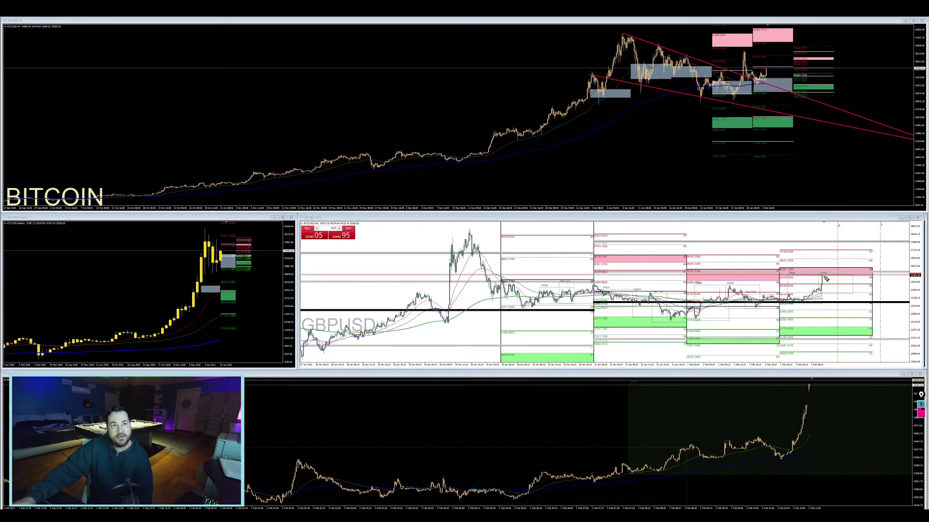
drag(823, 277, 826, 268)
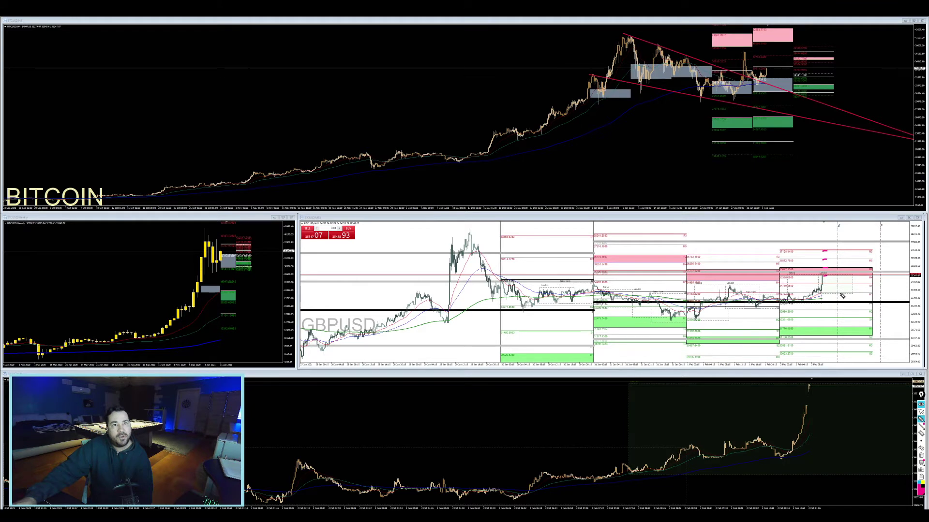
drag(824, 275, 829, 241)
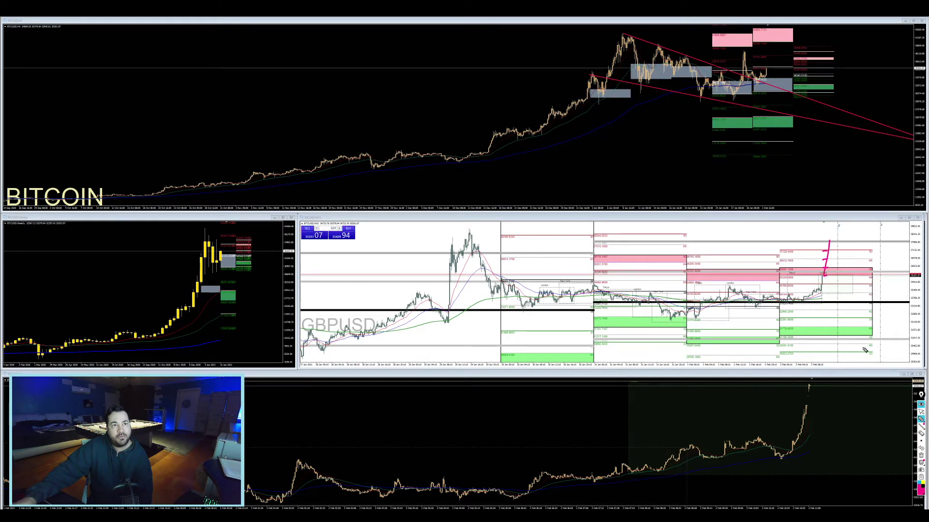
click(921, 405)
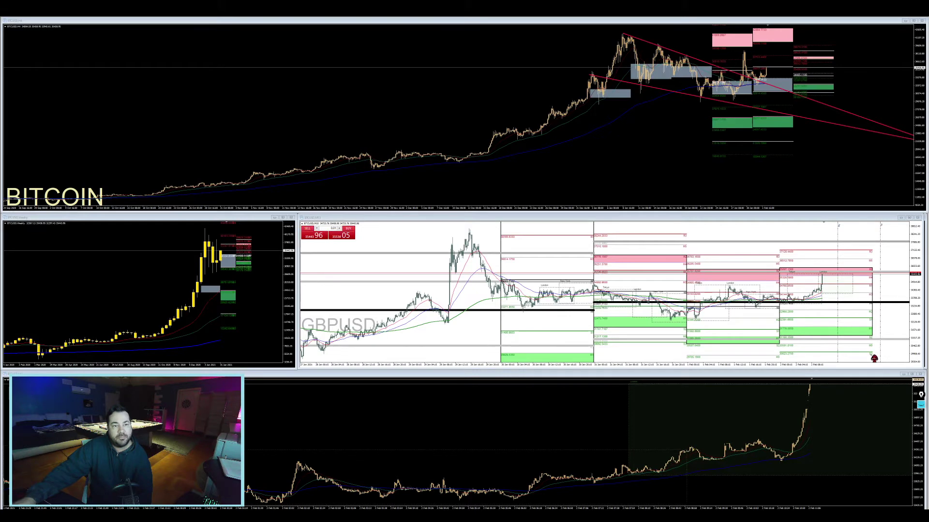
click(925, 330)
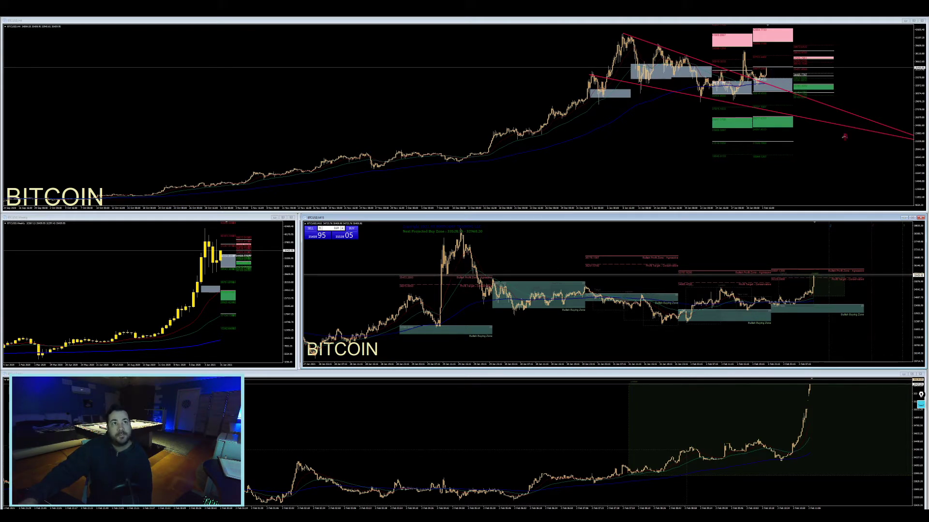
Step: Show the day-trade grid in the white layout, enlarge the GBPUSD chart, and place a 0.01 buy limit order just above the grey buying zone
key(alt+Tab)
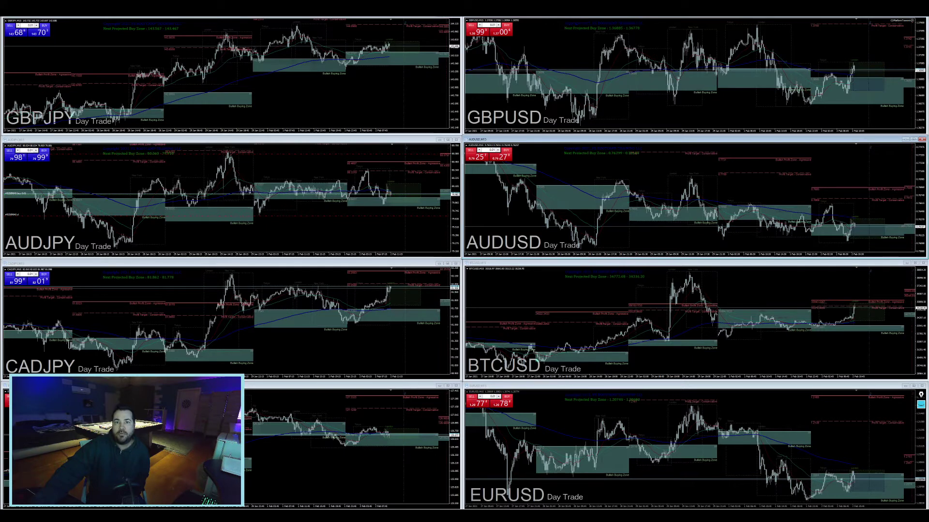
key(ctrl+F5)
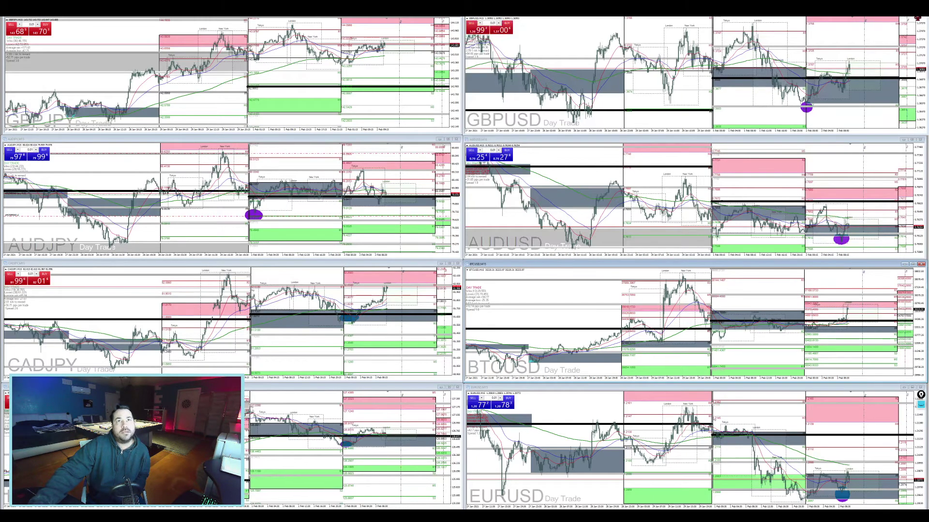
click(913, 18)
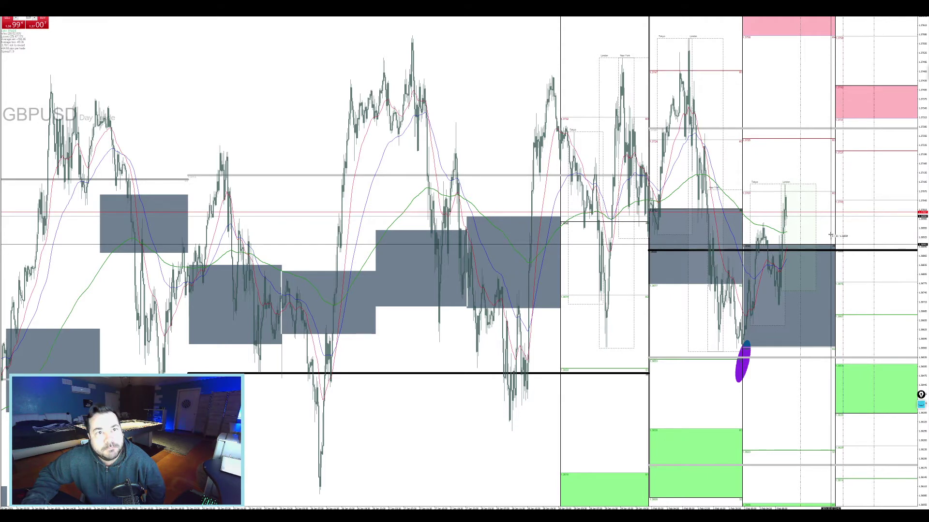
right_click(830, 235)
click(831, 244)
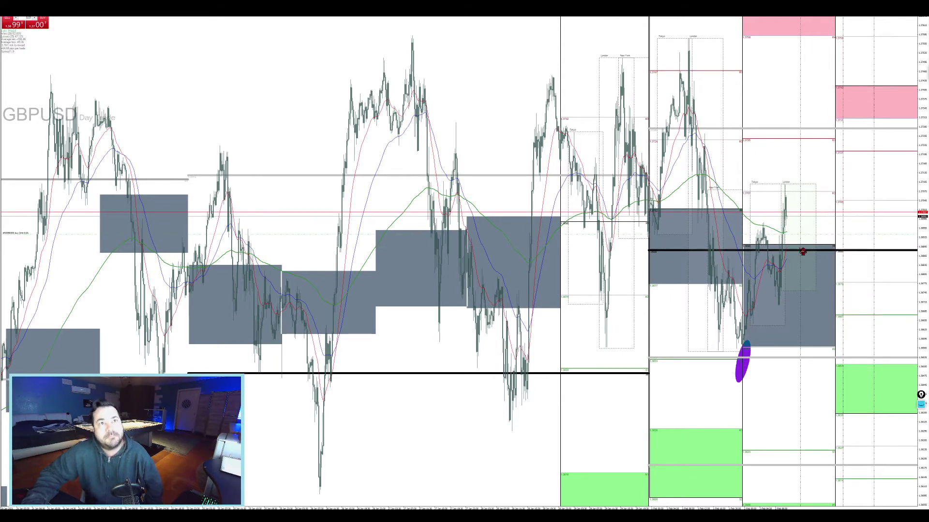
Step: Modify the pending GBPUSD buy limit order by adding a stop loss and a take profit
right_click(816, 236)
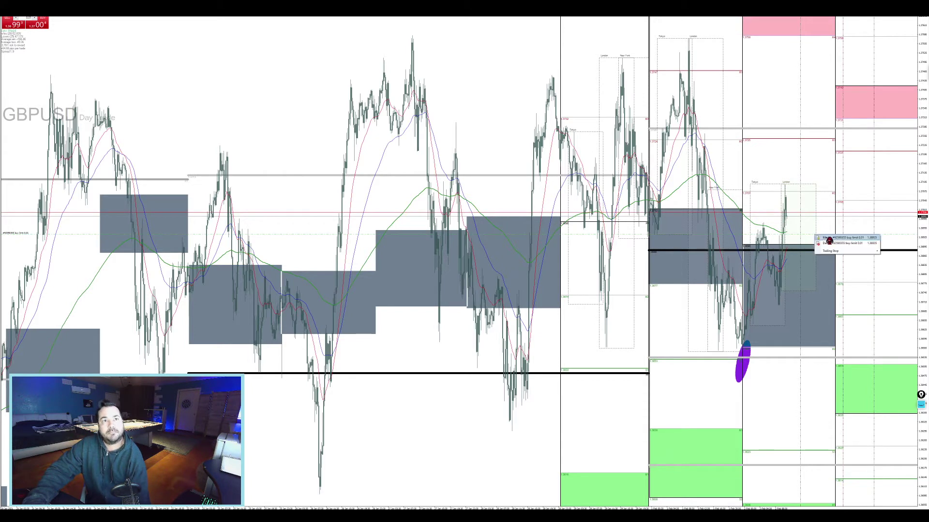
click(828, 238)
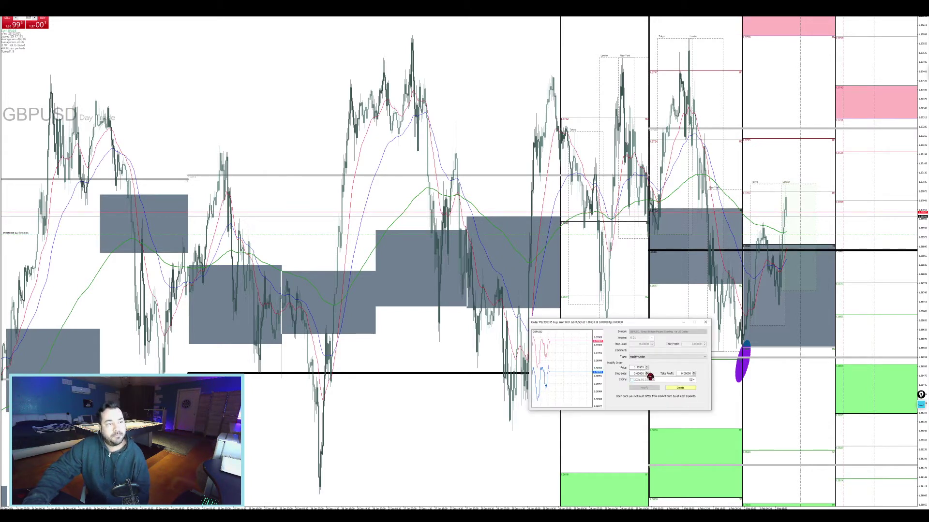
click(647, 373)
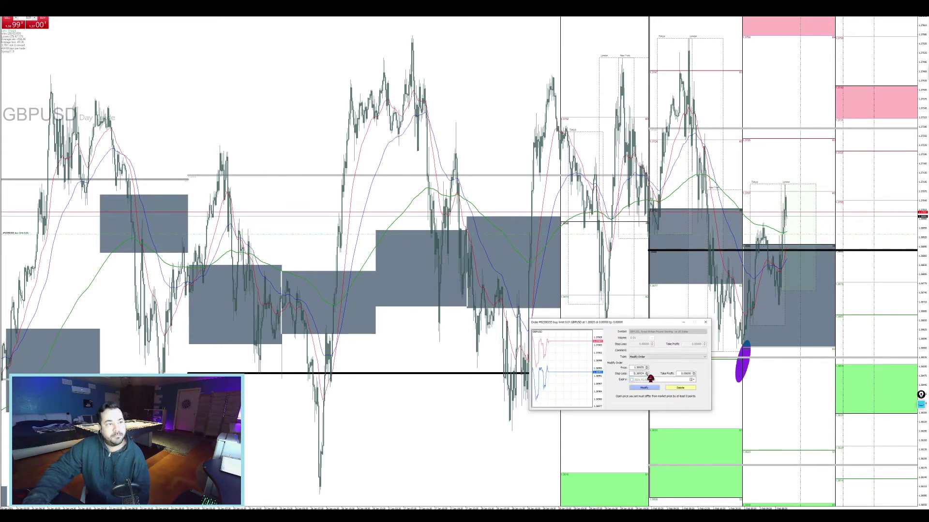
click(646, 375)
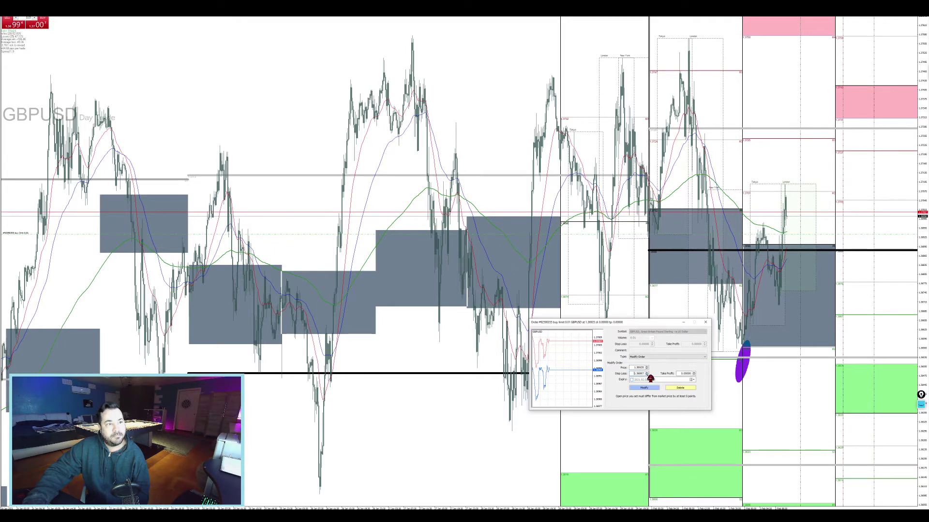
click(694, 374)
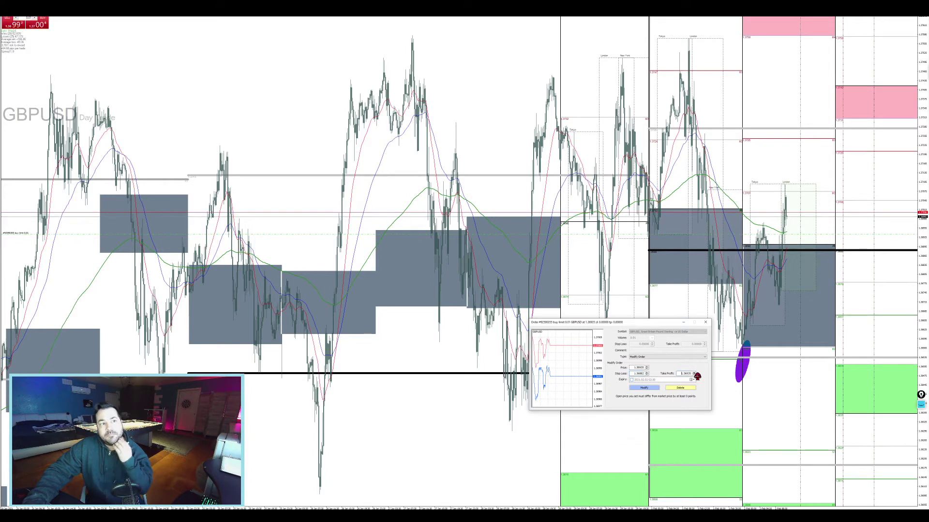
click(694, 373)
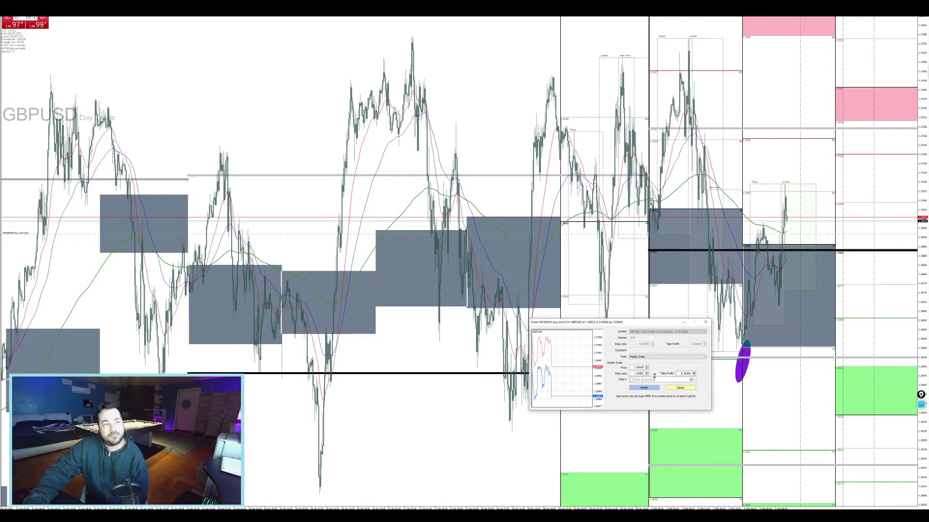
click(643, 388)
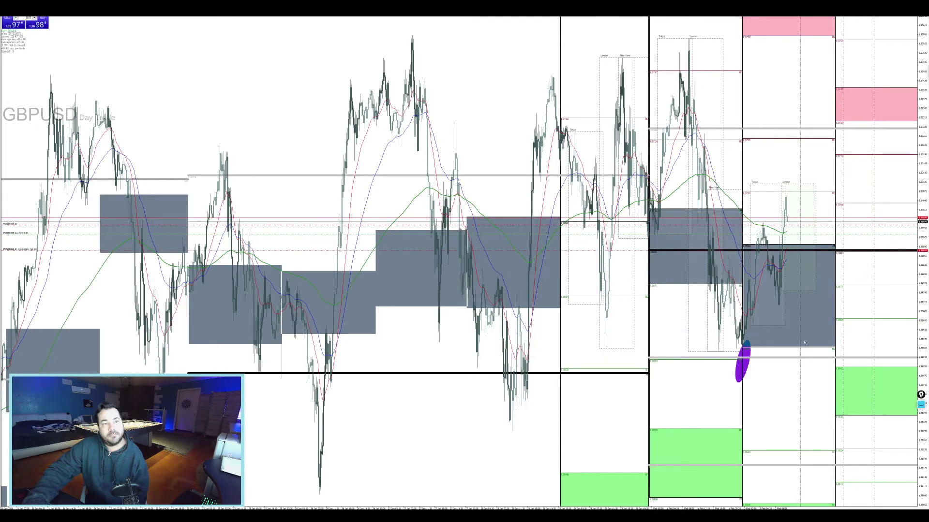
Step: Move the order's stop loss well below the purple ellipse and its take profit near the top of the upper pink zone, and restore the grid
drag(803, 341, 803, 456)
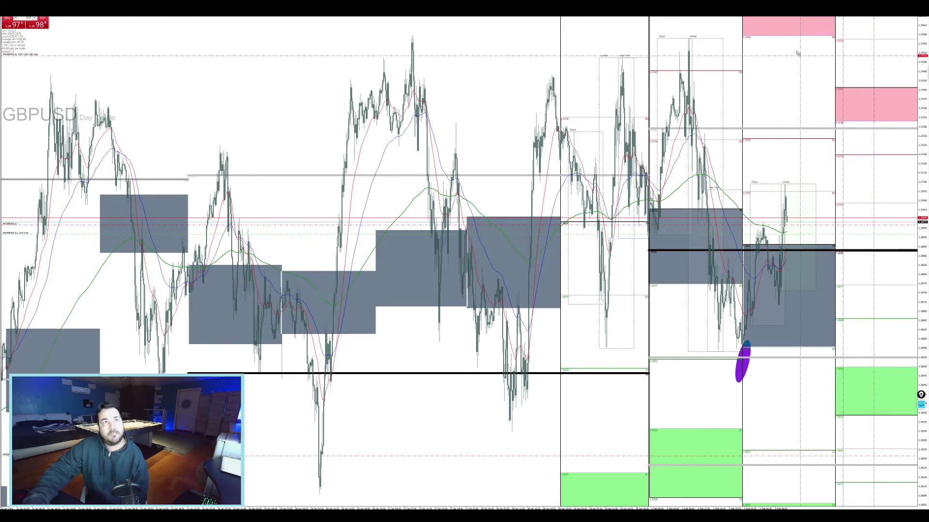
drag(922, 45, 924, 145)
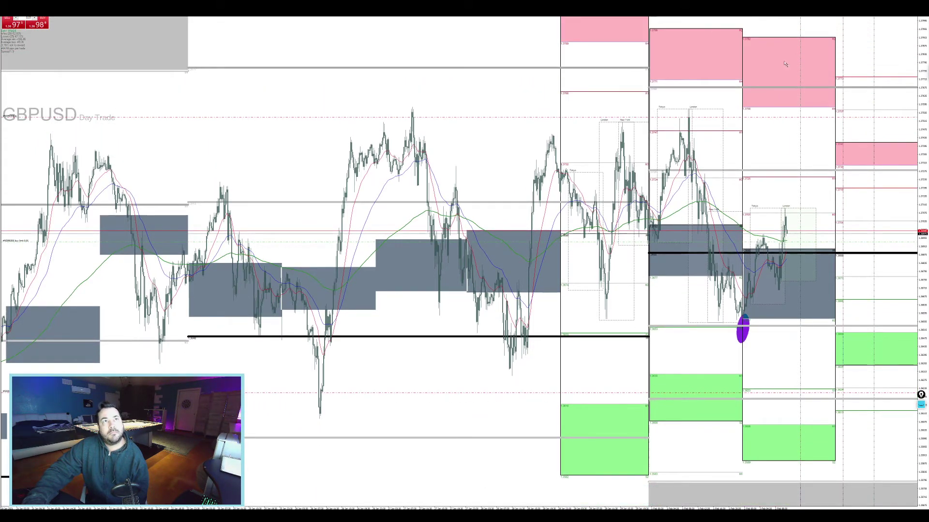
drag(784, 61, 786, 42)
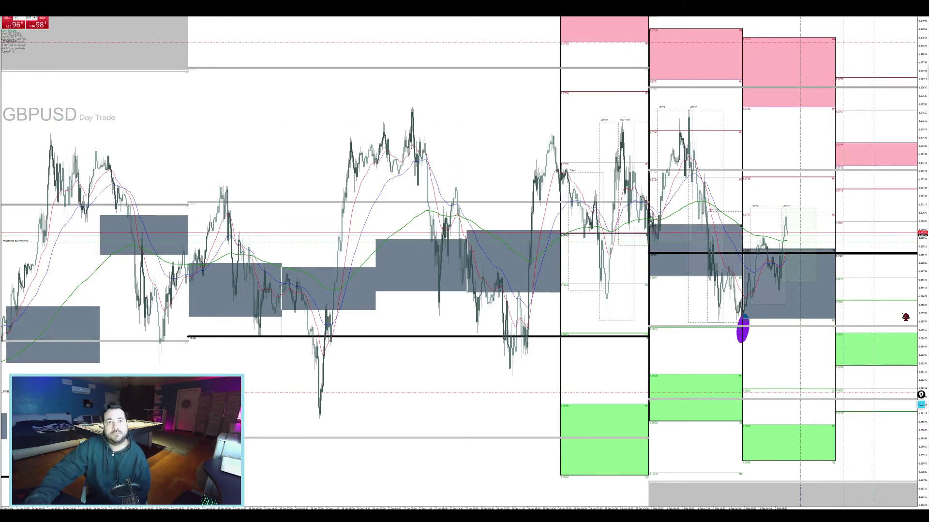
drag(923, 334, 925, 24)
drag(924, 126, 925, 52)
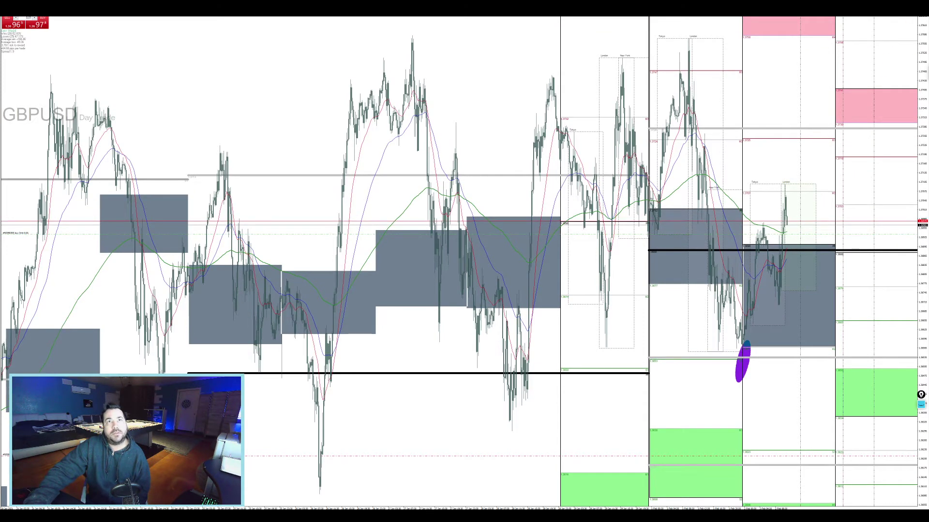
key(alt+r)
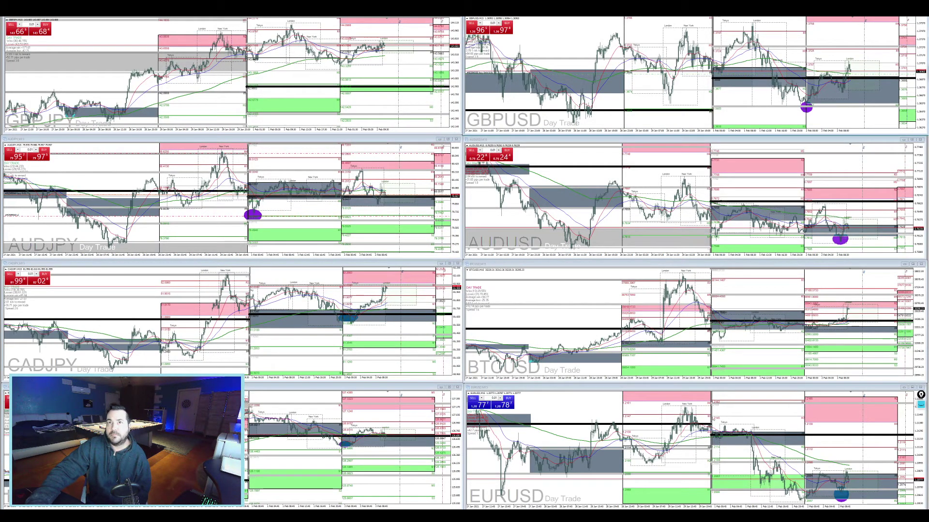
Step: Switch to the Bitcoin layout, outline the latest consolidation on the lowest chart with two pink descending lines, and clear all markings
key(ctrl+F4)
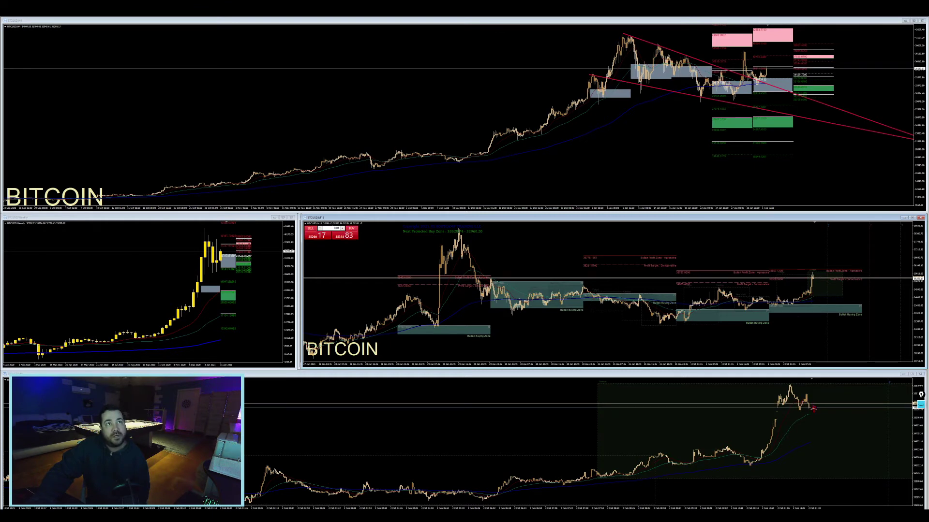
click(765, 71)
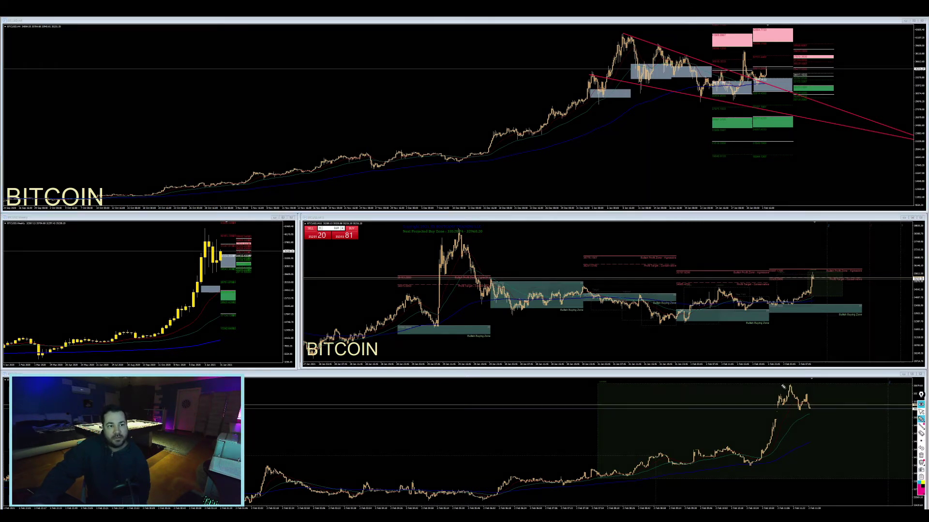
drag(778, 382, 832, 398)
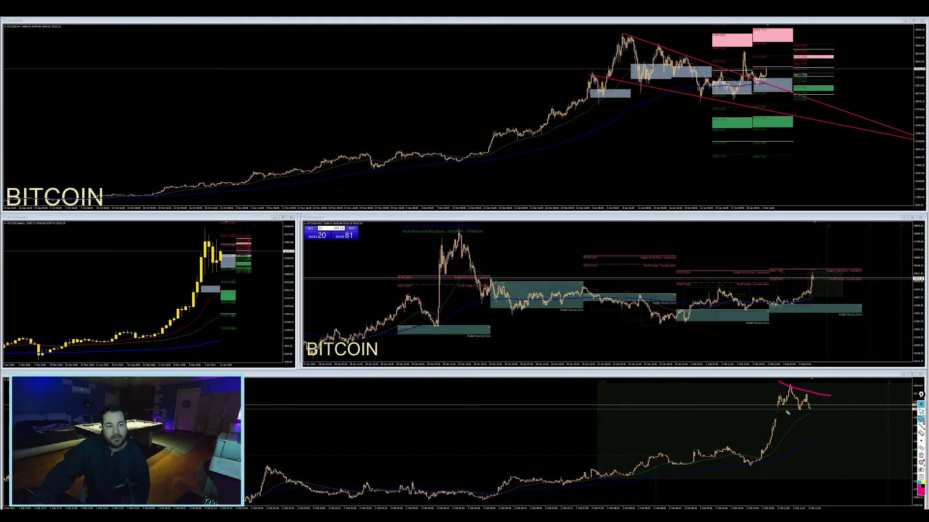
drag(768, 406, 829, 419)
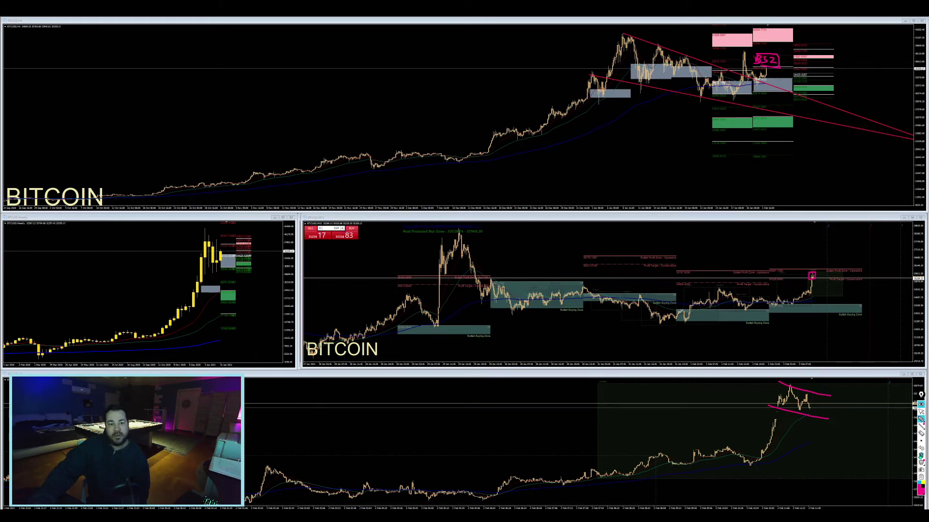
click(921, 456)
click(921, 405)
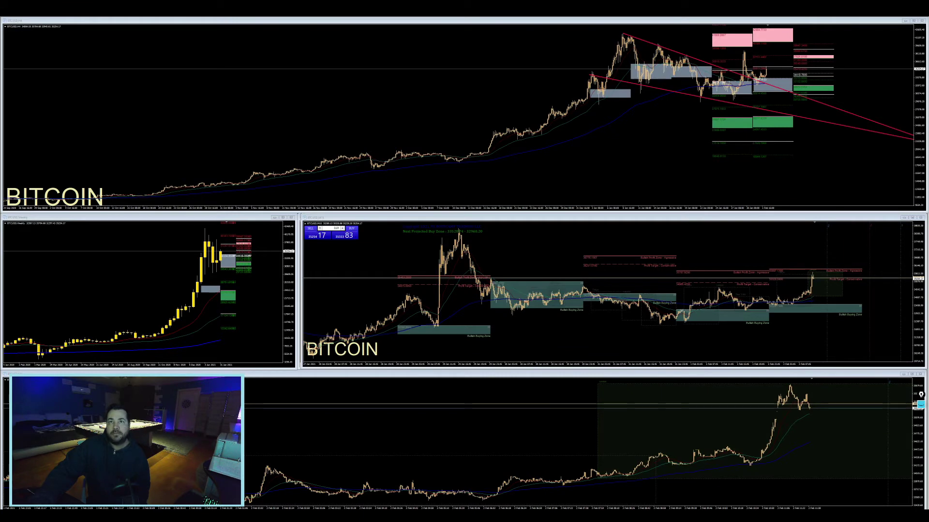
Step: On the day-trade grid, trace the latest drops on EURUSD and the chart below CADJPY, circle recent AUDJPY and GBPUSD price, and clear the markings
key(alt+Tab)
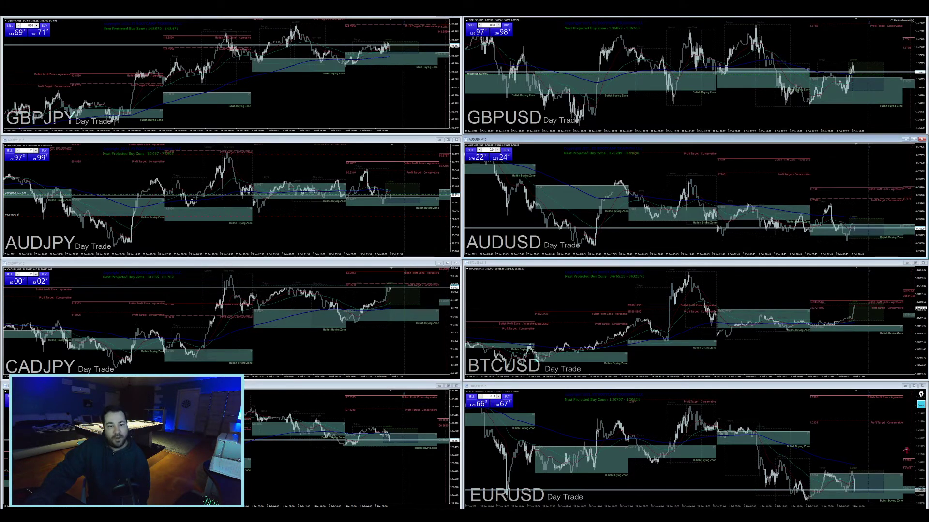
click(921, 406)
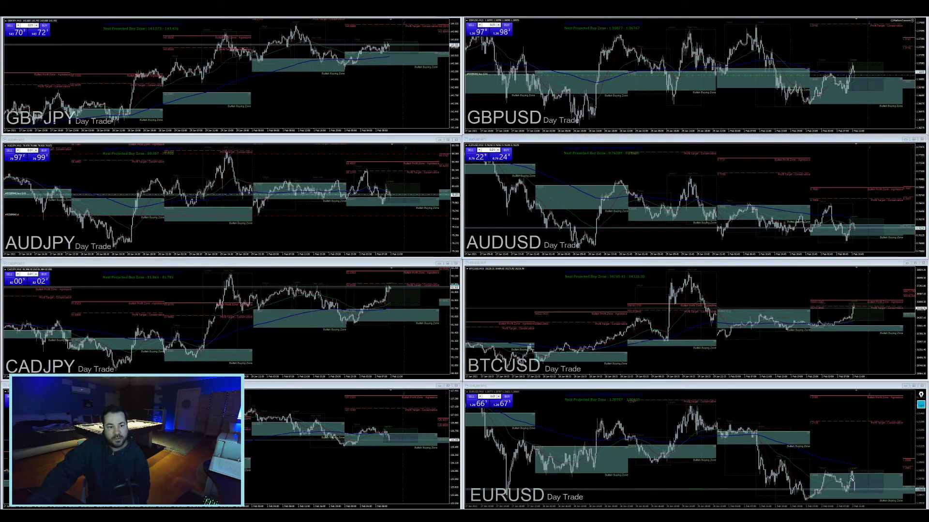
drag(851, 472, 857, 490)
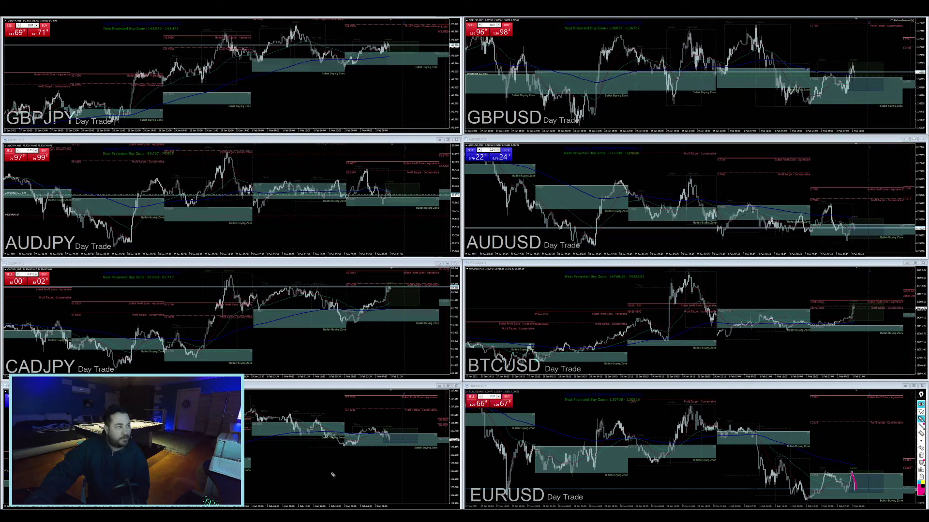
drag(385, 431, 392, 443)
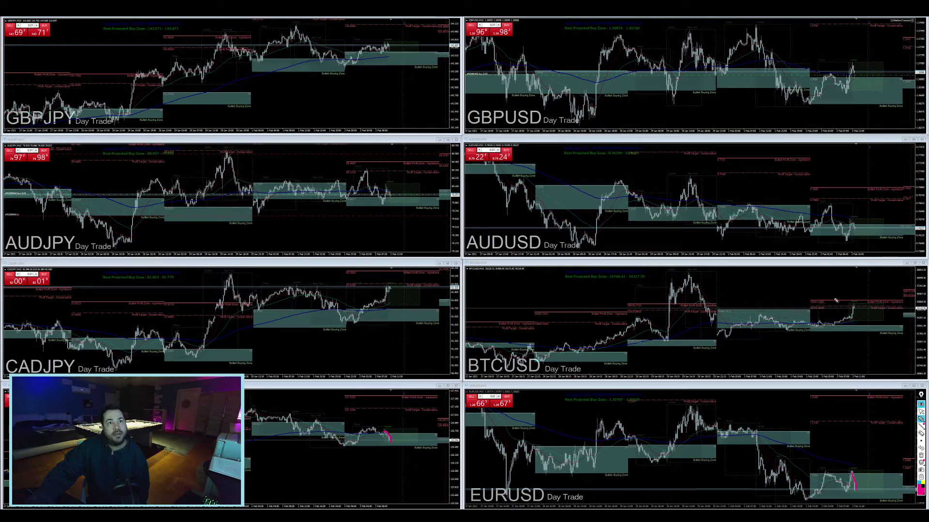
drag(389, 190, 381, 184)
drag(857, 64, 844, 63)
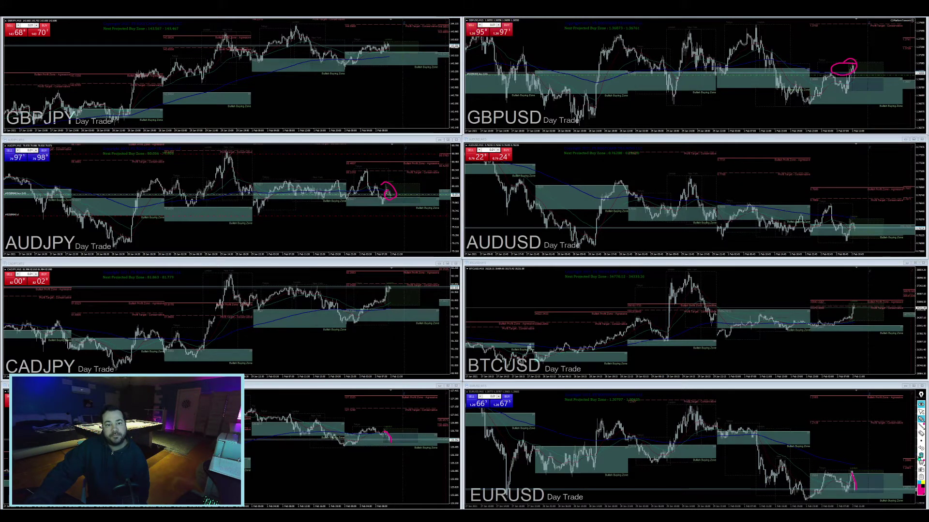
click(921, 455)
click(921, 405)
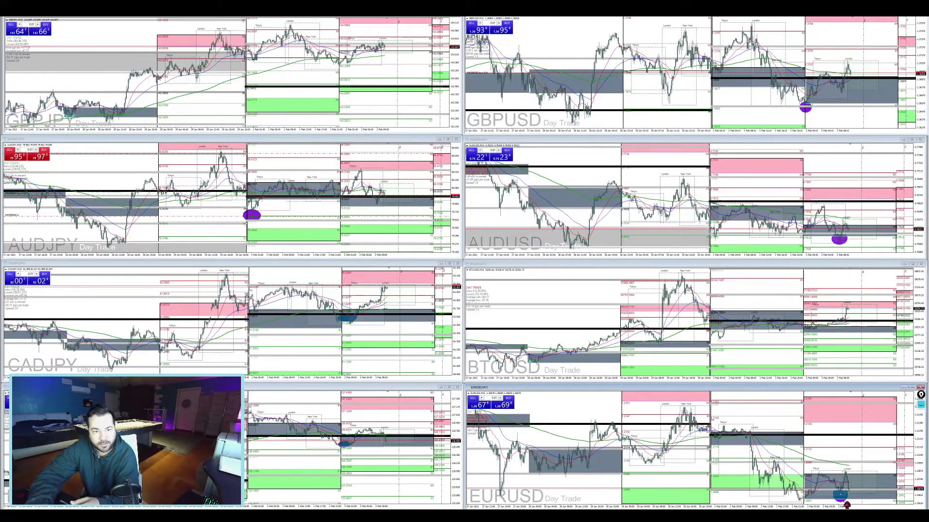
Step: Delete the ellipses at the latest low on the EURUSD chart
right_click(840, 500)
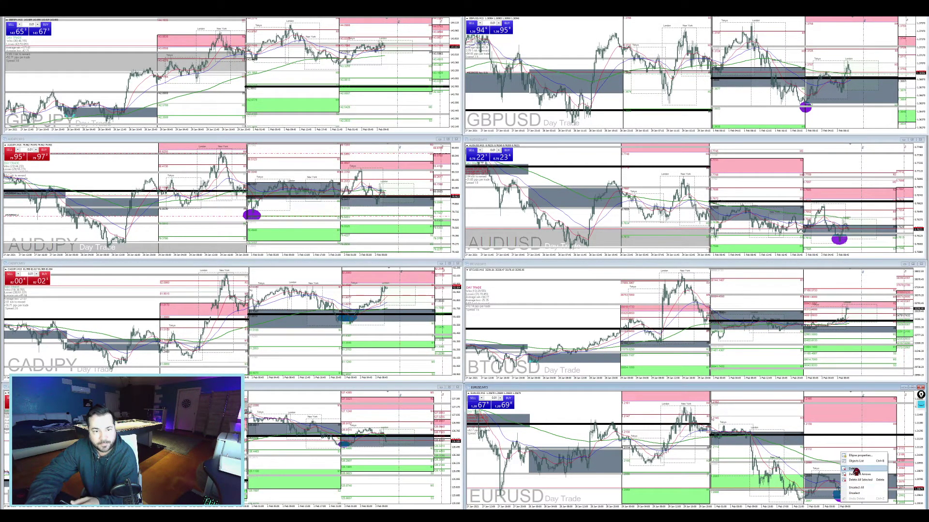
click(853, 469)
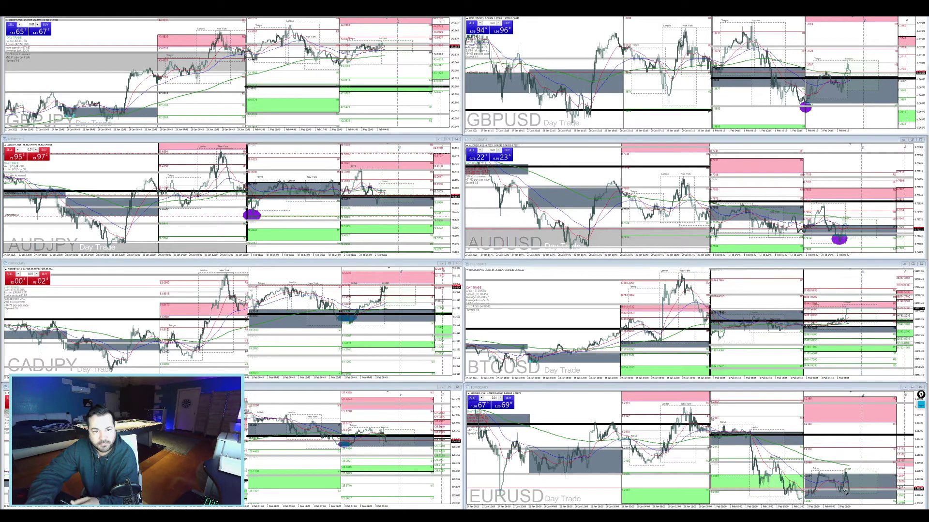
Step: Mark the recent EURUSD price and the levels above and below it in pink, and clear the markings
mouse_move(842, 489)
mouse_down()
mouse_move(847, 464)
mouse_move(817, 463)
mouse_up()
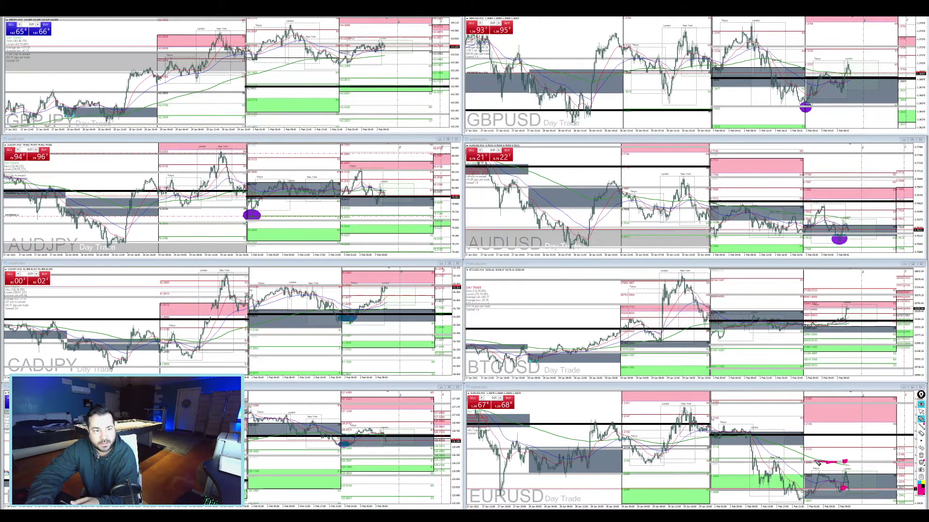
drag(763, 490, 787, 490)
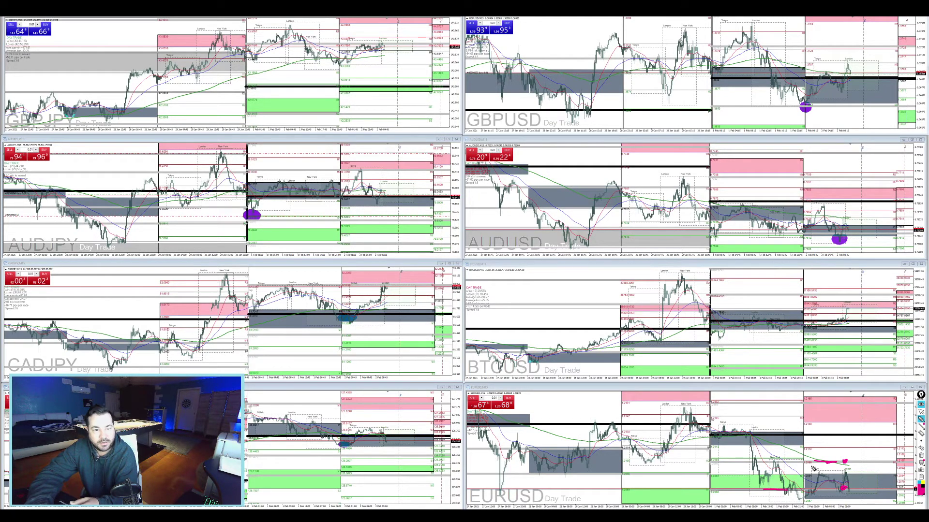
drag(841, 463, 831, 462)
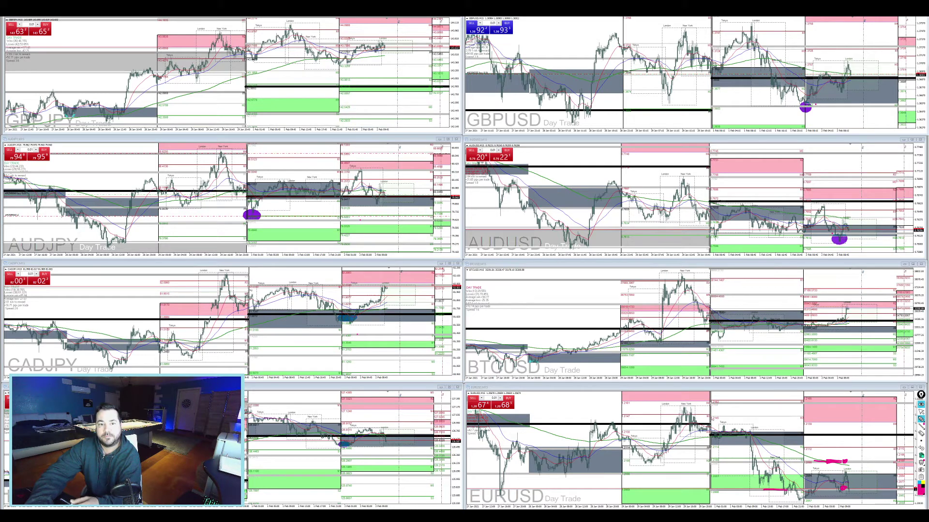
click(921, 457)
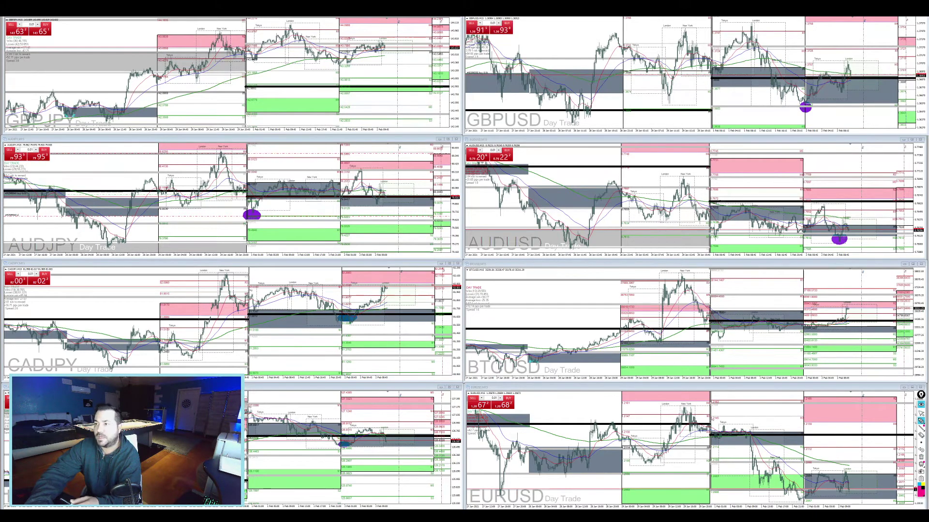
key(ctrl+shift+1)
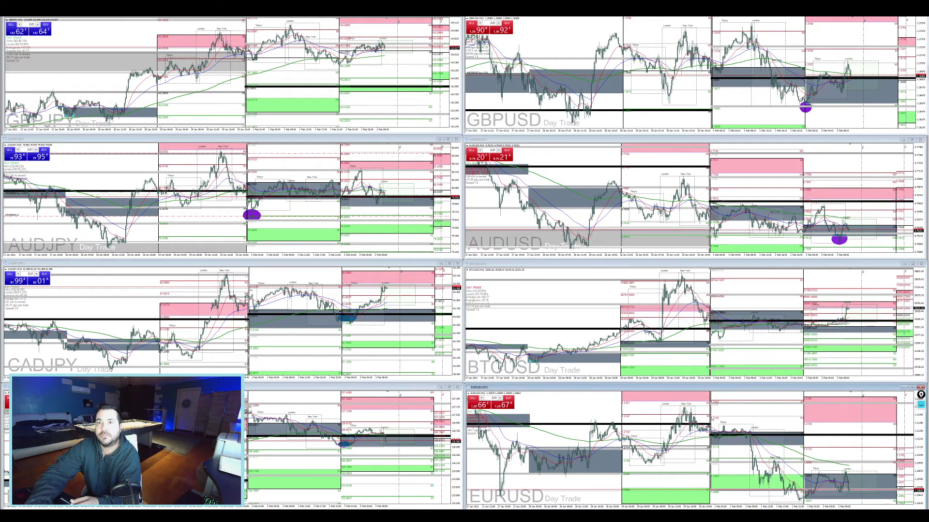
Step: Bring back the light day-trade grid, enlarge the EURUSD chart, outline its latest low in pink, and clear the outline
key(ctrl+F5)
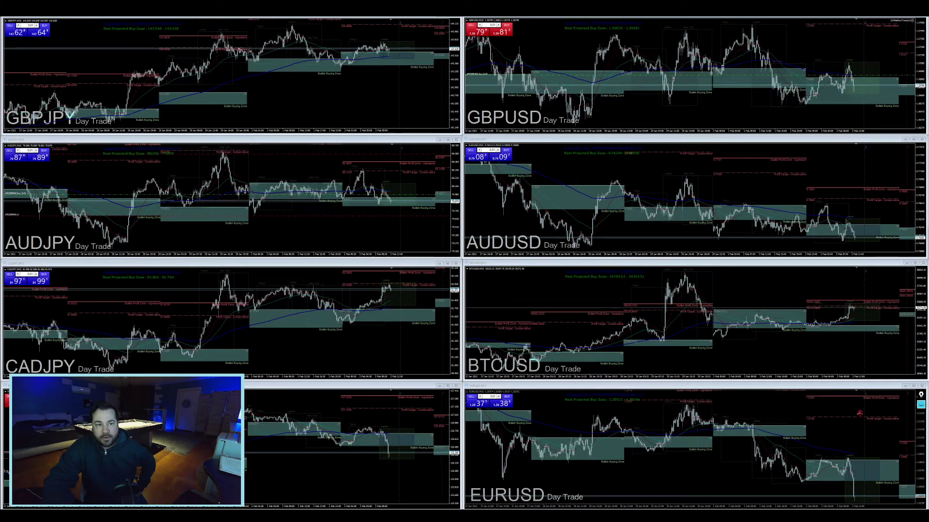
click(859, 414)
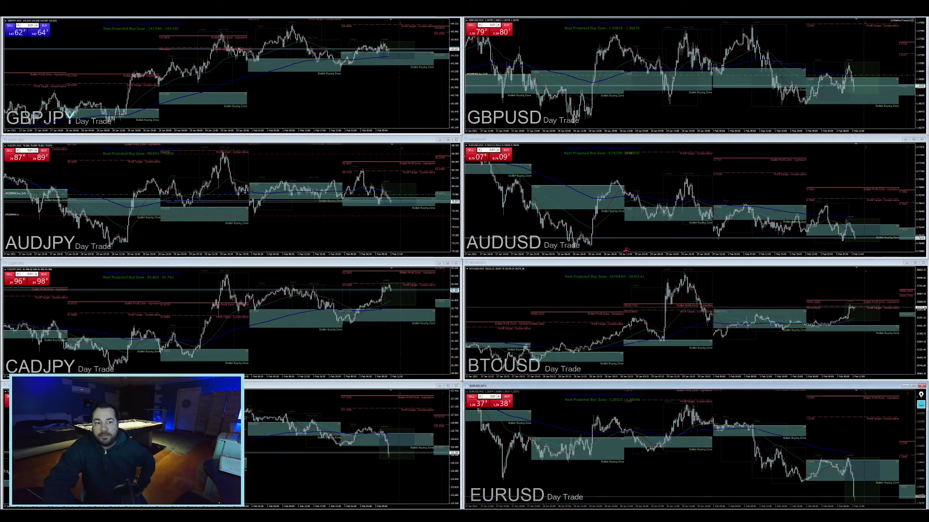
key(ctrl+F5)
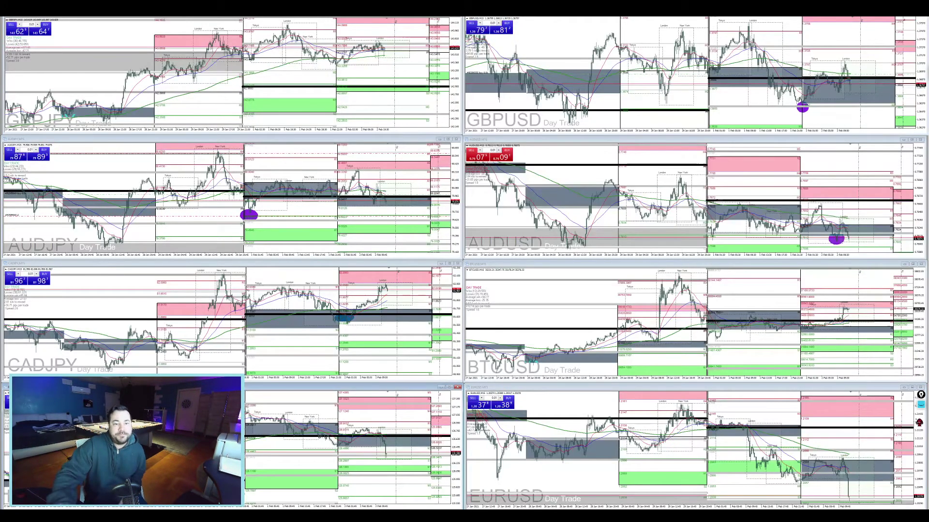
click(912, 387)
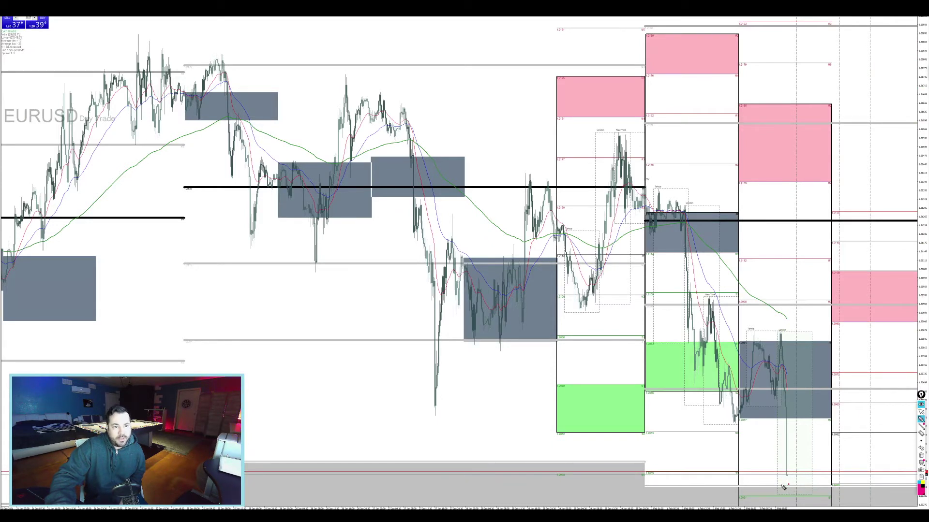
drag(781, 485, 779, 490)
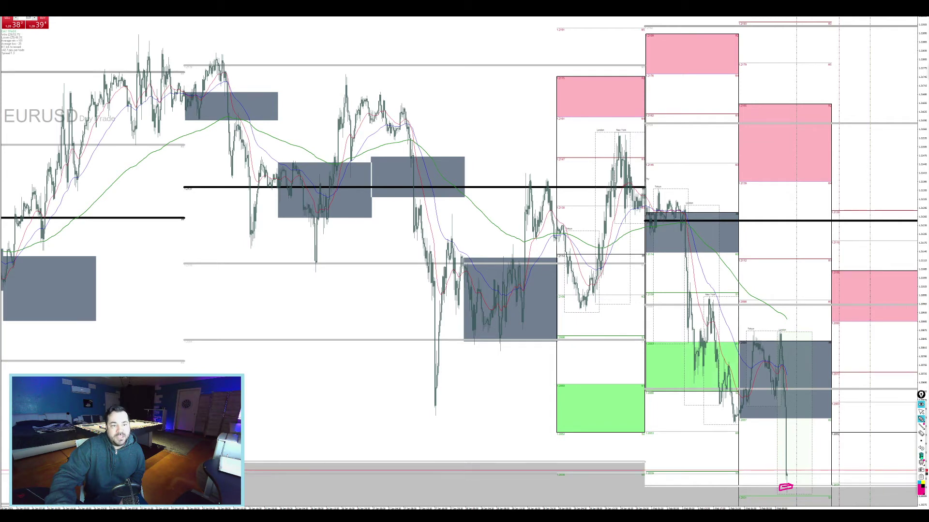
click(921, 456)
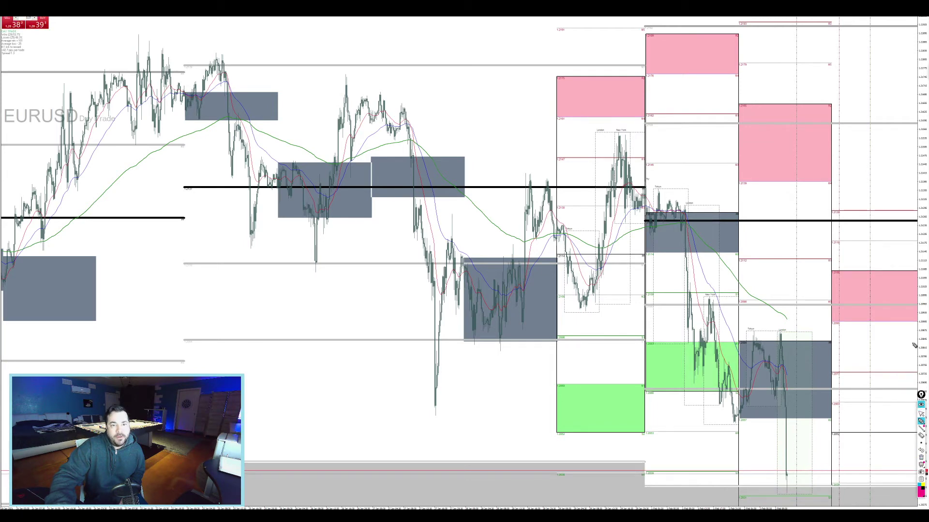
Step: Trace EURUSD's swings and a projected drop in pink, box the two lowest green zones, and clear the drawings
drag(923, 323, 916, 370)
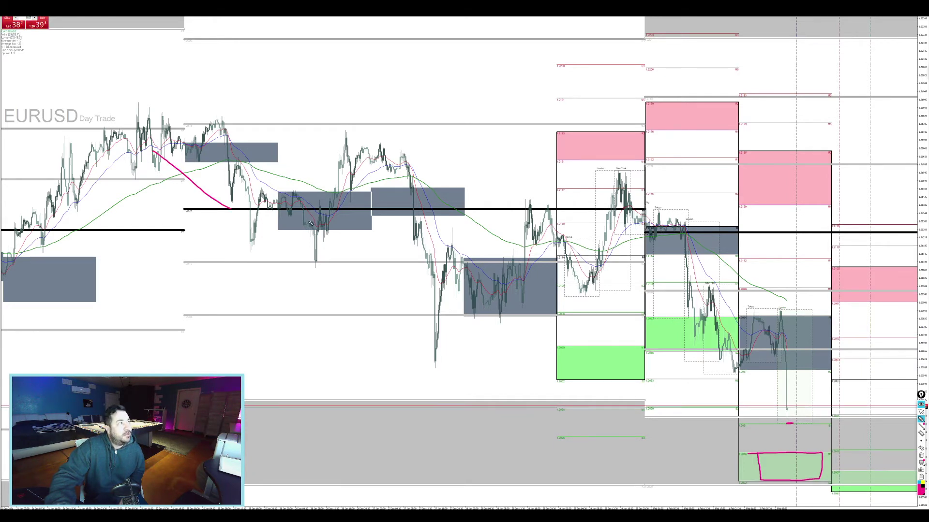
mouse_move(311, 224)
mouse_down()
mouse_move(348, 174)
mouse_move(416, 232)
mouse_move(499, 280)
mouse_move(637, 230)
mouse_up()
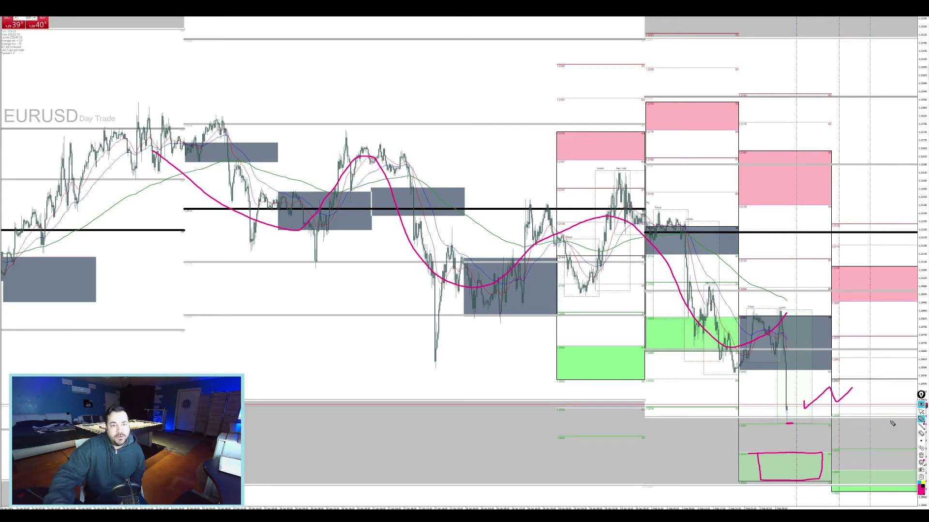
drag(892, 424, 900, 475)
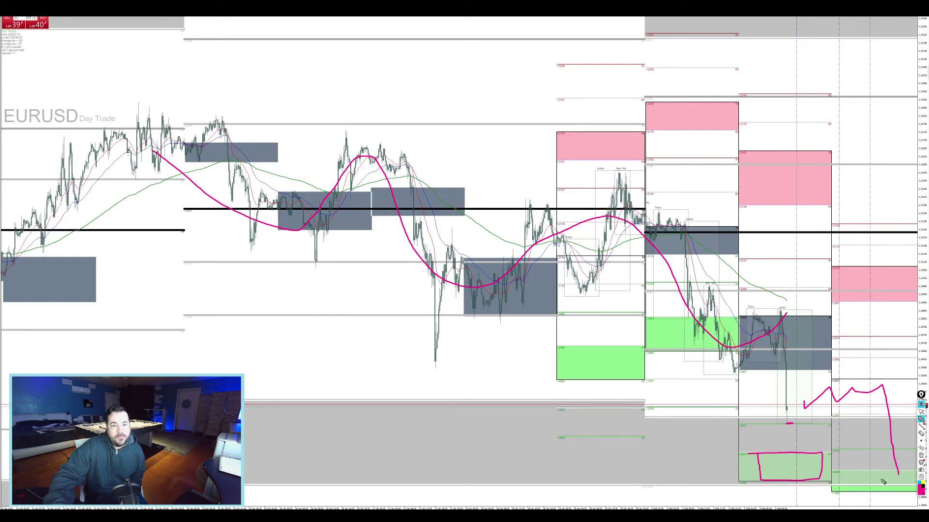
mouse_move(900, 468)
mouse_down()
mouse_move(856, 469)
mouse_move(901, 493)
mouse_up()
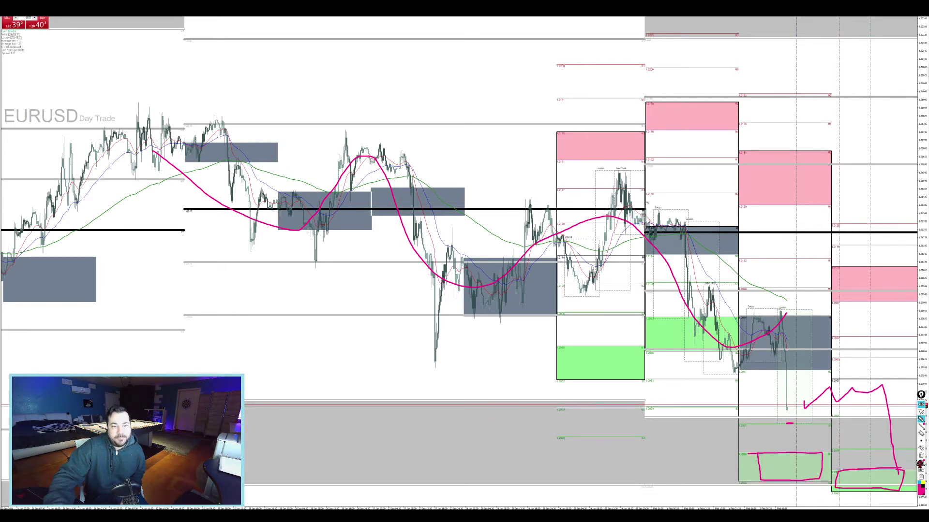
click(921, 404)
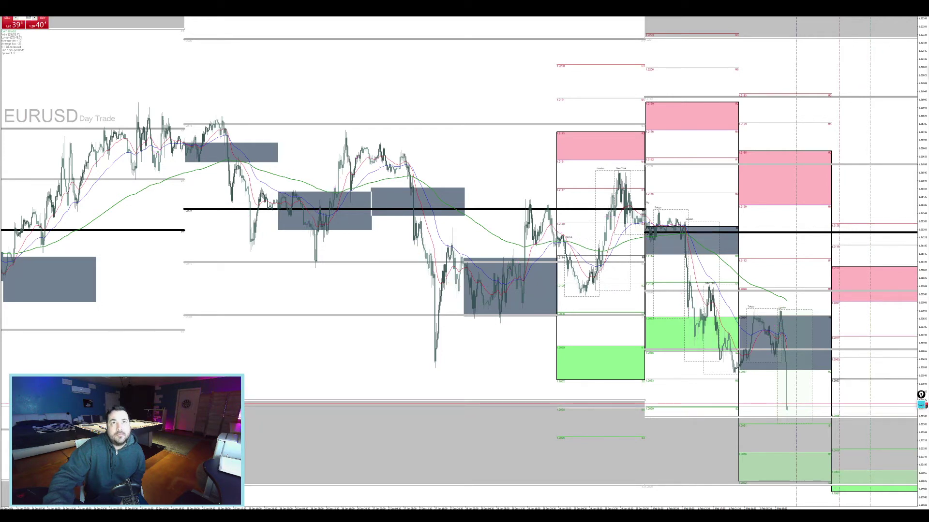
Step: Examine the enlarged GBPUSD chart, restore the grid, and switch it to the dark buying-zone layout
key(alt+r)
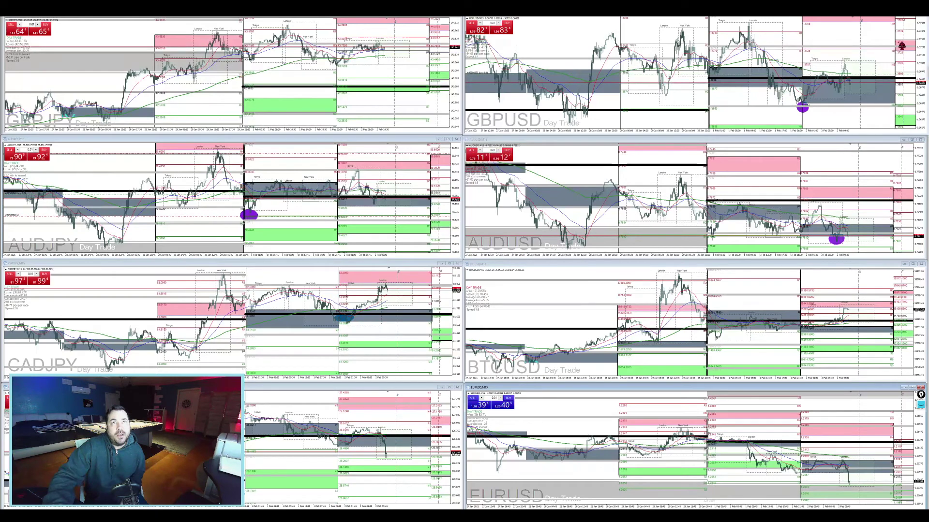
click(914, 15)
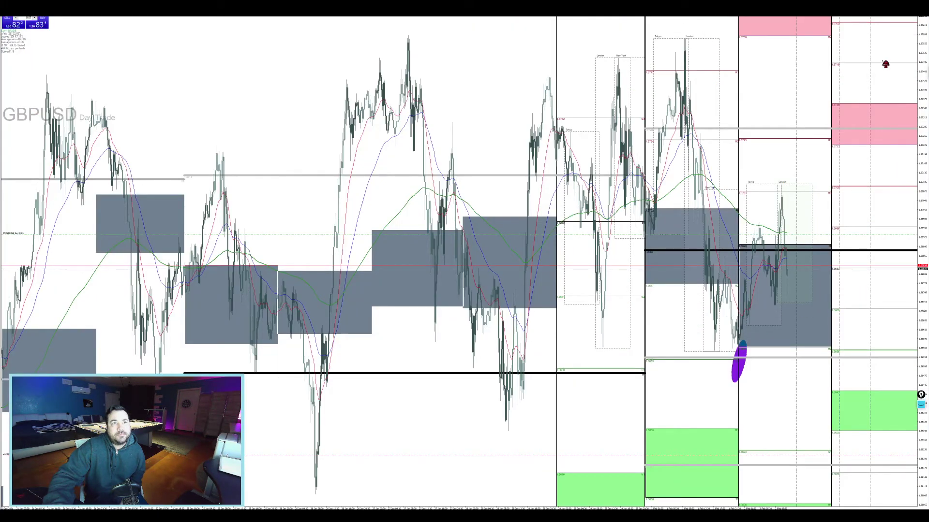
click(915, 15)
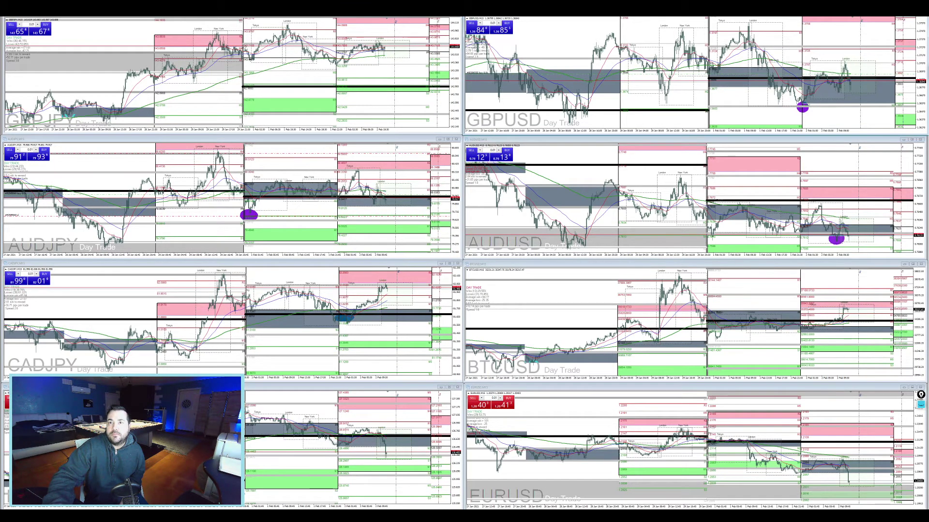
key(ctrl+F5)
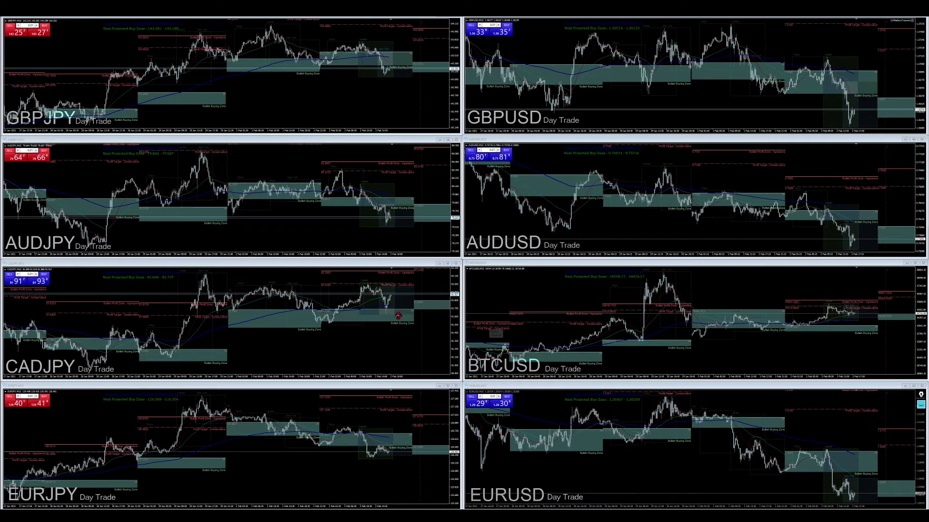
Step: Switch to the MASTER ACCOUNT spreadsheet and enter GBPUSD/ as the symbol in the first empty row of the DAY TRADE sheet
click(416, 343)
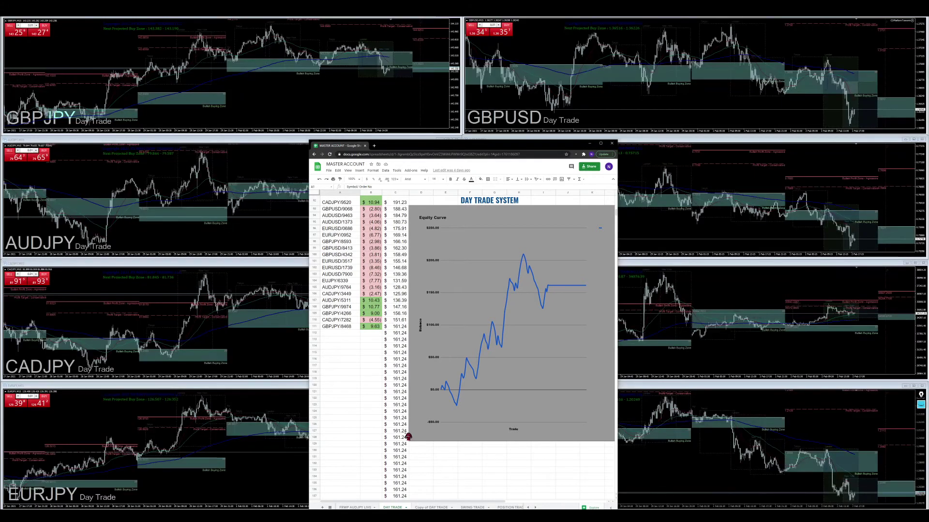
click(341, 334)
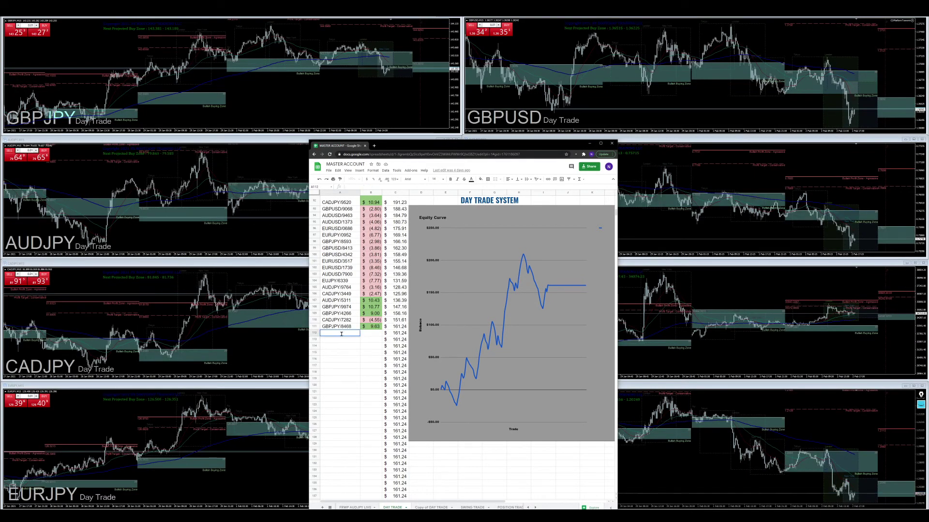
text(gb)
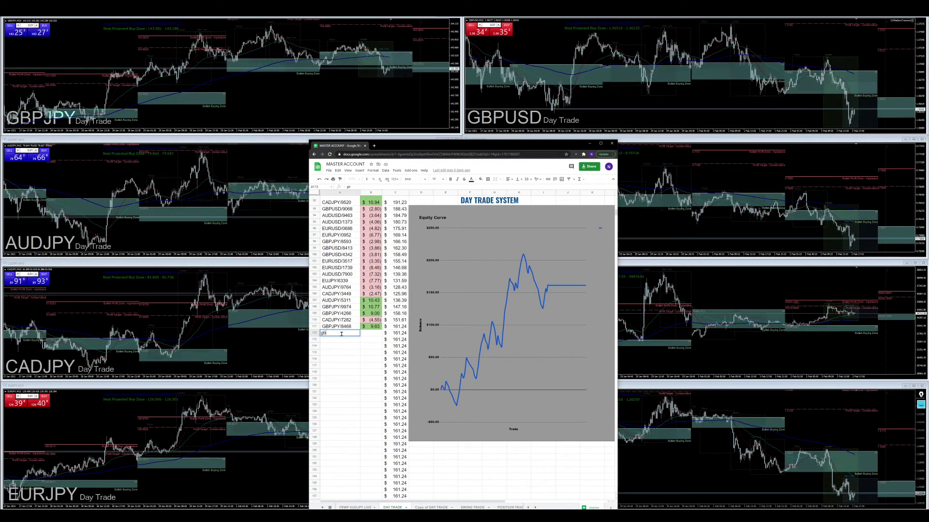
text(p)
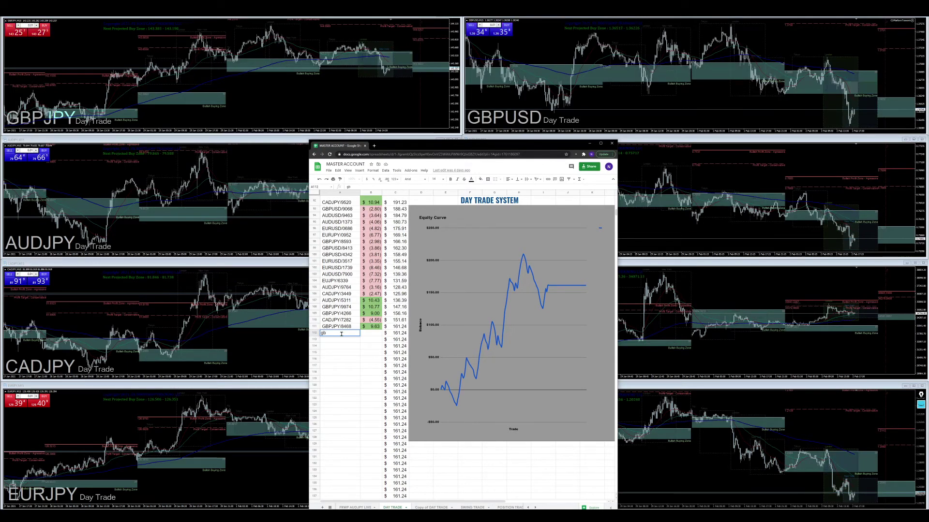
key(BackSpace)
key(BackSpace)
key(BackSpace)
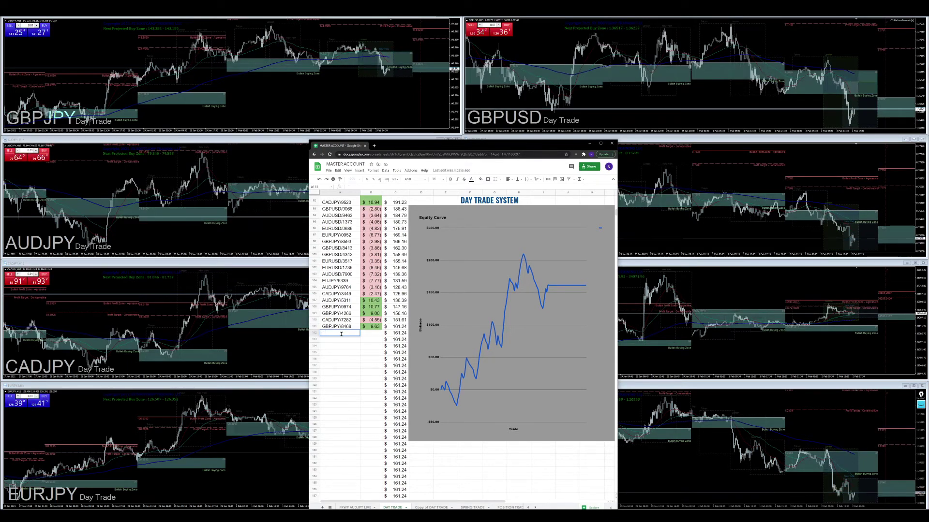
text(GBPUSD/)
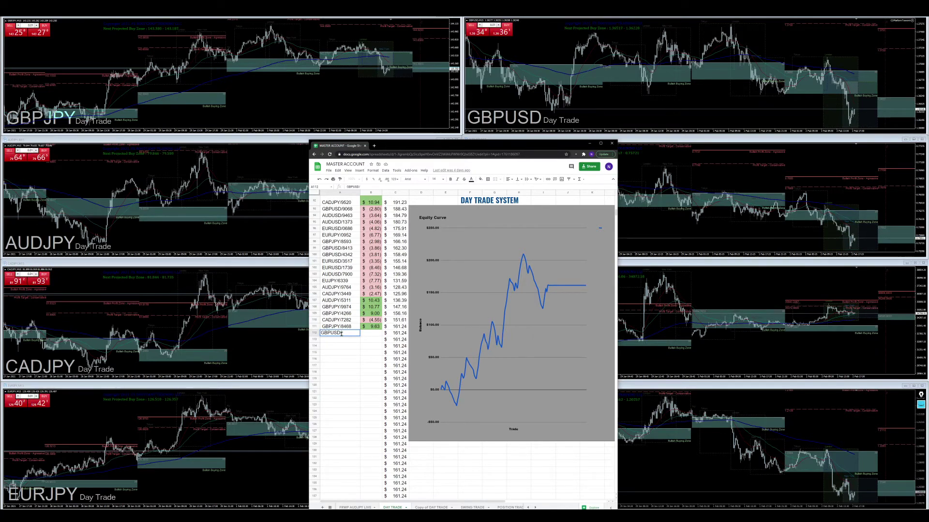
key(Tab)
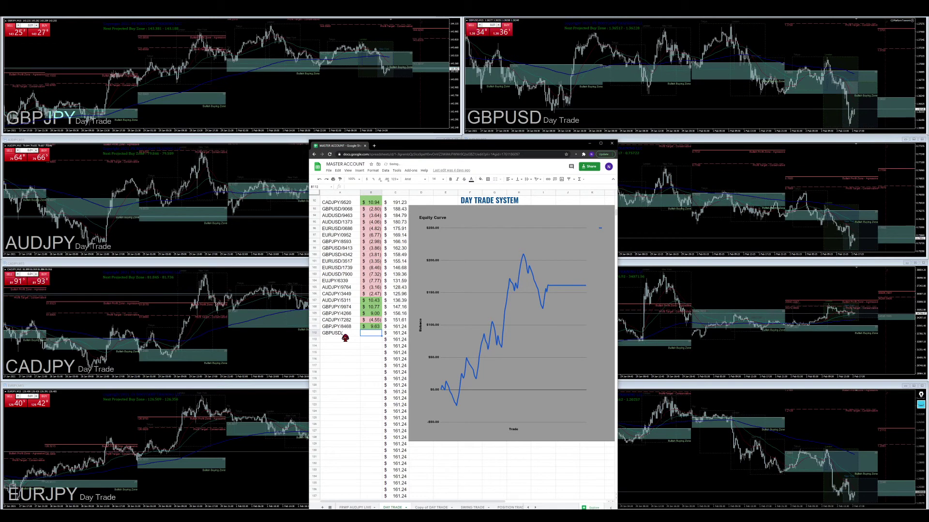
Step: Look up the closed GBPUSD trade in the trading terminal's account history and record -7.34 as its result in the spreadsheet
text(-)
key(alt+Tab)
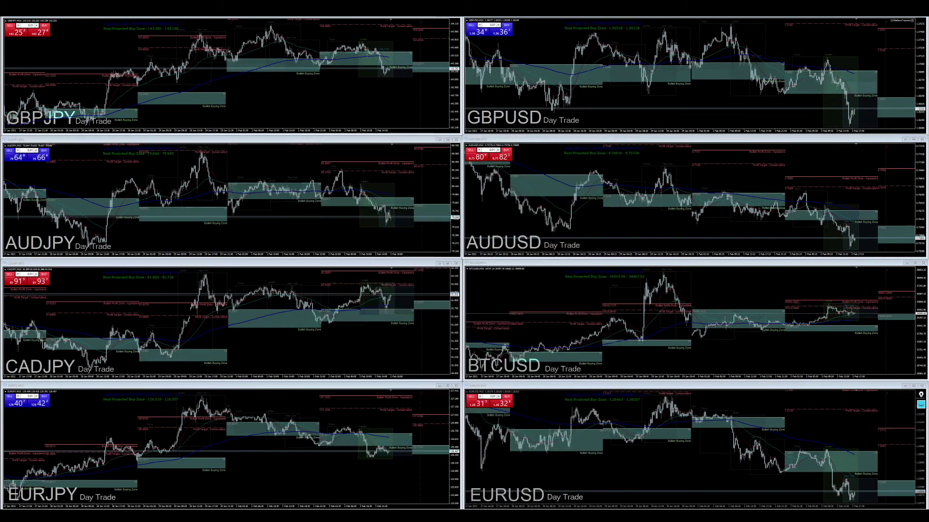
key(ctrl+t)
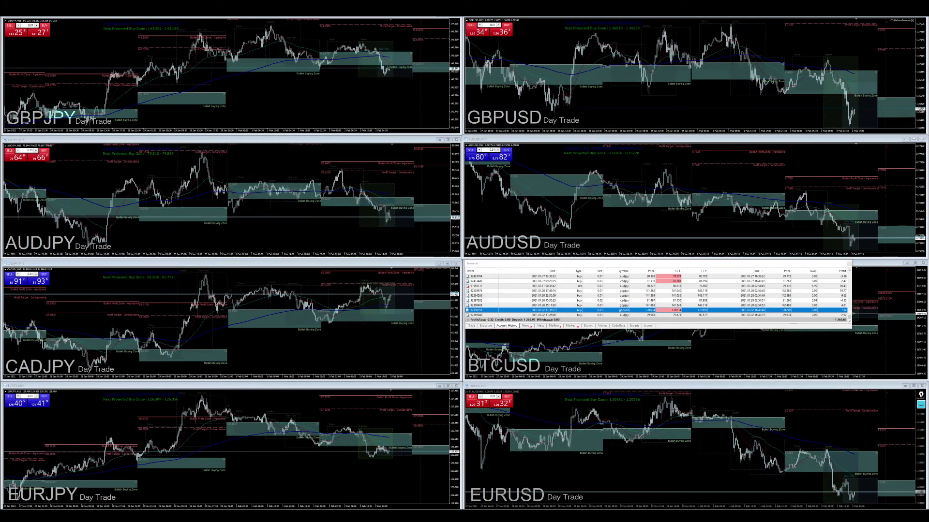
key(alt+Tab)
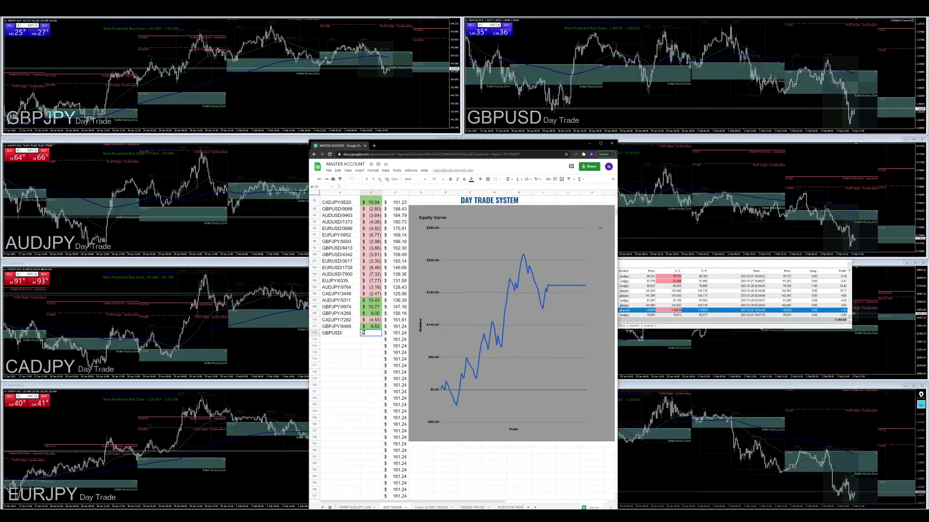
text(7.34)
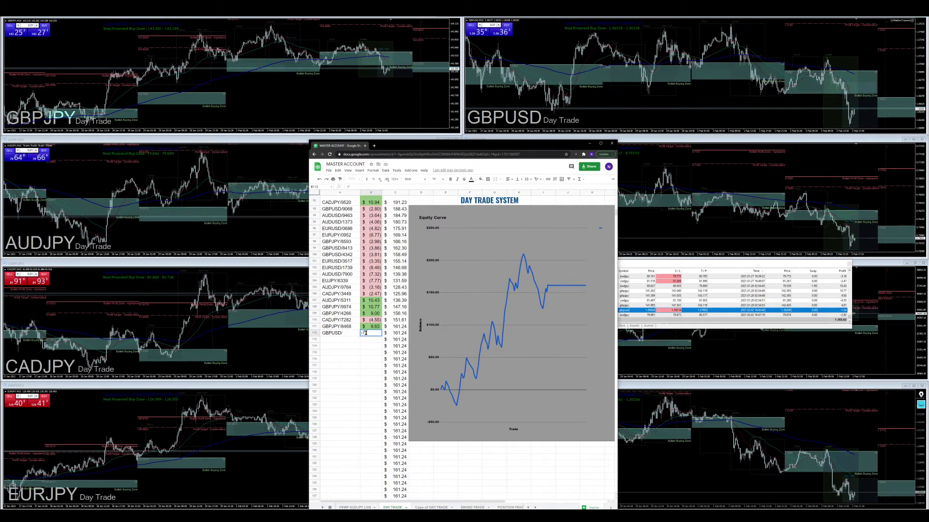
key(Return)
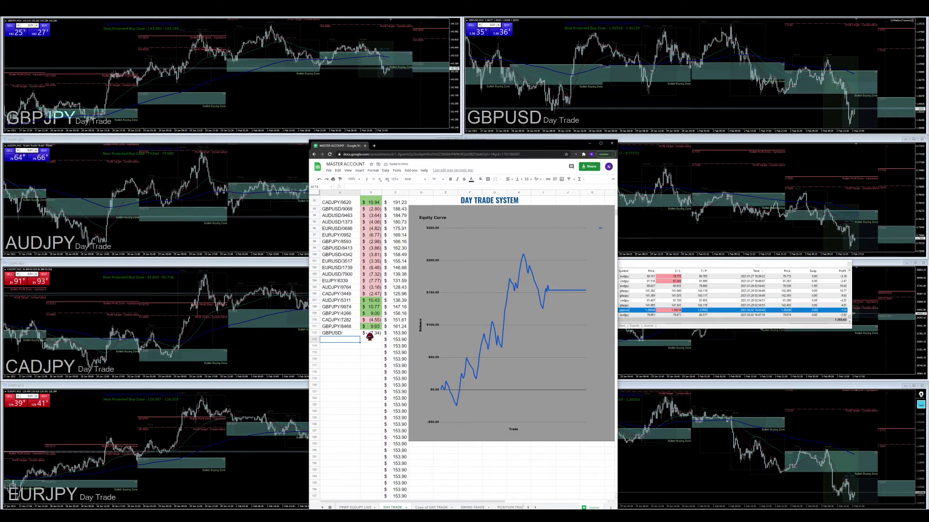
Step: Enter the next closed trade in the DAY TRADE sheet with AUDJPY/ as the symbol and -2.92 as the result
text(AUD)
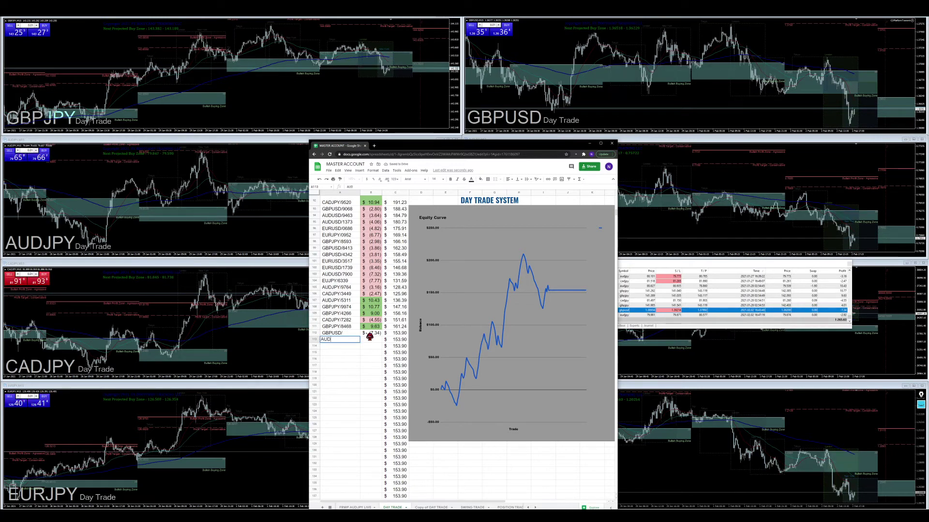
text(JPY/)
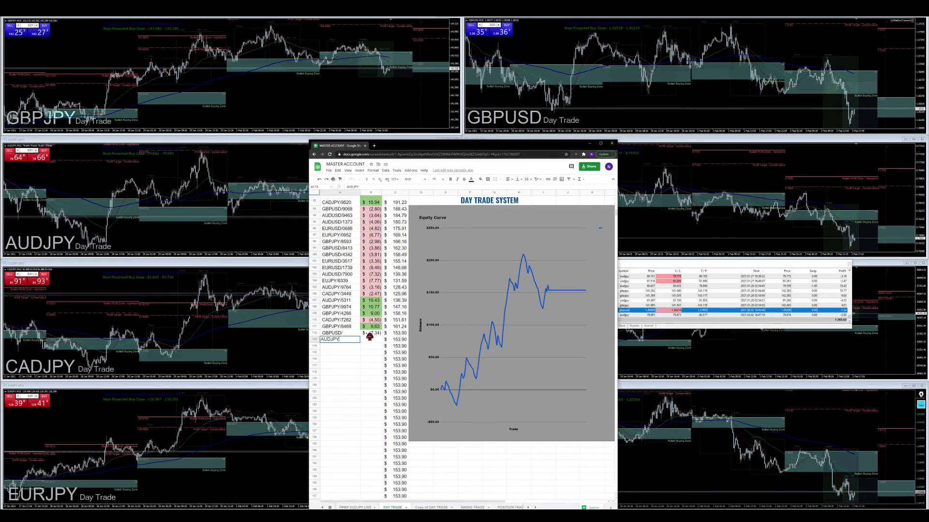
key(Tab)
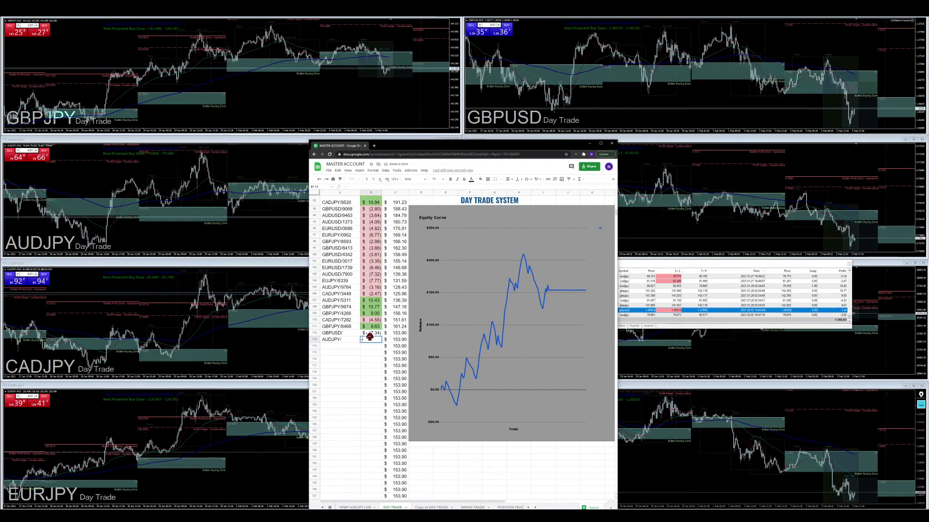
text(-2.9)
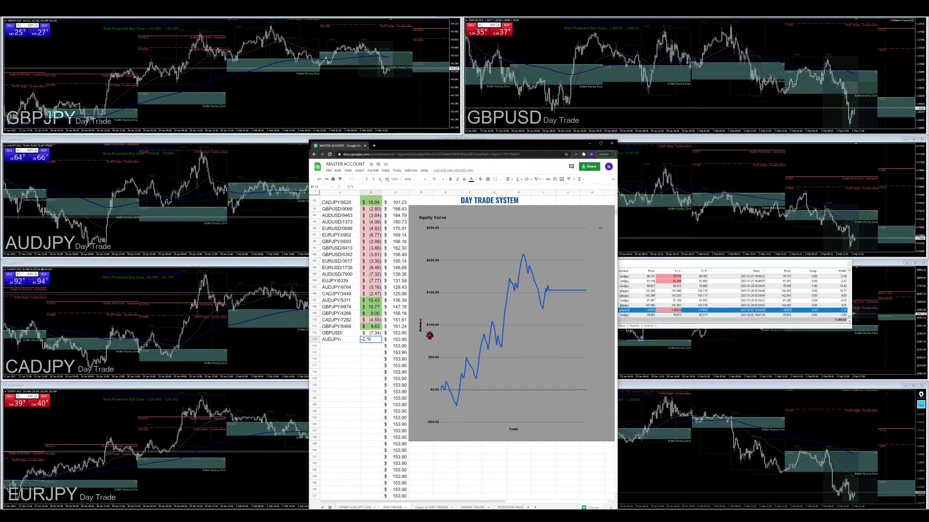
key(BackSpace)
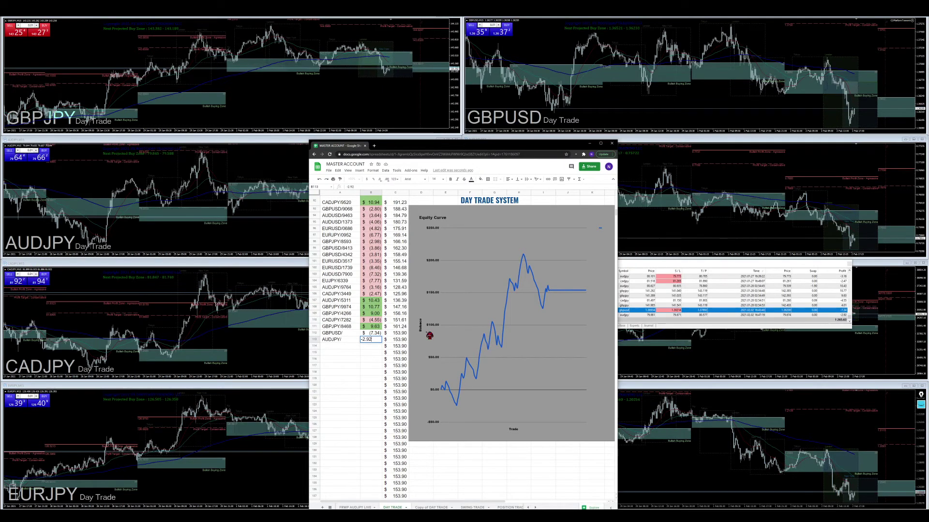
text(92)
key(Return)
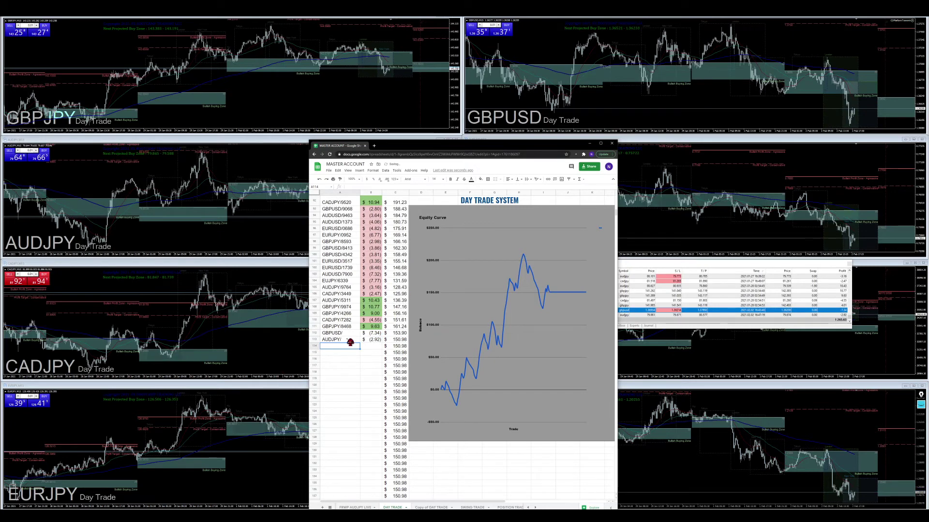
Step: Fill the result cells of the new GBPUSD and AUDJPY rows with the light red used for losing trades
drag(374, 339, 373, 333)
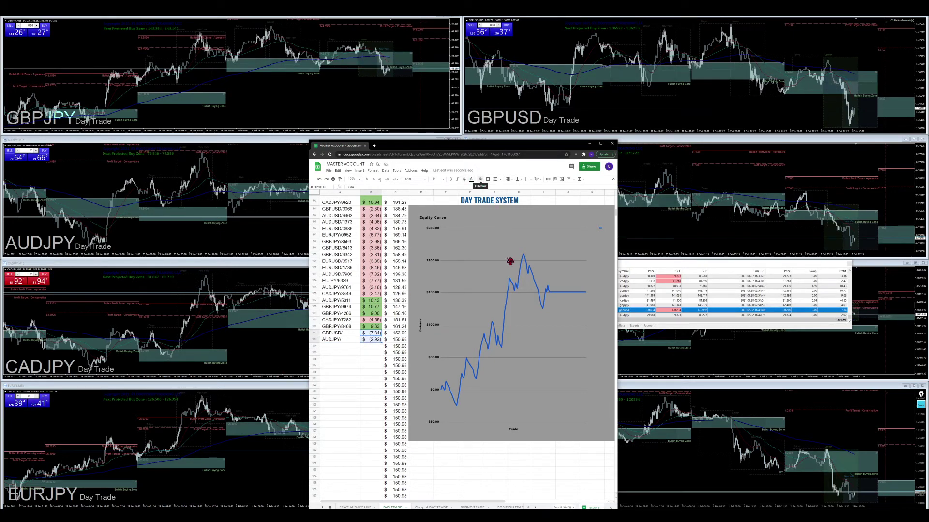
click(480, 179)
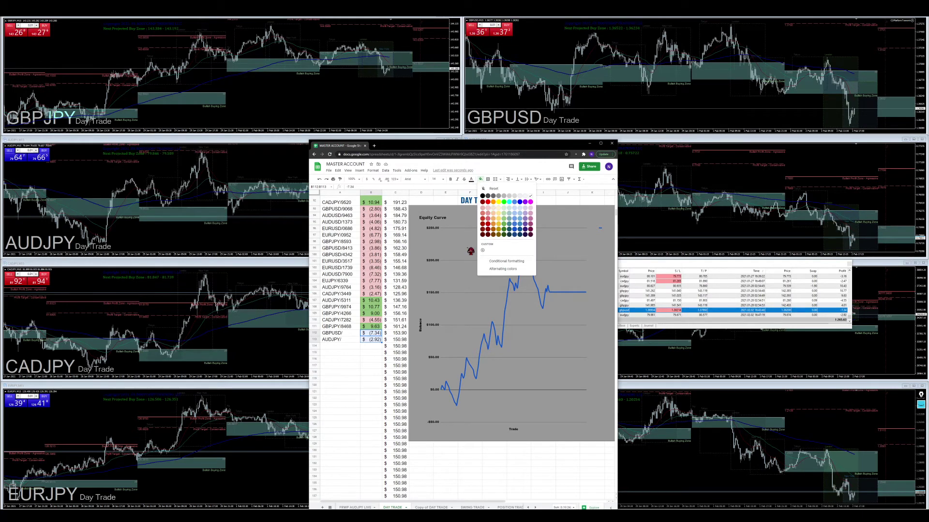
click(372, 361)
Step: Look up both trades' order numbers in the trading terminal's account history and append their last four digits to the GBPUSD/ and AUDJPY/ entries
double_click(353, 334)
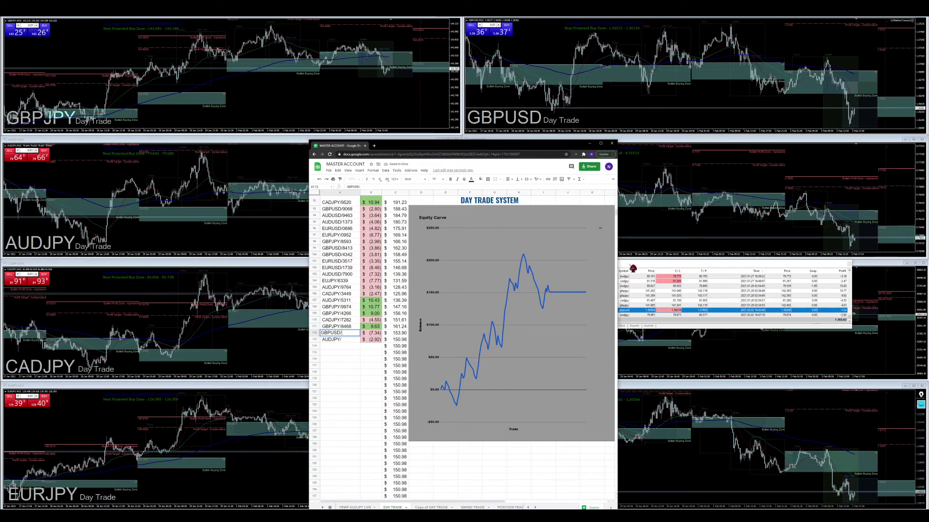
click(618, 314)
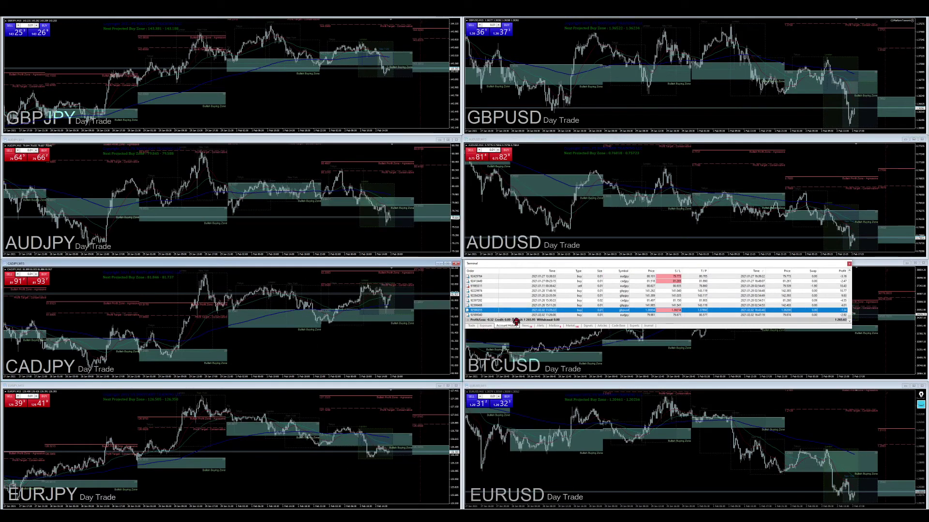
key(alt+Tab)
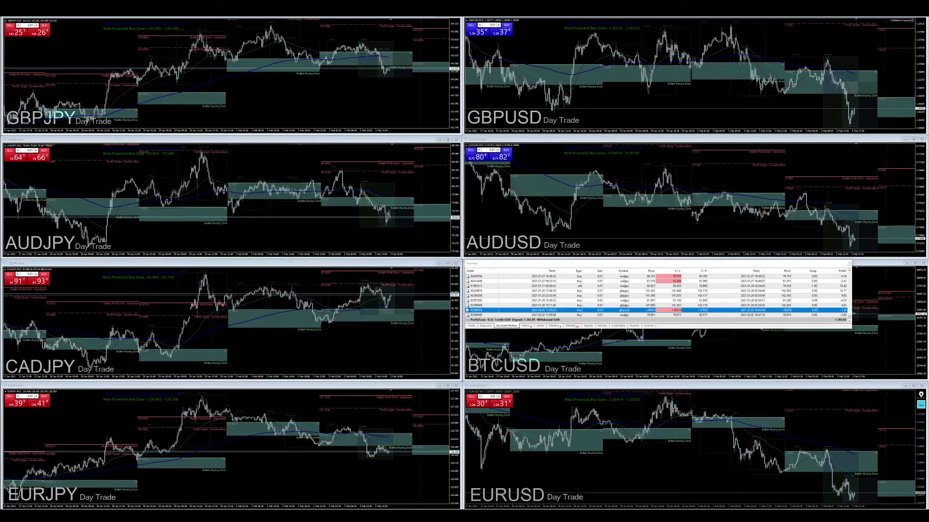
key(alt+Tab)
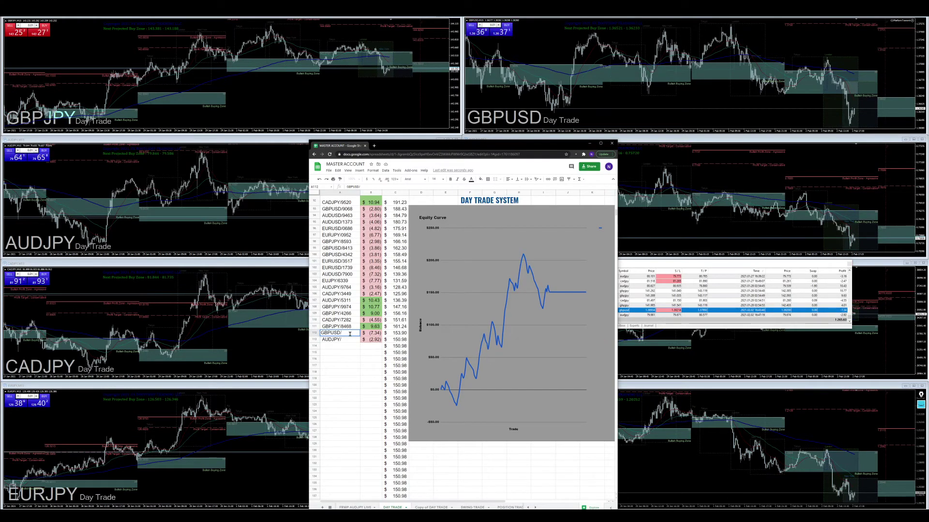
text(55)
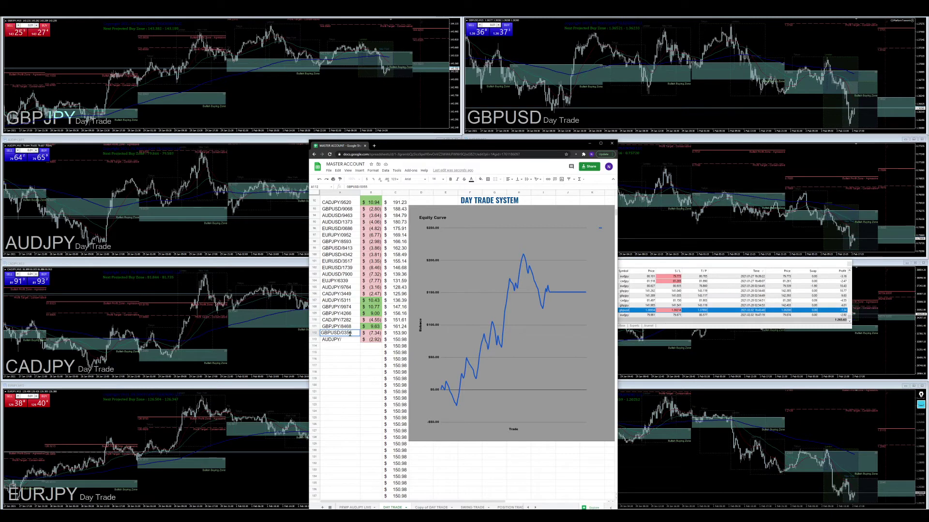
key(Return)
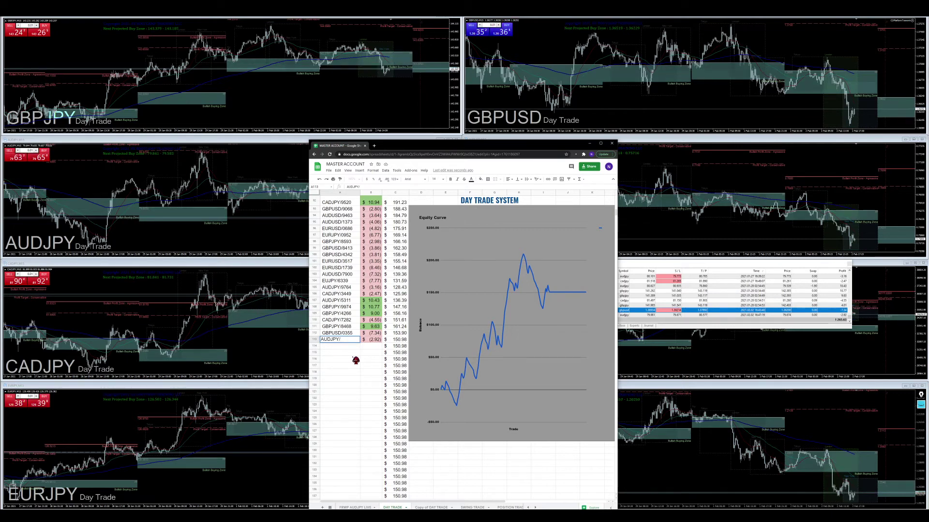
text(9040)
key(Return)
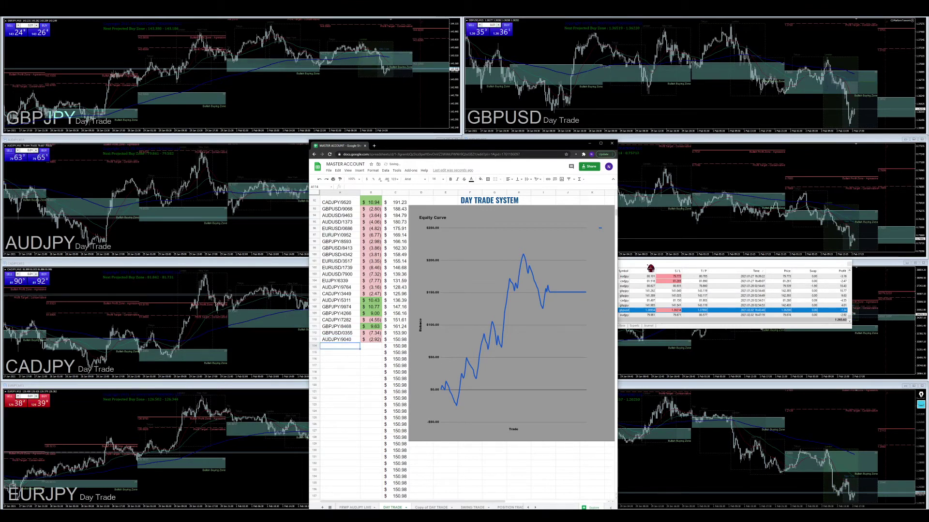
Step: Return to the trading terminal, check the list of open trades, and close the Terminal window
click(641, 274)
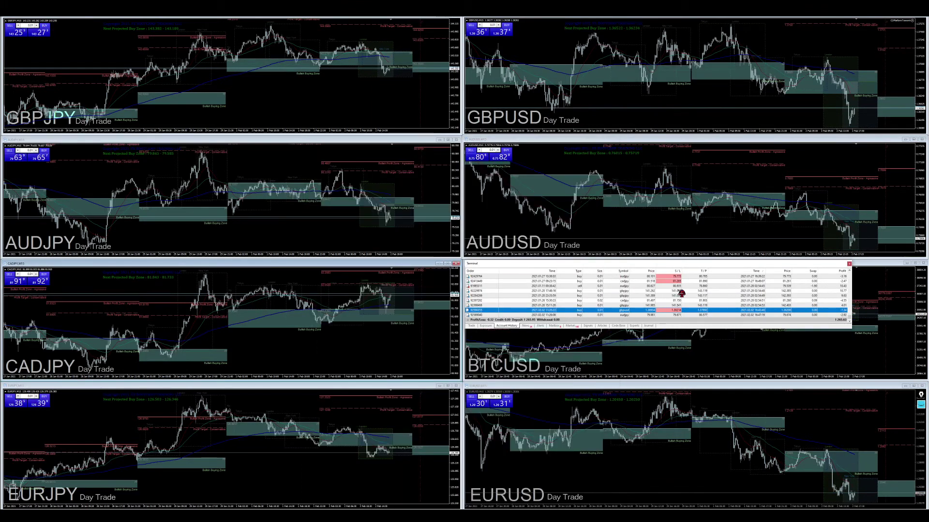
click(471, 326)
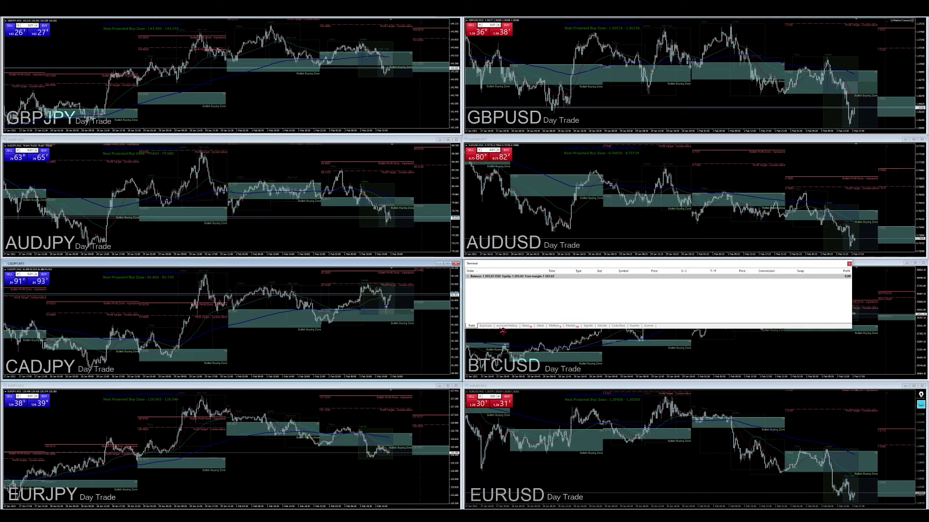
click(849, 264)
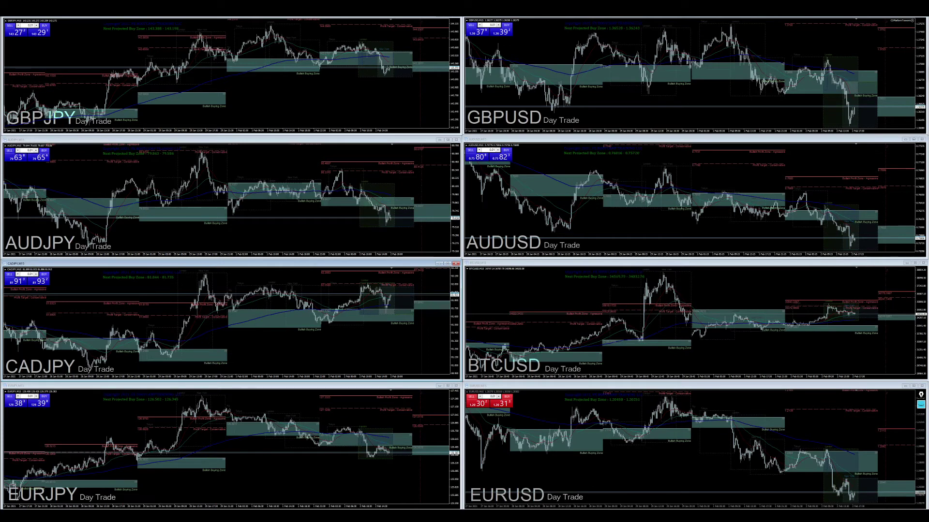
Step: Switch to TradingView and examine the ETHUSD chart's trendlines and zones, followed by the BTC.D dominance chart
key(ctrl+F6)
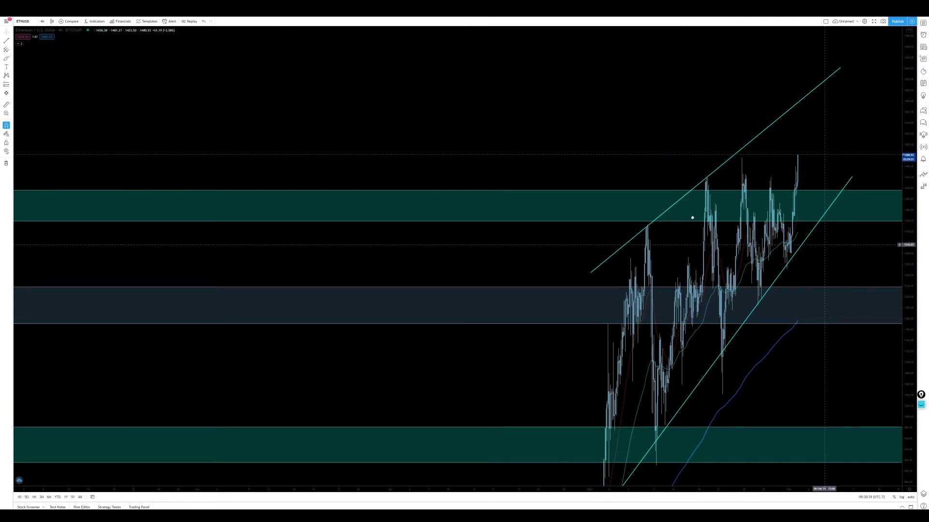
drag(689, 217, 617, 206)
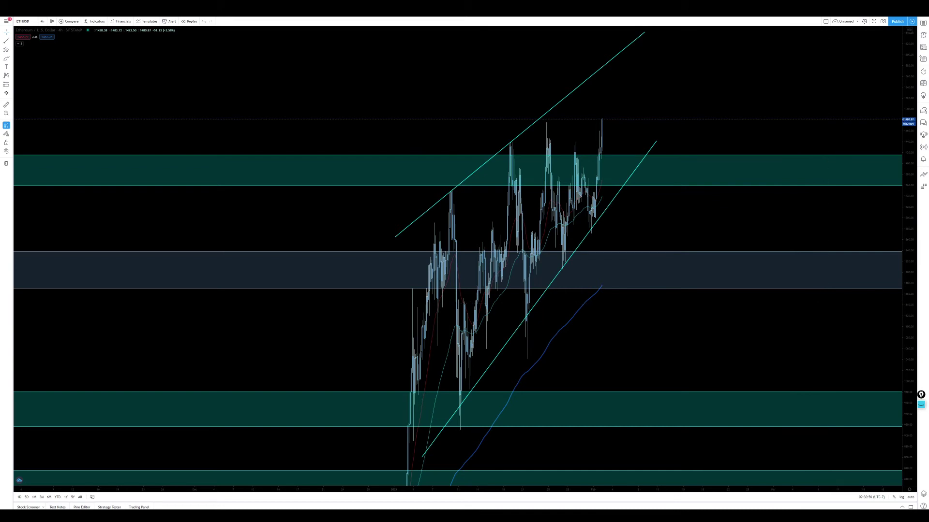
drag(928, 124, 300, 17)
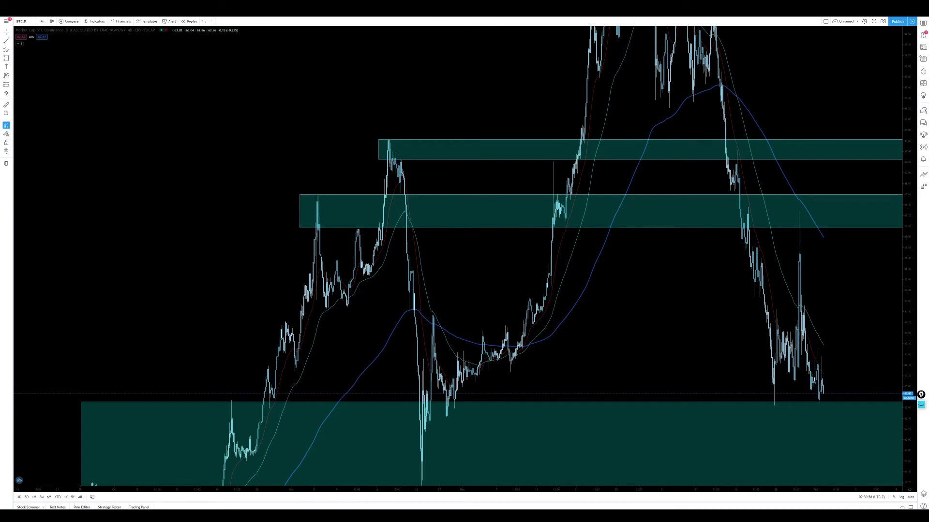
drag(529, 334, 443, 326)
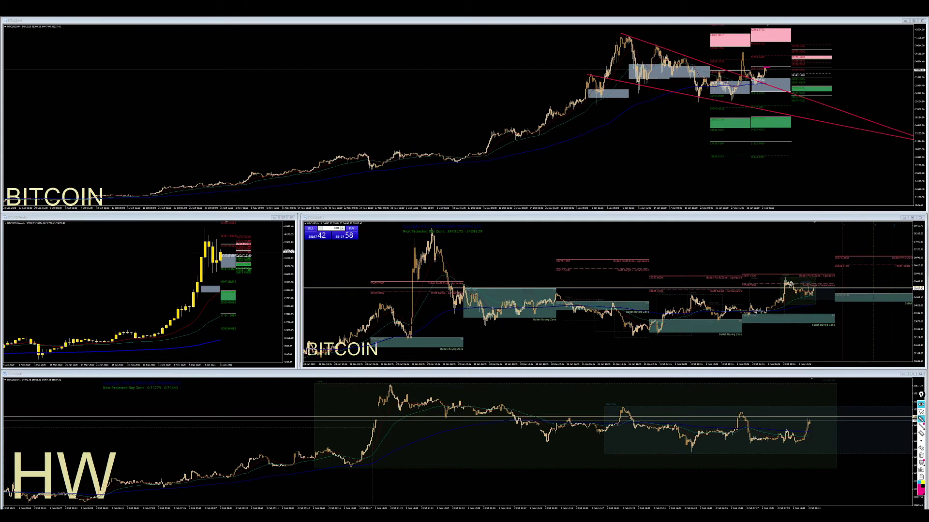
Step: Trace a rounded dip in pink beneath the latest price swing on the intraday Bitcoin chart and clear the drawing
drag(797, 288, 826, 290)
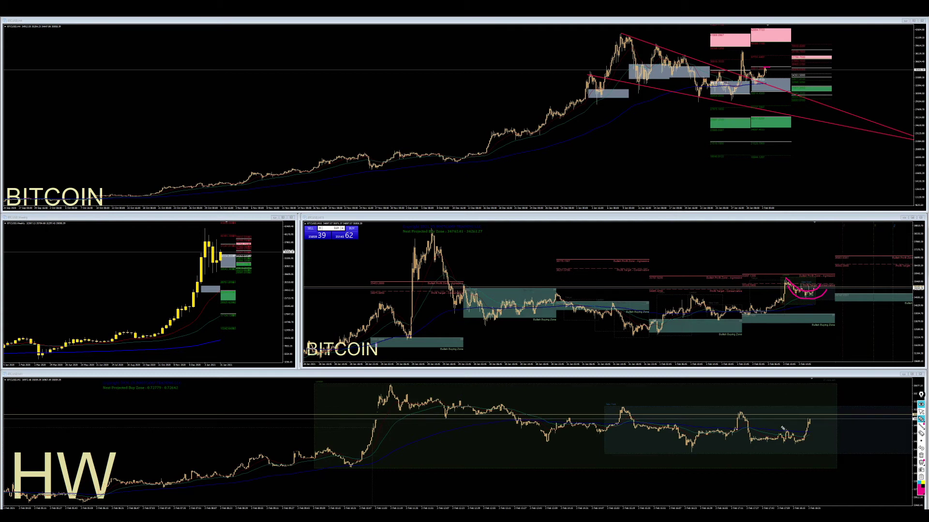
click(921, 456)
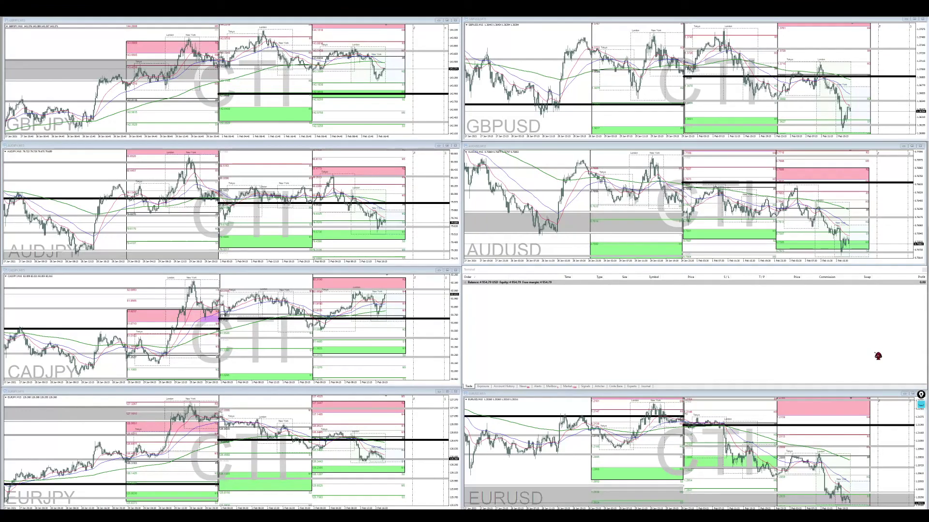
Step: Enlarge the EURUSD chart in the light CTI layout, hide the Terminal, and rescale the price axis to examine the latest drop
click(912, 395)
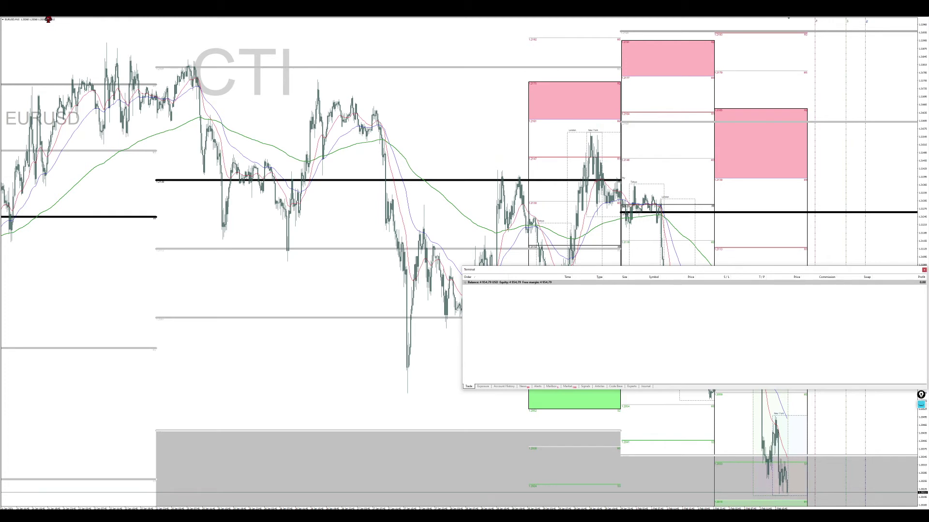
key(ctrl+t)
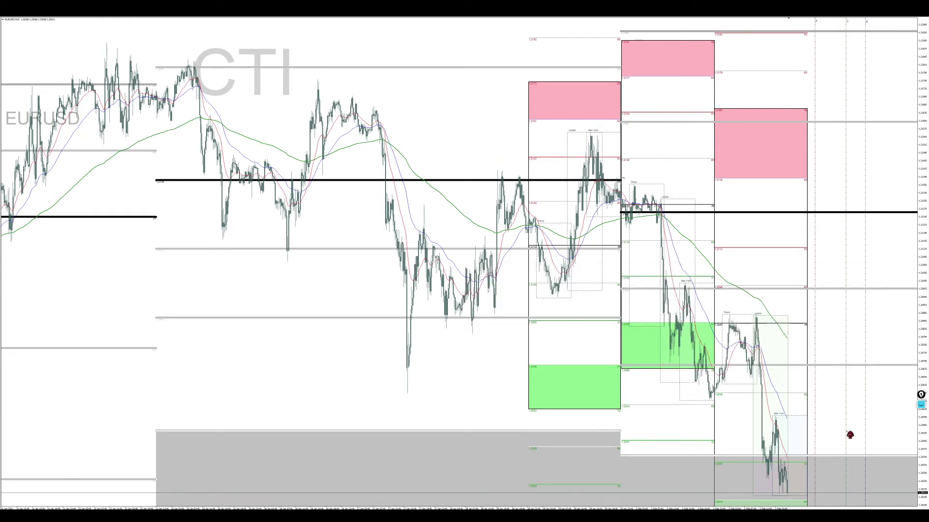
drag(922, 317, 924, 339)
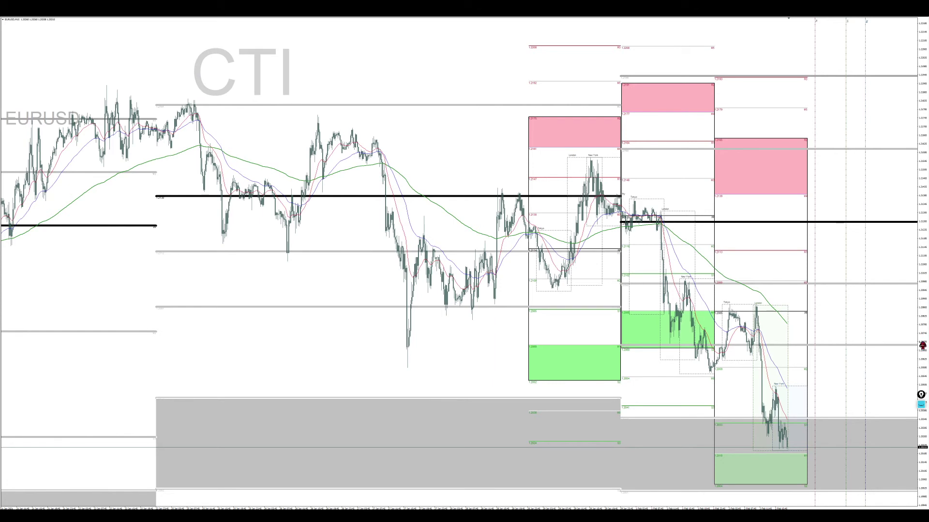
drag(922, 343, 923, 294)
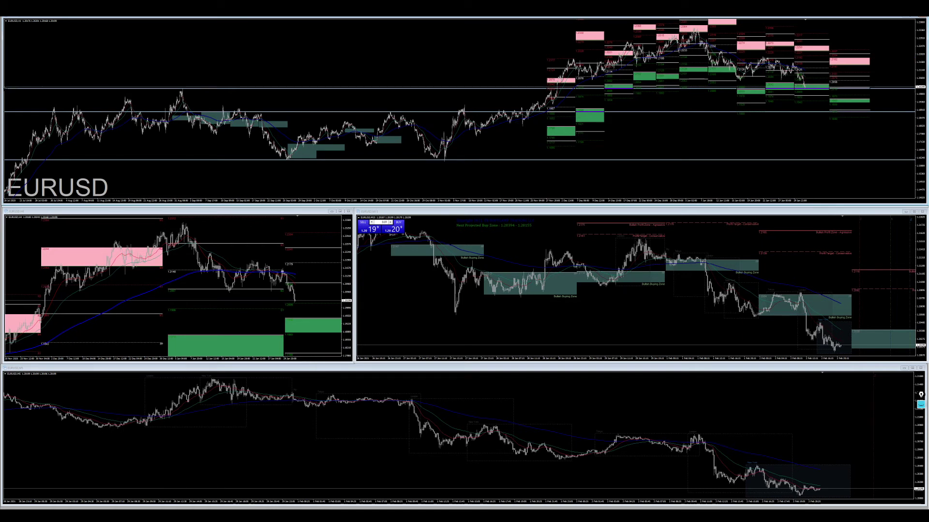
Step: Draw a filled rectangle zone across the upper EURUSD chart, spanning the area between the two upper horizontal levels
drag(17, 90, 911, 111)
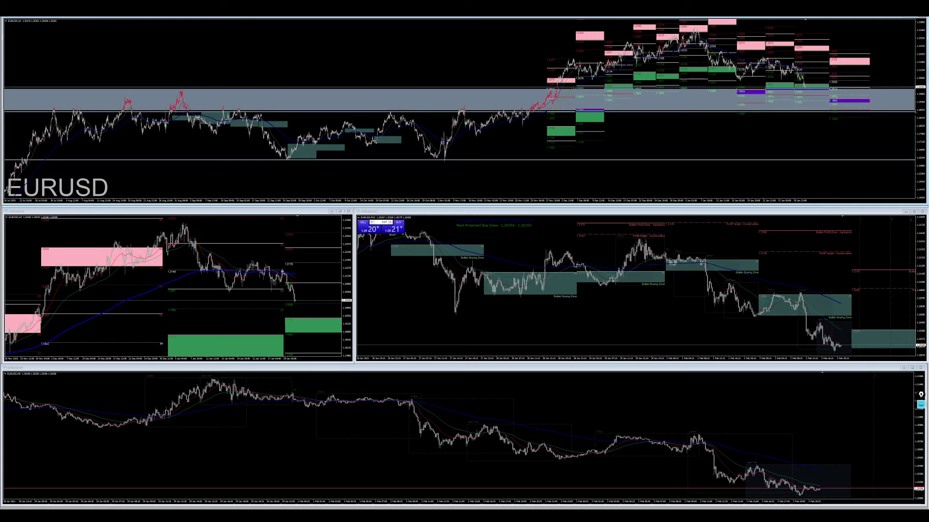
drag(914, 111, 914, 112)
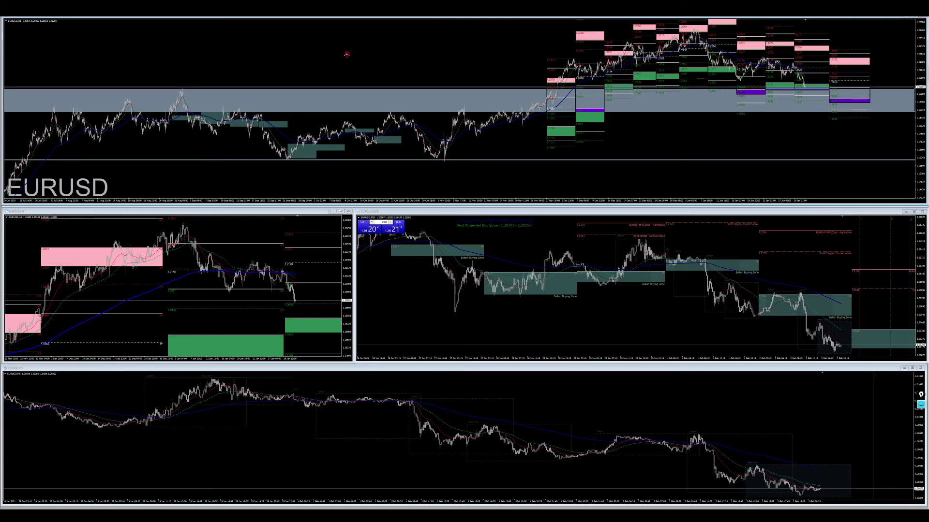
Step: Enlarge the EURUSD H4 chart, mark the area below current price and the latest green zone in pink, clear the drawings, and restore the layout
click(313, 324)
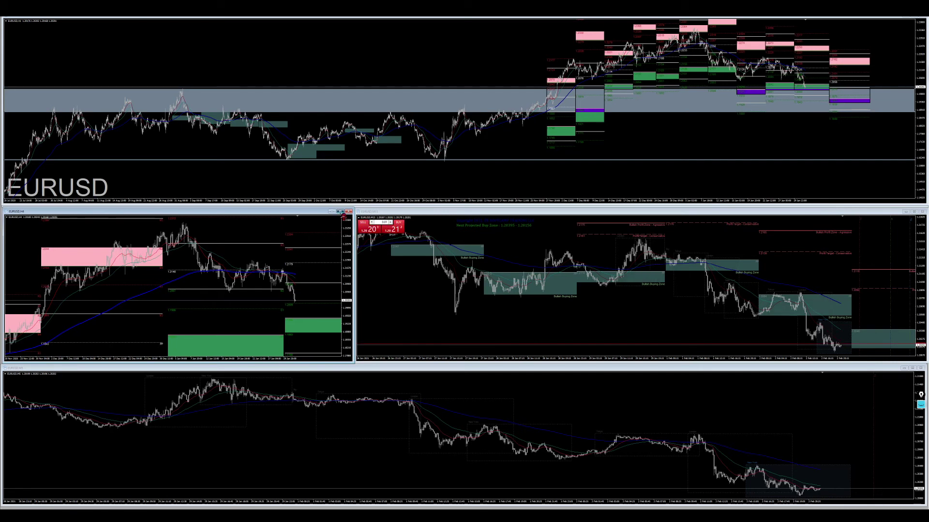
click(341, 212)
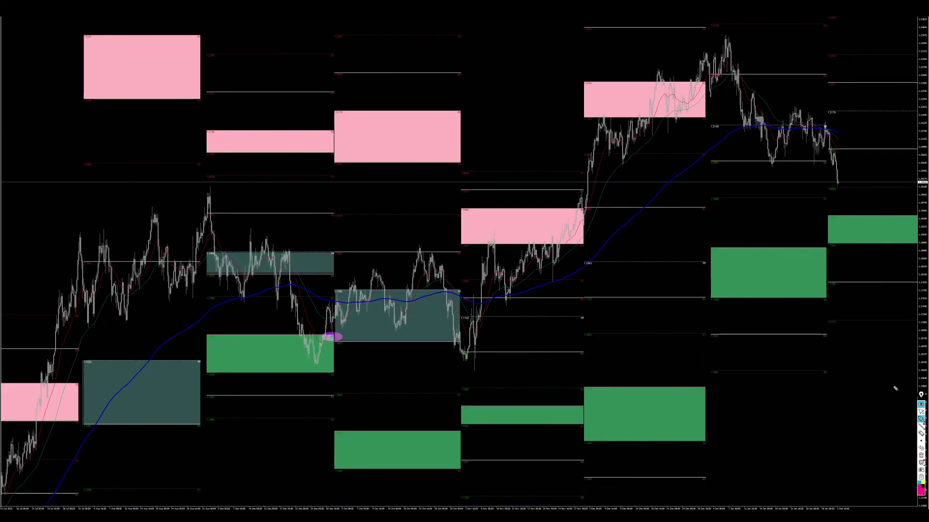
click(842, 226)
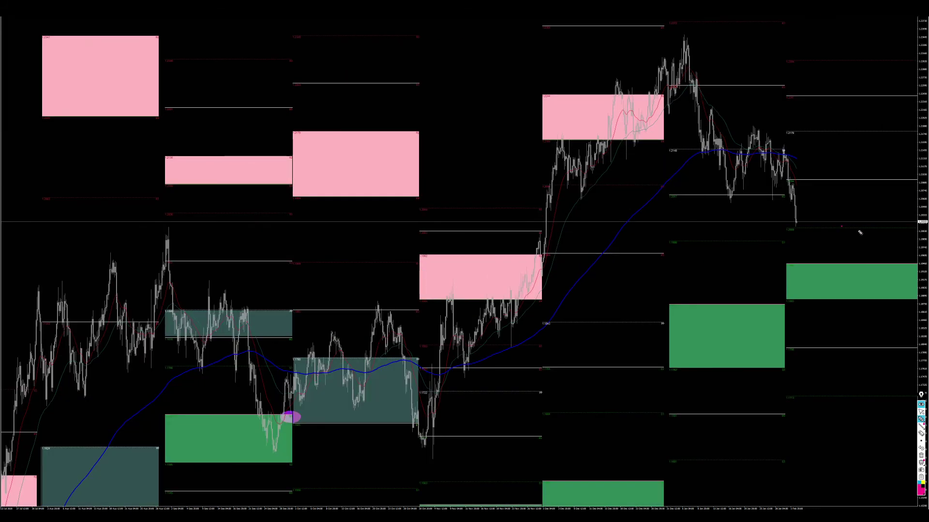
drag(842, 227, 857, 223)
drag(850, 280, 898, 283)
click(920, 456)
click(921, 410)
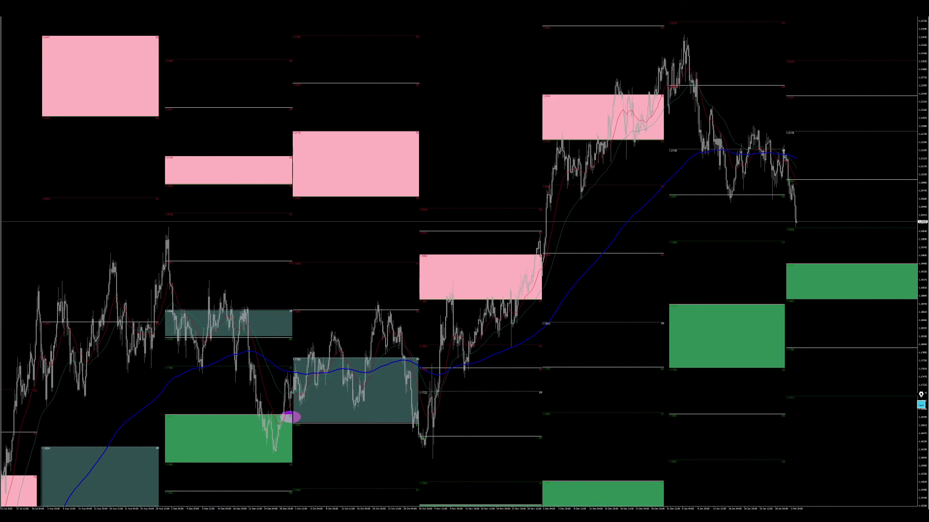
click(913, 10)
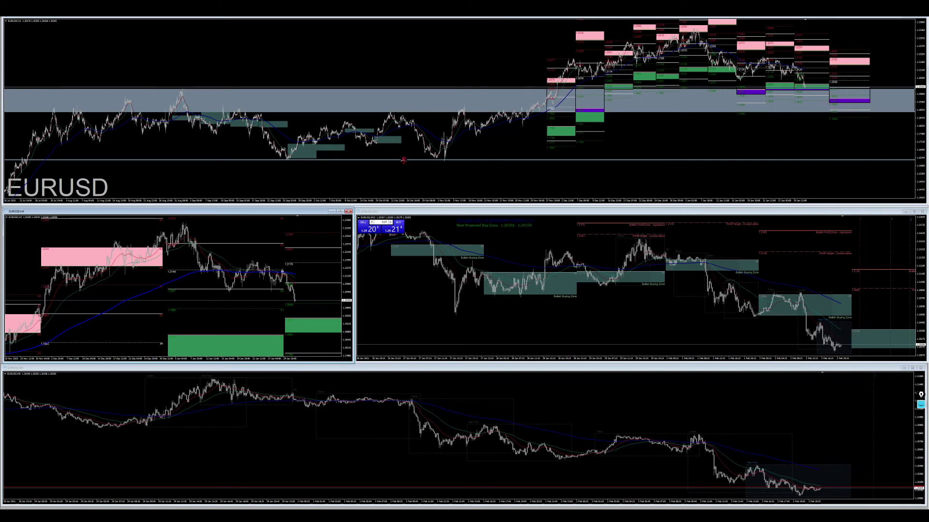
Step: Bring up the light EURUSD H4 layout and draw a filled rectangle zone below current price, between the two upper levels
click(418, 207)
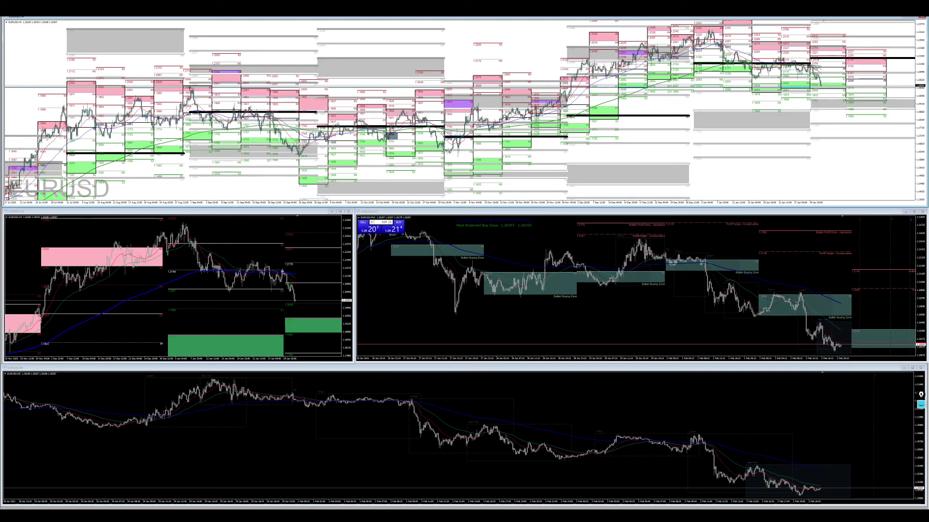
drag(871, 105, 909, 116)
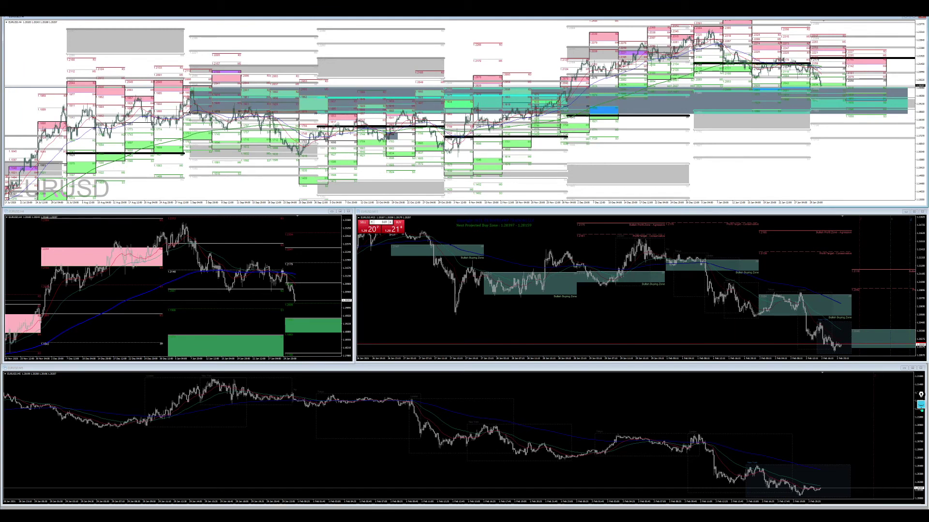
Step: Mark the teal zone below EURUSD's current price in pink, sketch a dip and rebound path, and hide the drawings
drag(818, 103, 889, 103)
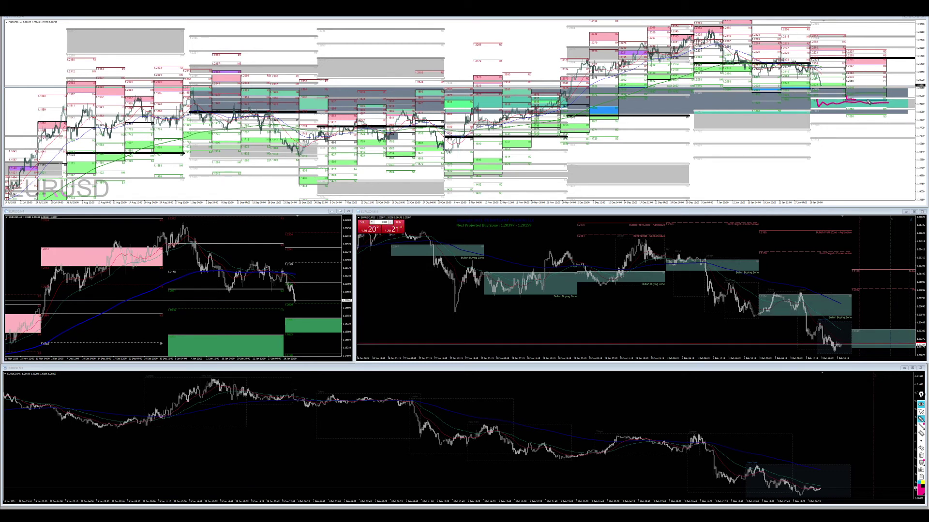
mouse_move(869, 102)
mouse_down()
mouse_move(890, 102)
mouse_move(847, 100)
mouse_move(885, 102)
mouse_up()
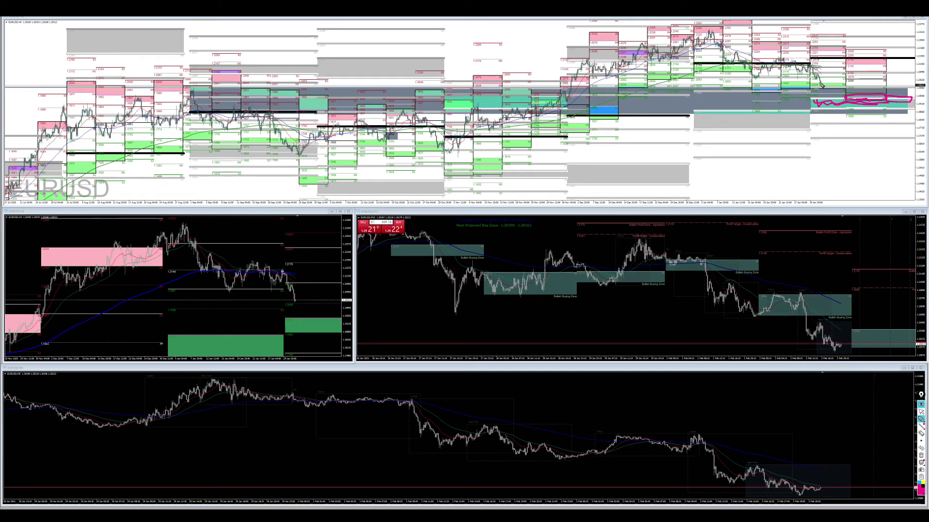
drag(820, 82, 842, 88)
mouse_move(847, 88)
mouse_down()
mouse_move(862, 99)
mouse_move(899, 72)
mouse_up()
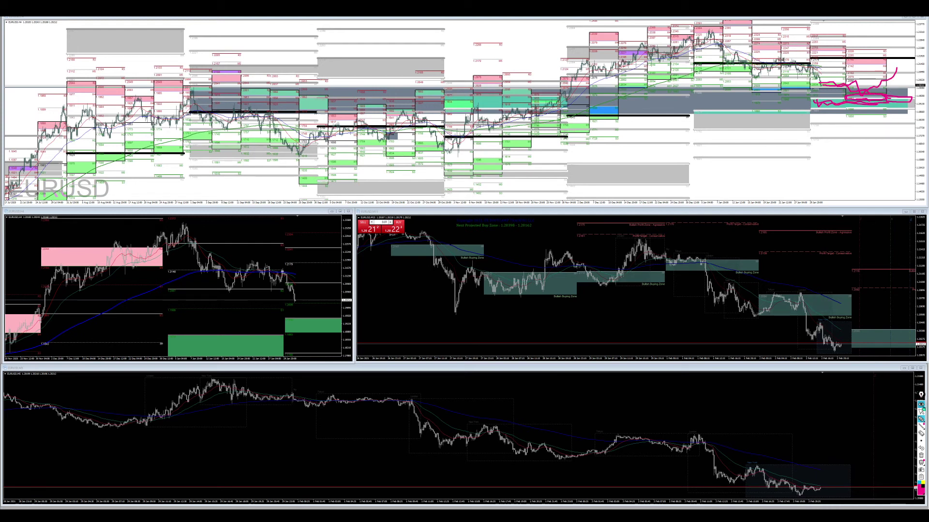
click(920, 404)
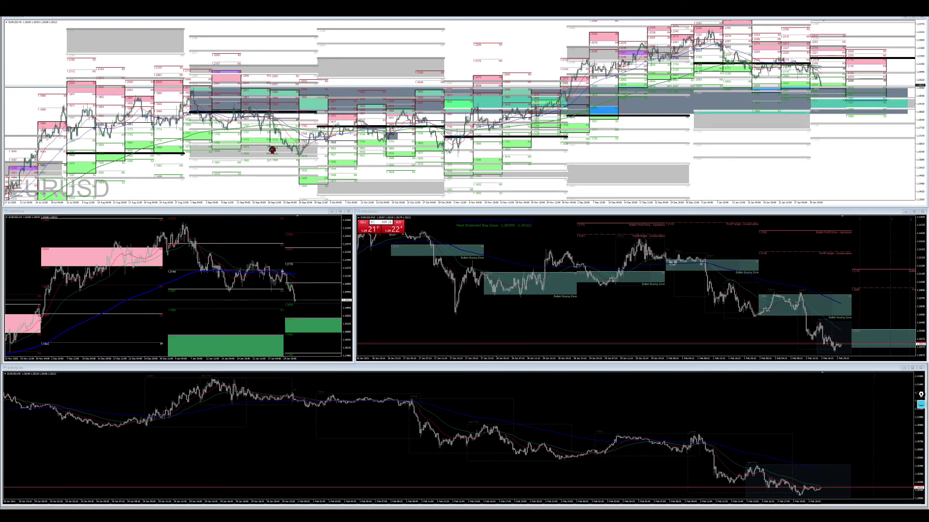
Step: Enlarge the light EURUSD chart, outline the blue and teal zones below price in pink, clear the drawings, and restore the layout
click(914, 17)
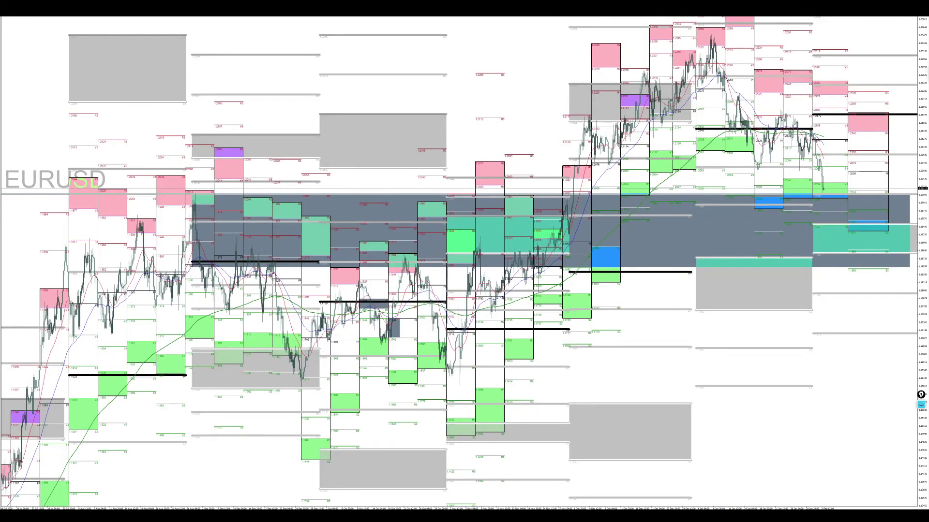
click(921, 404)
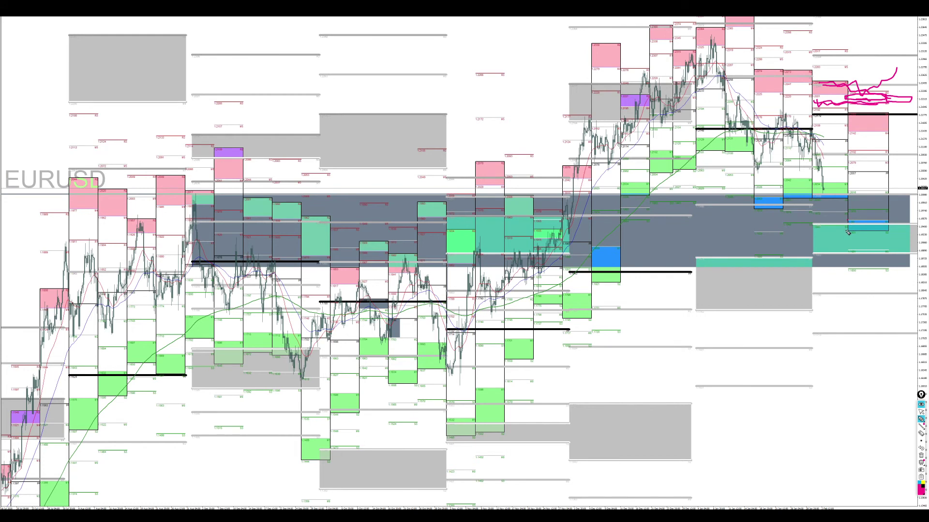
drag(874, 233, 884, 224)
mouse_move(817, 227)
mouse_down()
mouse_move(816, 252)
mouse_move(868, 253)
mouse_move(914, 233)
mouse_move(816, 228)
mouse_up()
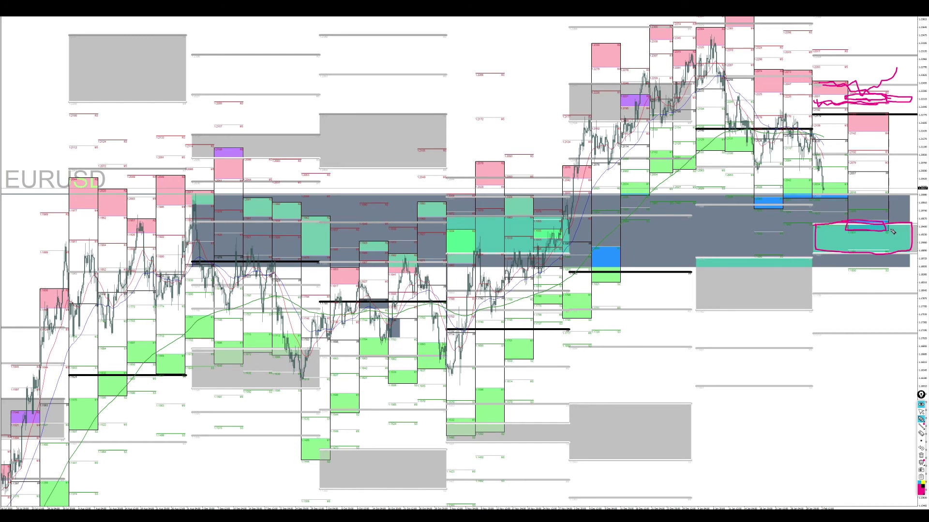
mouse_move(902, 247)
mouse_down()
mouse_move(917, 243)
mouse_move(886, 234)
mouse_up()
click(921, 457)
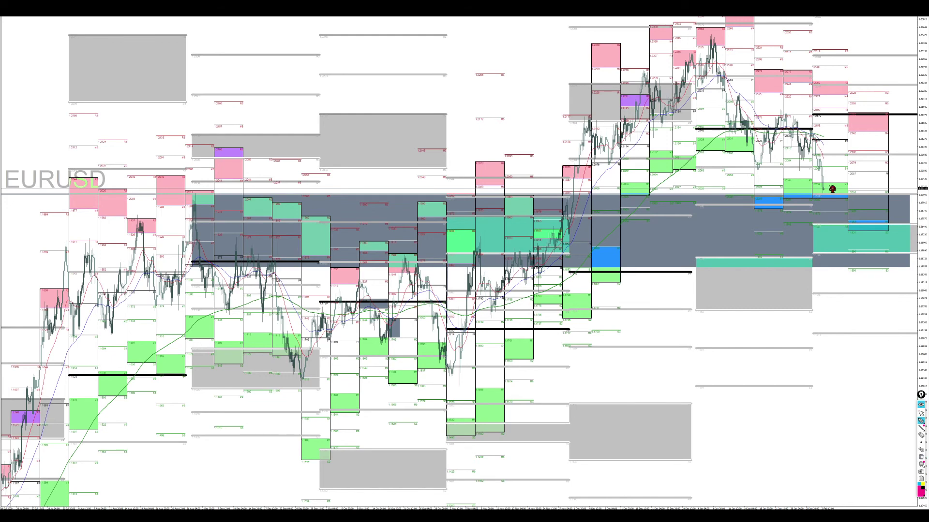
key(ctrl+shift+1)
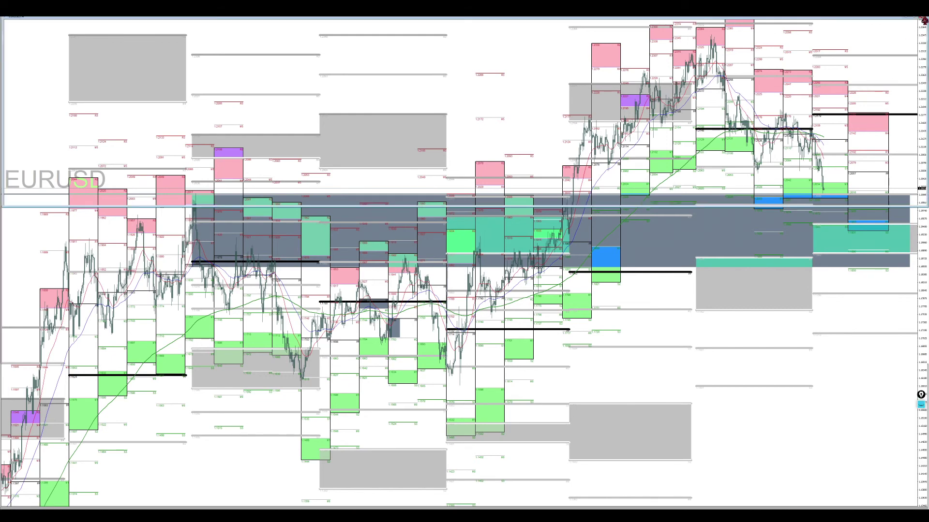
click(924, 19)
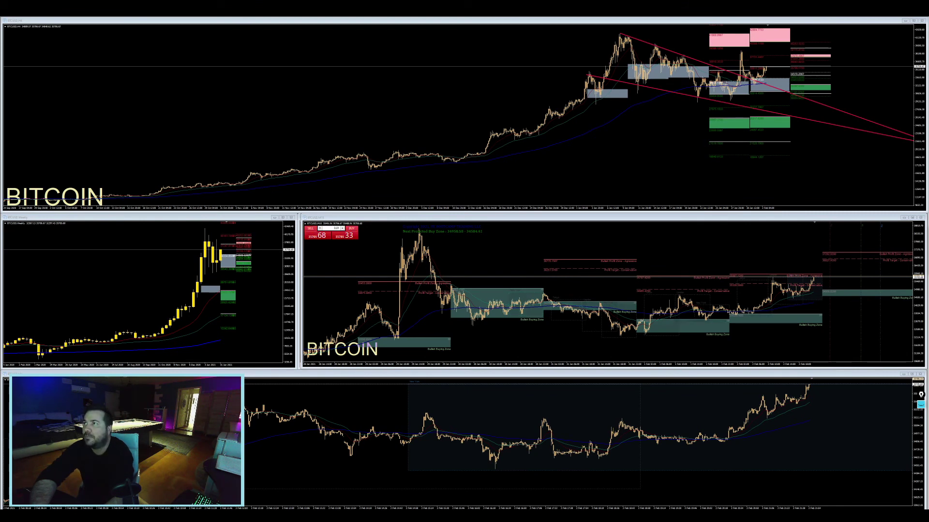
Step: Bring the TradingView window over the Bitcoin layout, review the ETHUSD, BTC.D and DXY charts, and move it away
drag(928, 128, 624, 209)
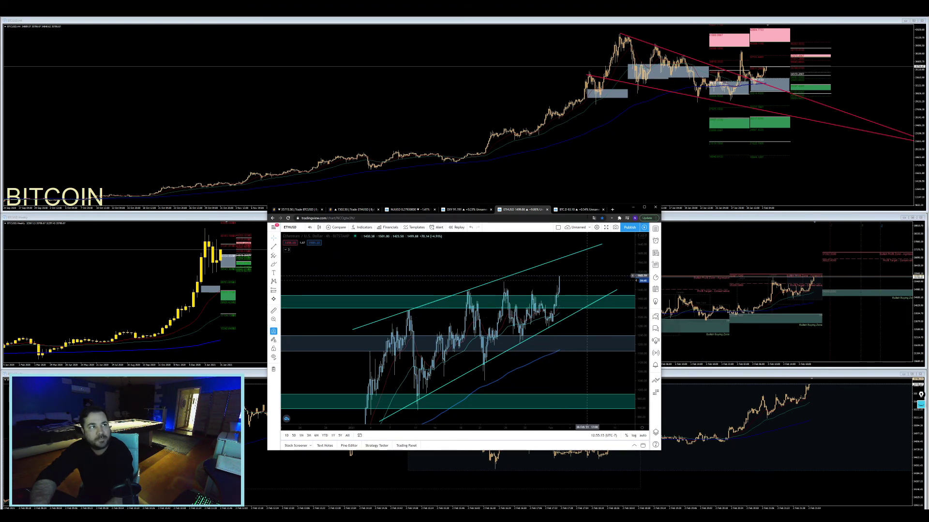
click(581, 210)
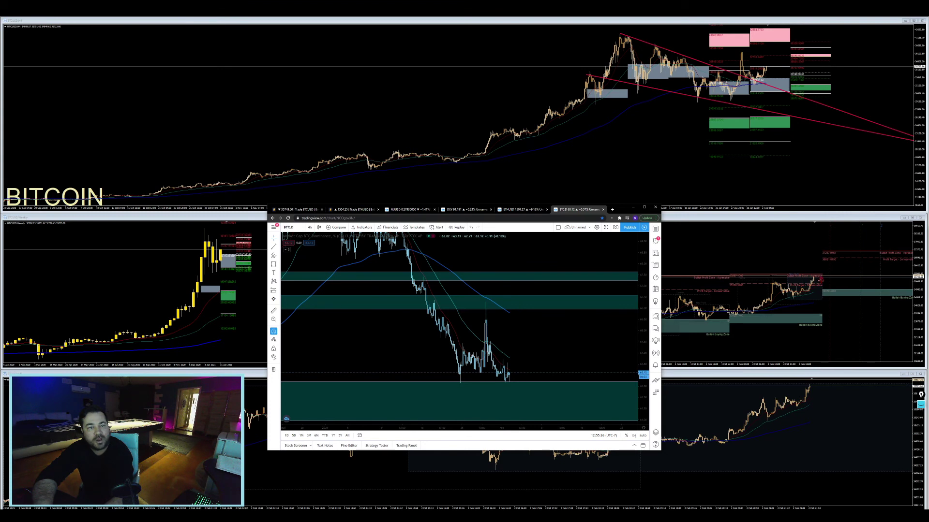
click(465, 209)
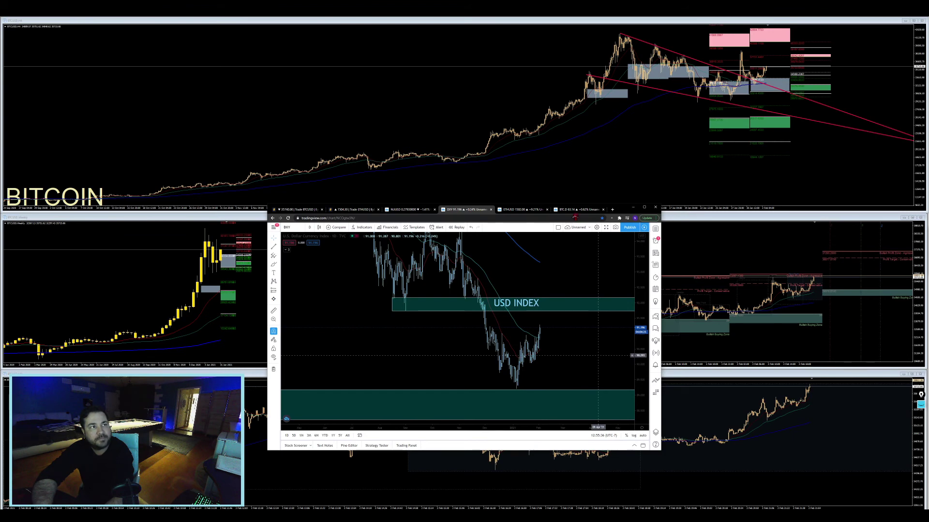
drag(623, 210, 928, 65)
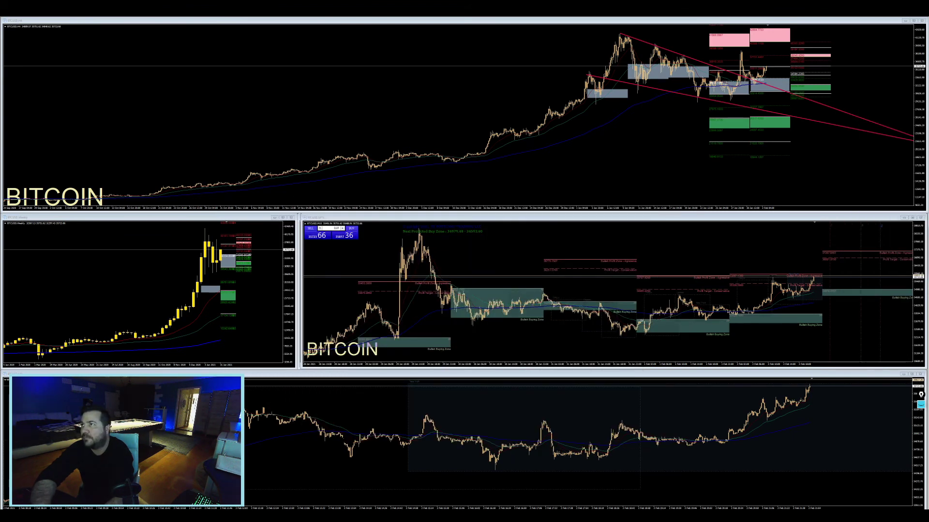
Step: Enlarge the intraday Bitcoin chart, mark the two levels above price and a rising path through them in pink, and clear the drawings
double_click(604, 217)
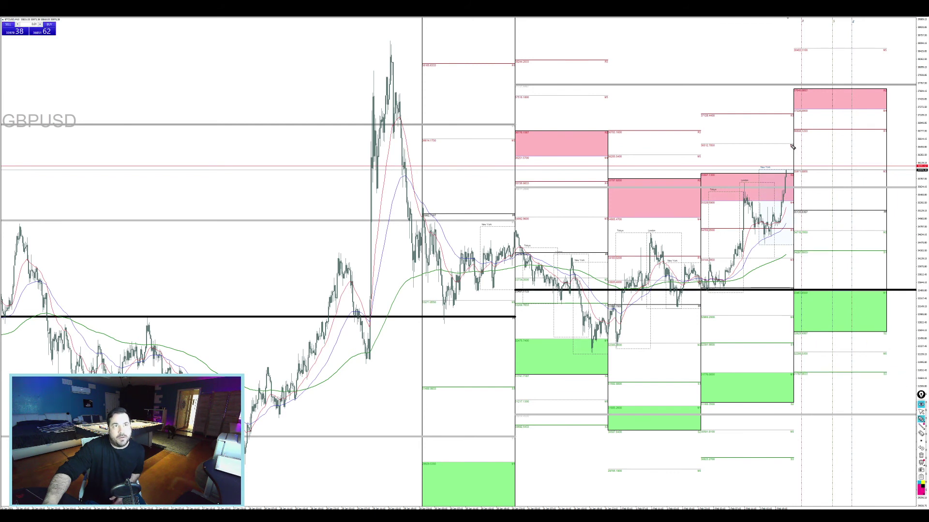
drag(780, 144, 794, 144)
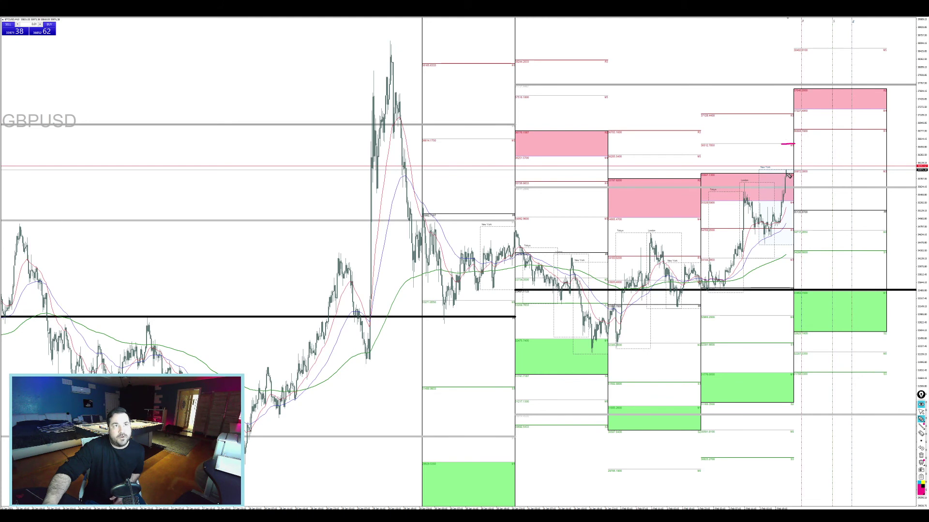
drag(785, 178, 798, 114)
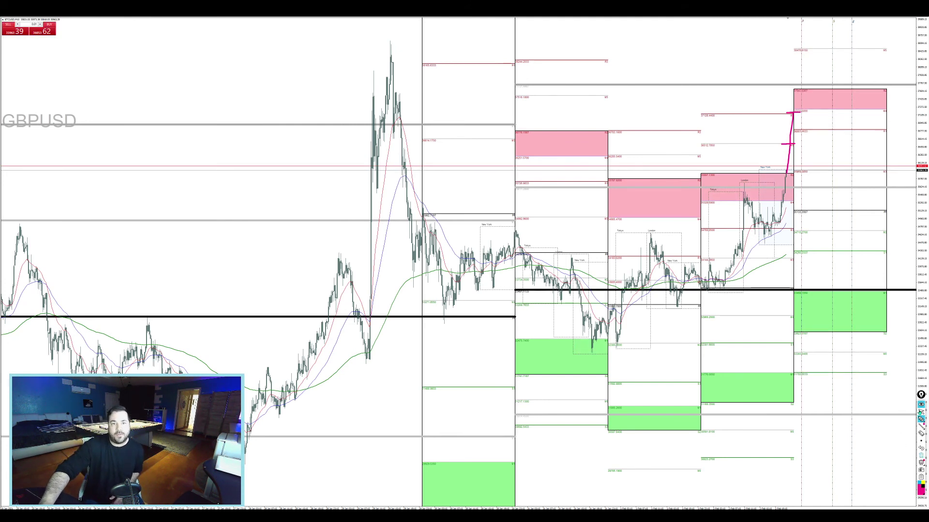
click(922, 456)
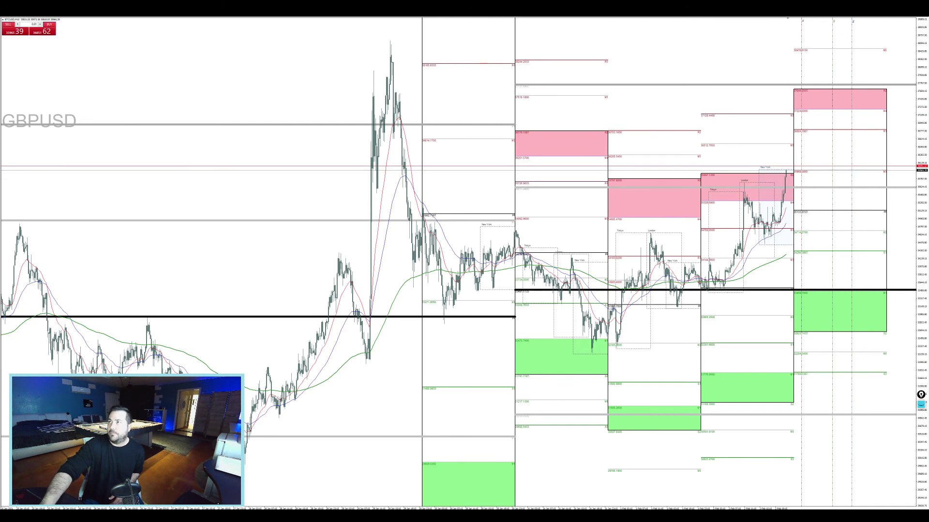
Step: Place and enlarge the TradingView window over the enlarged Bitcoin chart, compare ETHUSD with BTC.D and the USD index, and move it away
drag(847, 168, 584, 244)
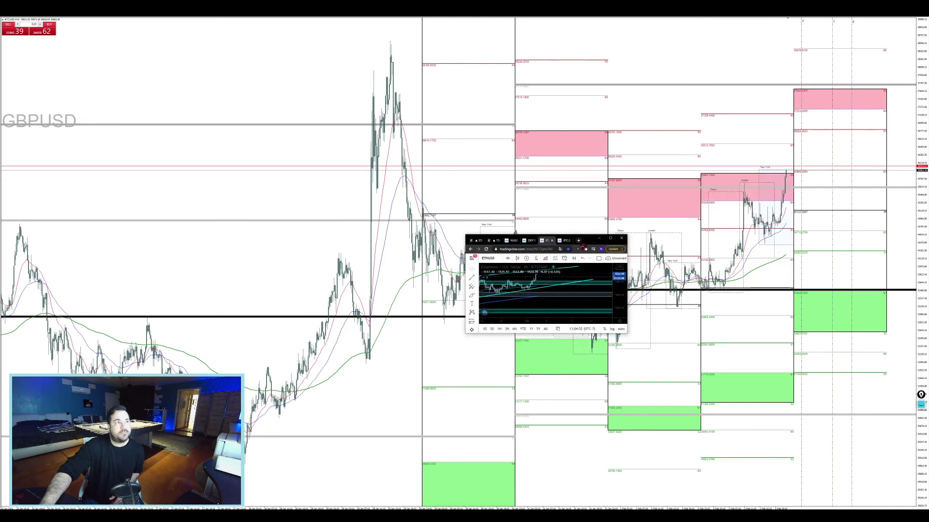
drag(465, 333, 229, 468)
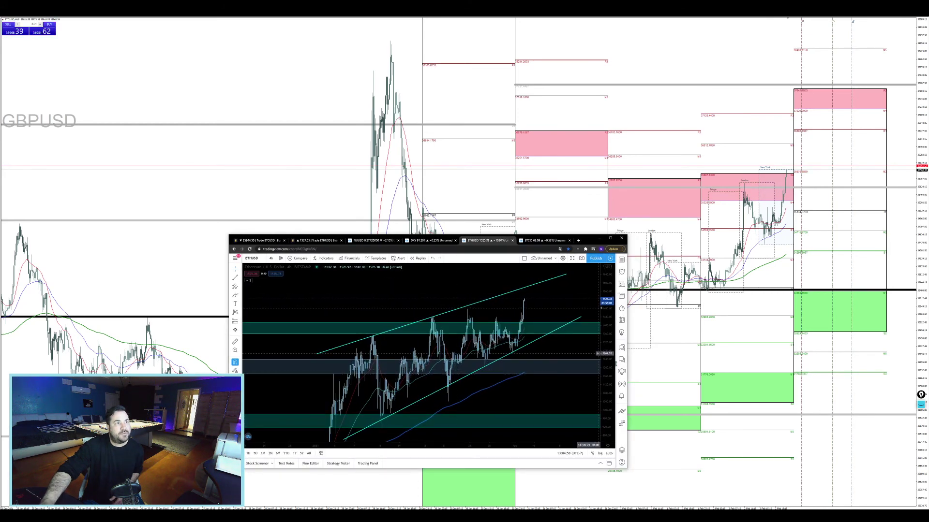
click(544, 241)
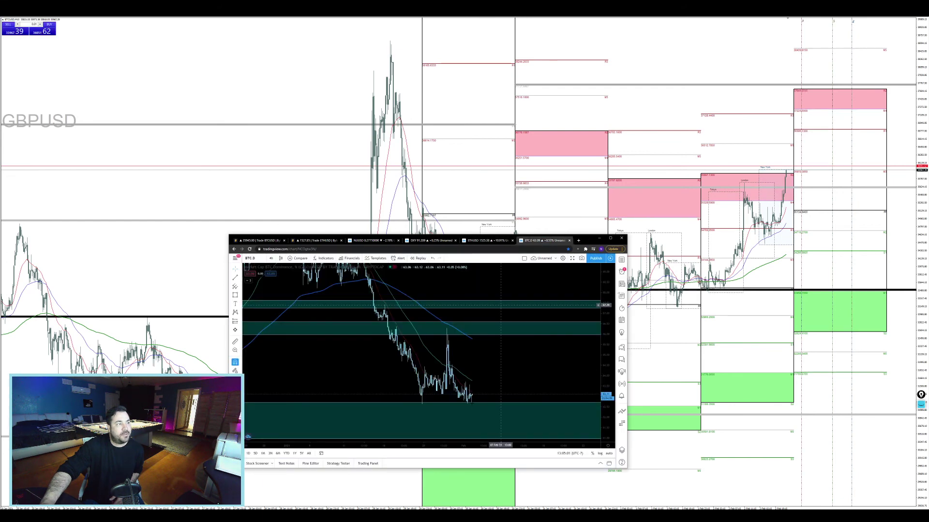
click(431, 241)
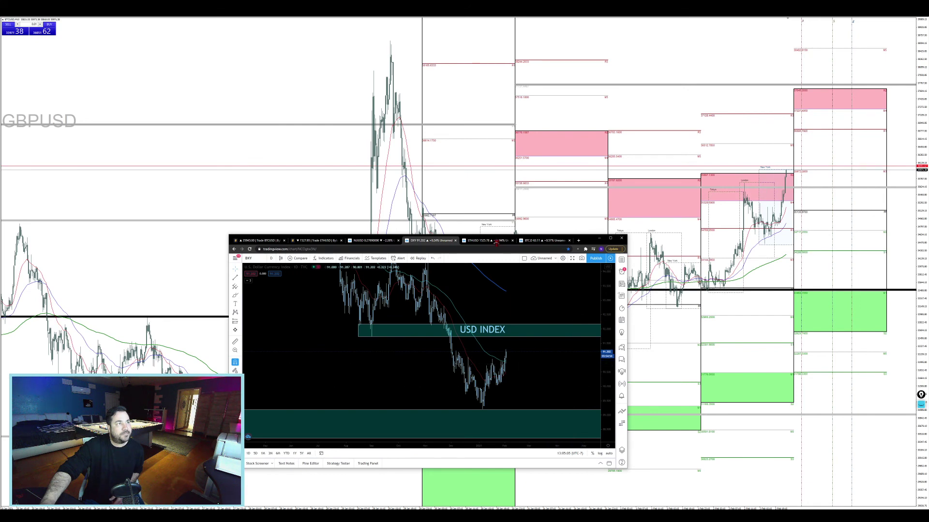
click(486, 240)
drag(592, 244, 928, 77)
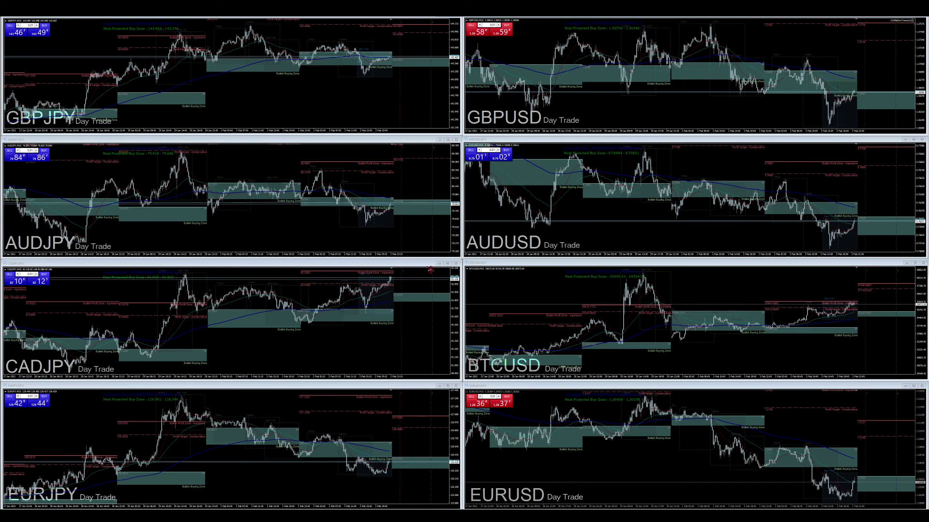
Step: Enlarge the CADJPY day-trade chart, dismiss the update notice, and sketch a pink pullback to the newest buying zone with a rebound
click(447, 263)
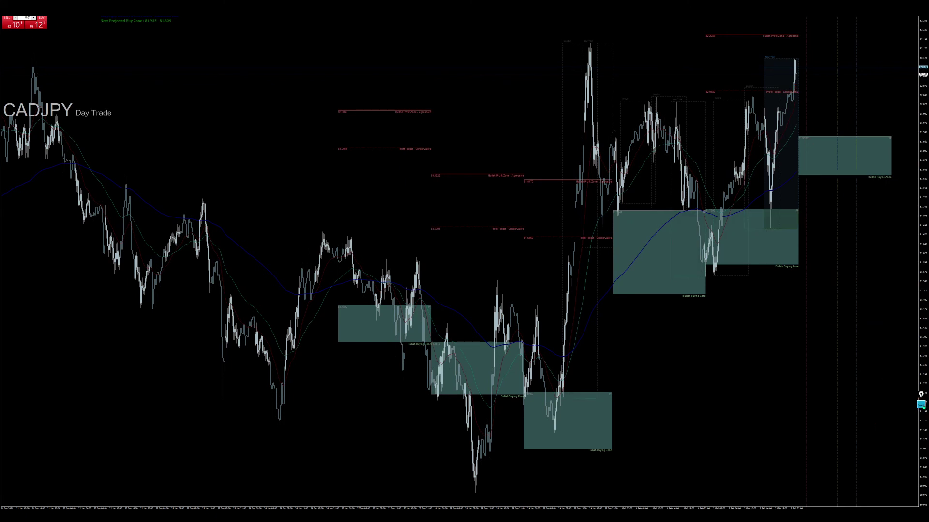
click(921, 404)
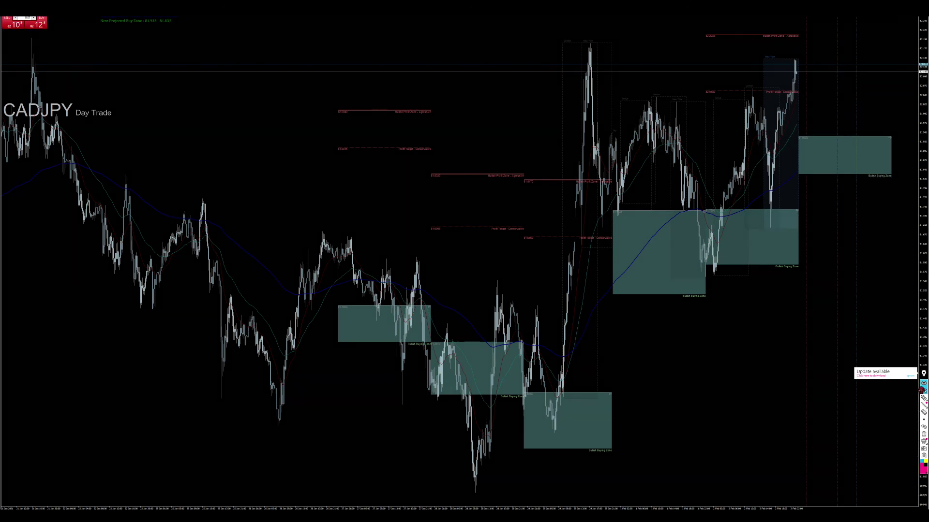
click(910, 376)
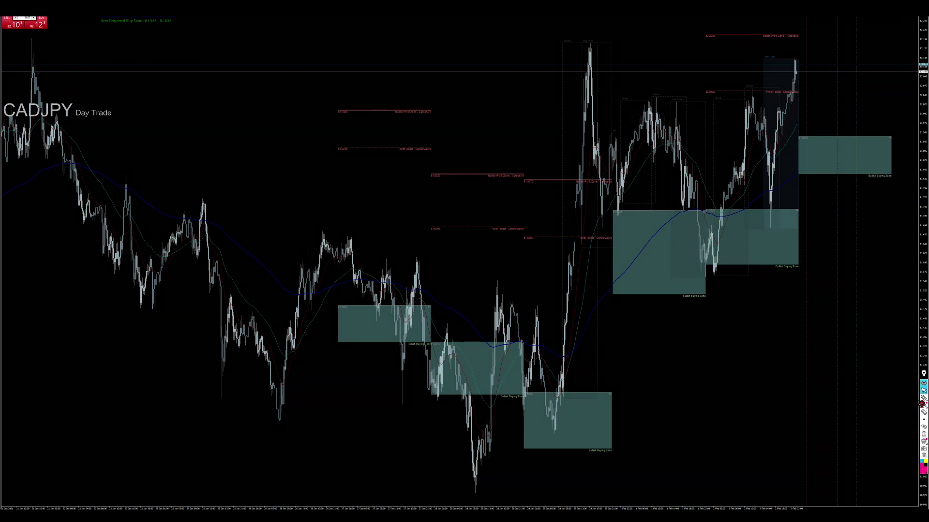
mouse_move(921, 401)
drag(797, 79, 808, 133)
mouse_move(794, 128)
mouse_down()
mouse_move(798, 137)
mouse_move(851, 81)
mouse_up()
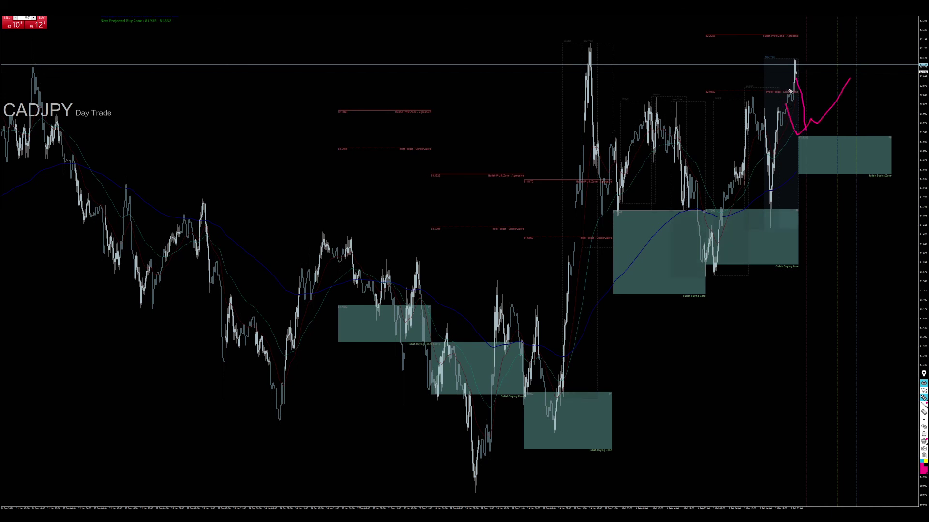
drag(788, 89, 795, 70)
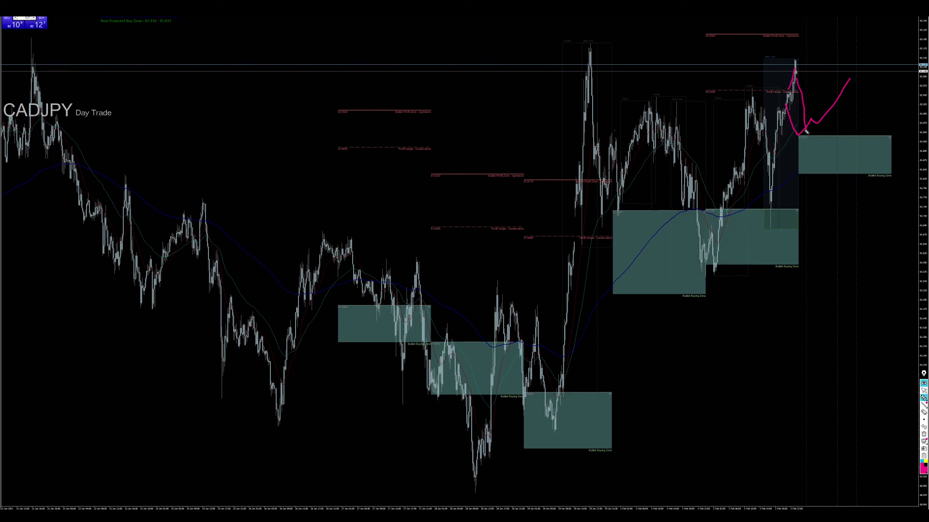
Step: Mark short horizontal levels at the top of CADJPY's newest buying zone in pink, clear the drawings, and restore the chart grid
drag(824, 133, 798, 134)
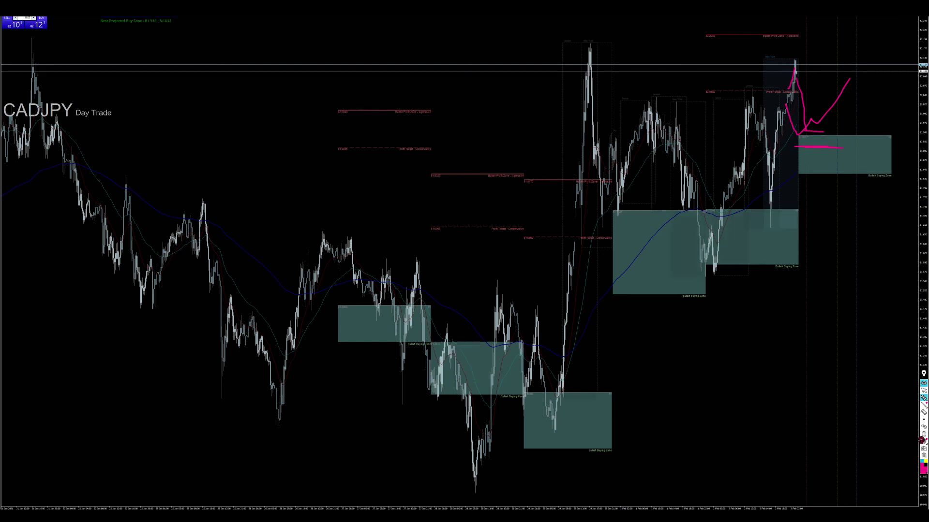
click(923, 433)
click(923, 383)
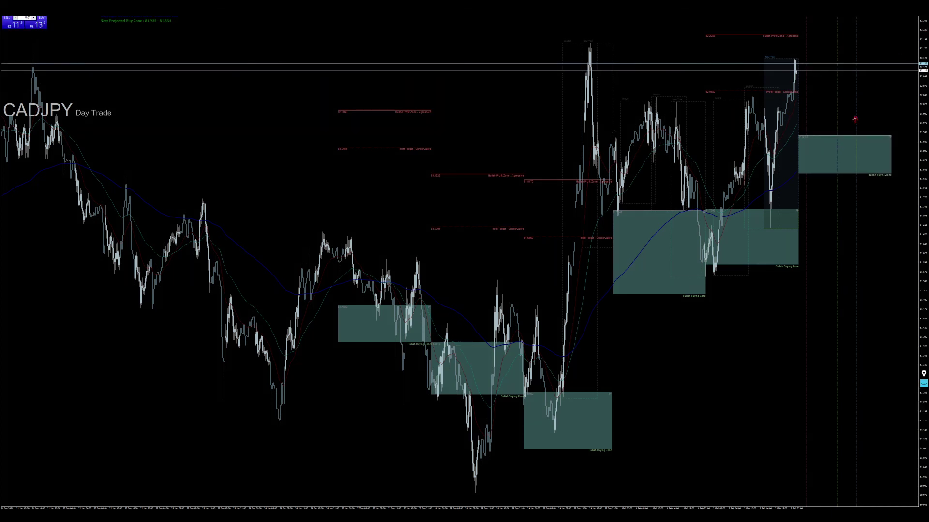
key(alt+r)
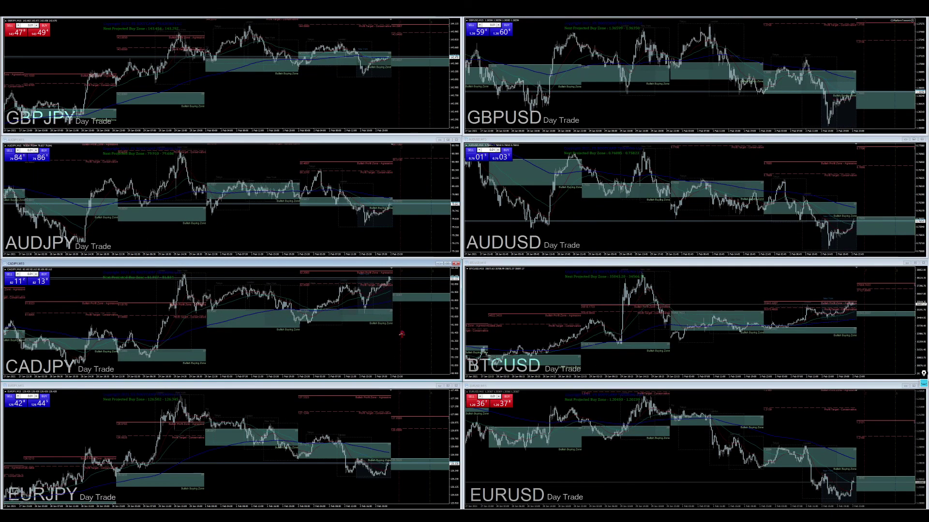
Step: Circle the latest CADJPY dip into the buying zone in pink, and cross out a curved downward path through the zone
click(923, 384)
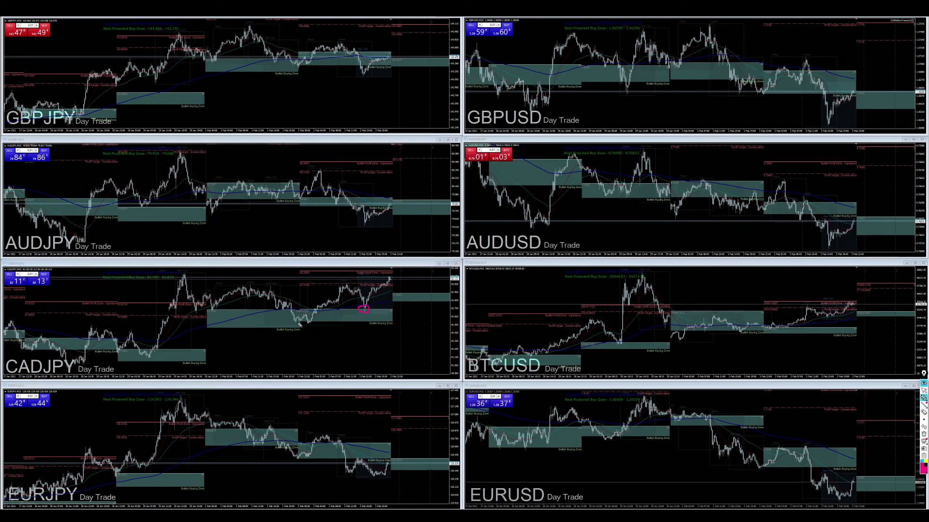
drag(326, 322, 343, 307)
mouse_move(312, 318)
mouse_down()
mouse_move(327, 305)
mouse_move(387, 356)
mouse_up()
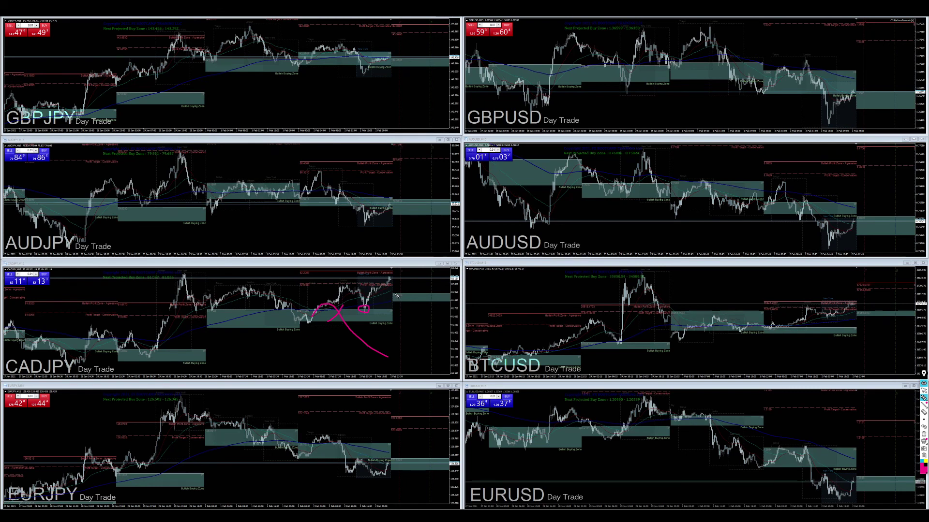
Step: Mark a short pink level at the top of CADJPY's newest buying zone, and clear the drawings from the chart grid
drag(393, 294, 415, 293)
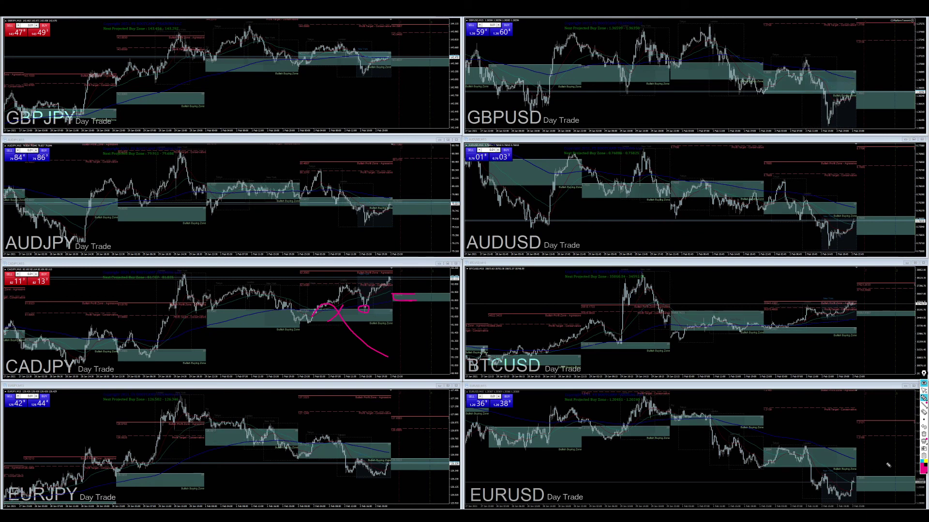
click(923, 436)
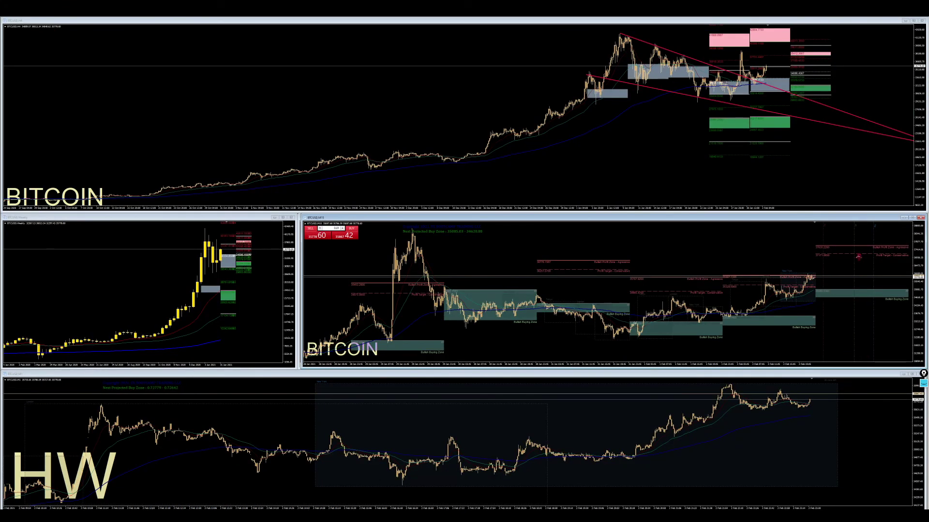
Step: Enlarge the Bitcoin day-trade chart to examine price against its newest buying zone and profit targets
click(912, 218)
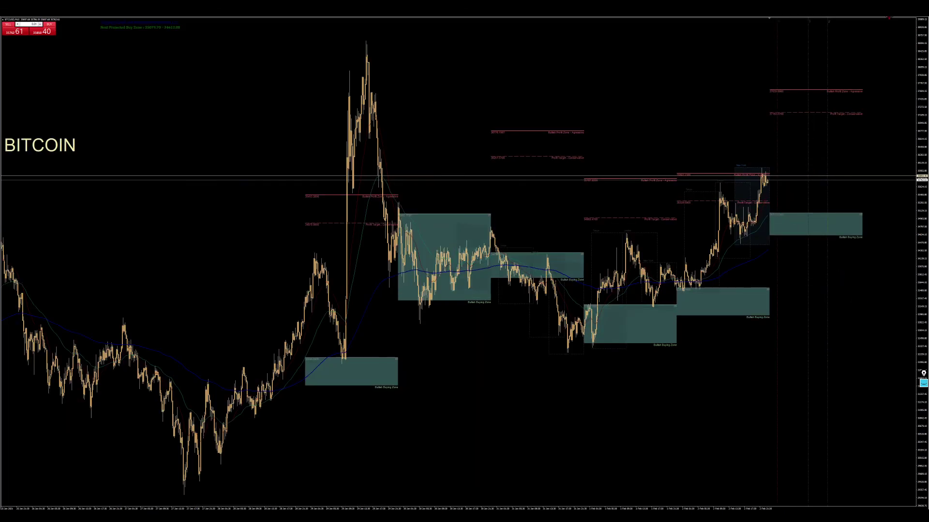
click(888, 18)
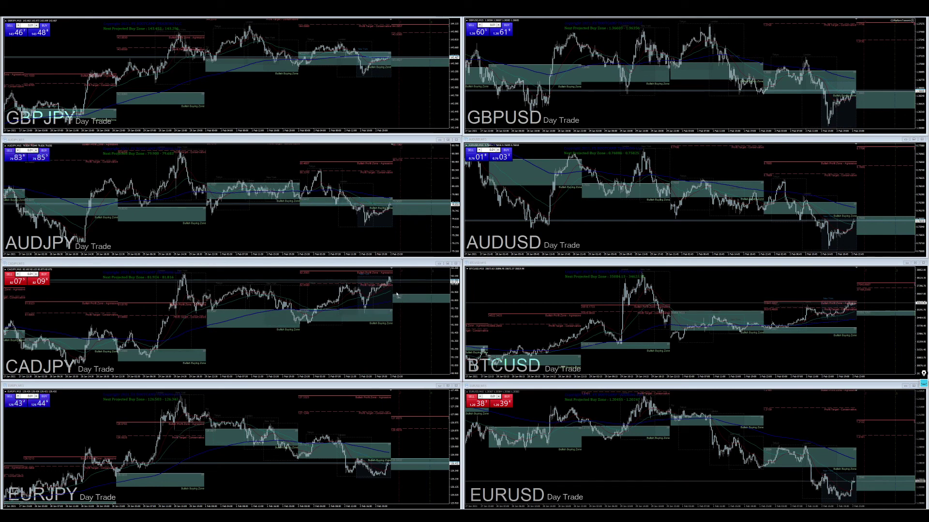
click(416, 300)
click(922, 383)
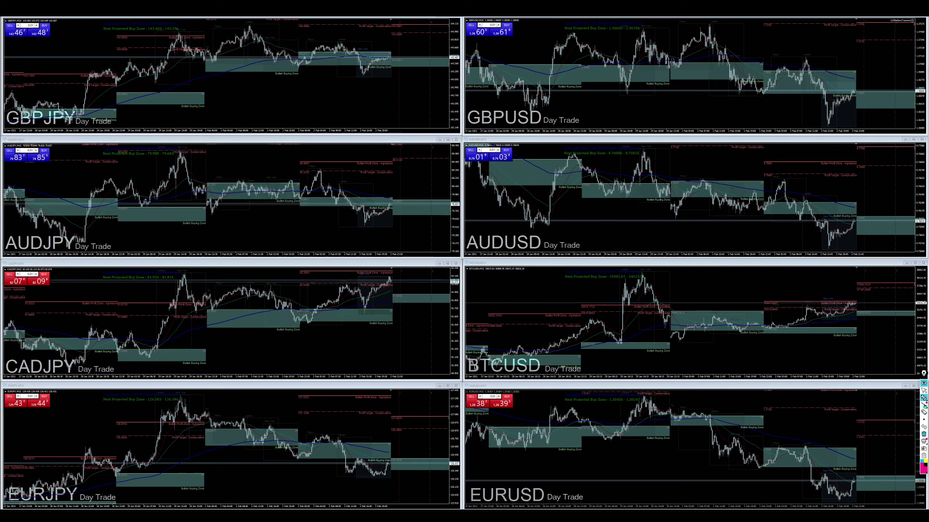
click(923, 397)
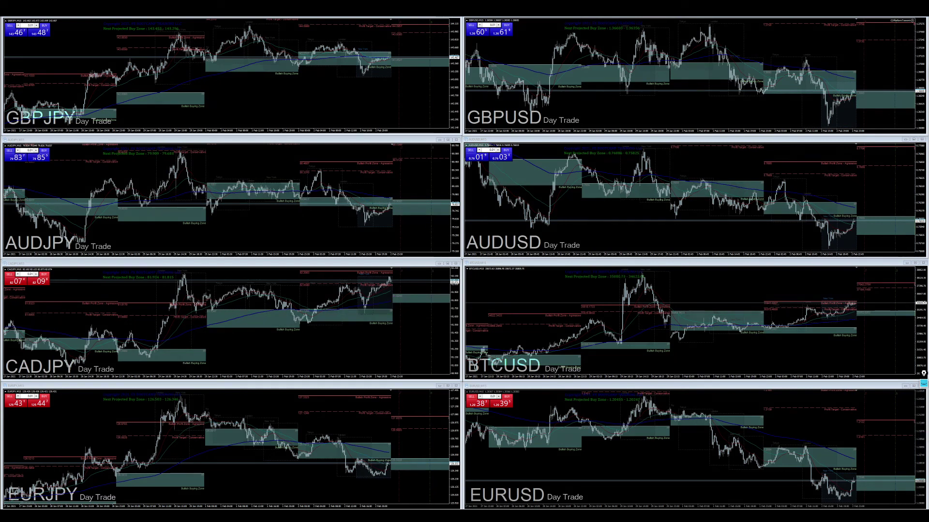
click(924, 384)
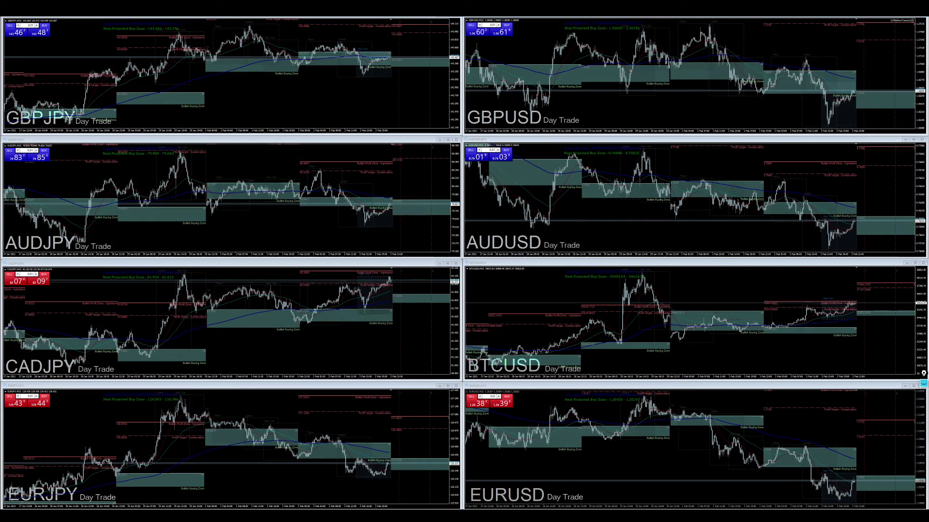